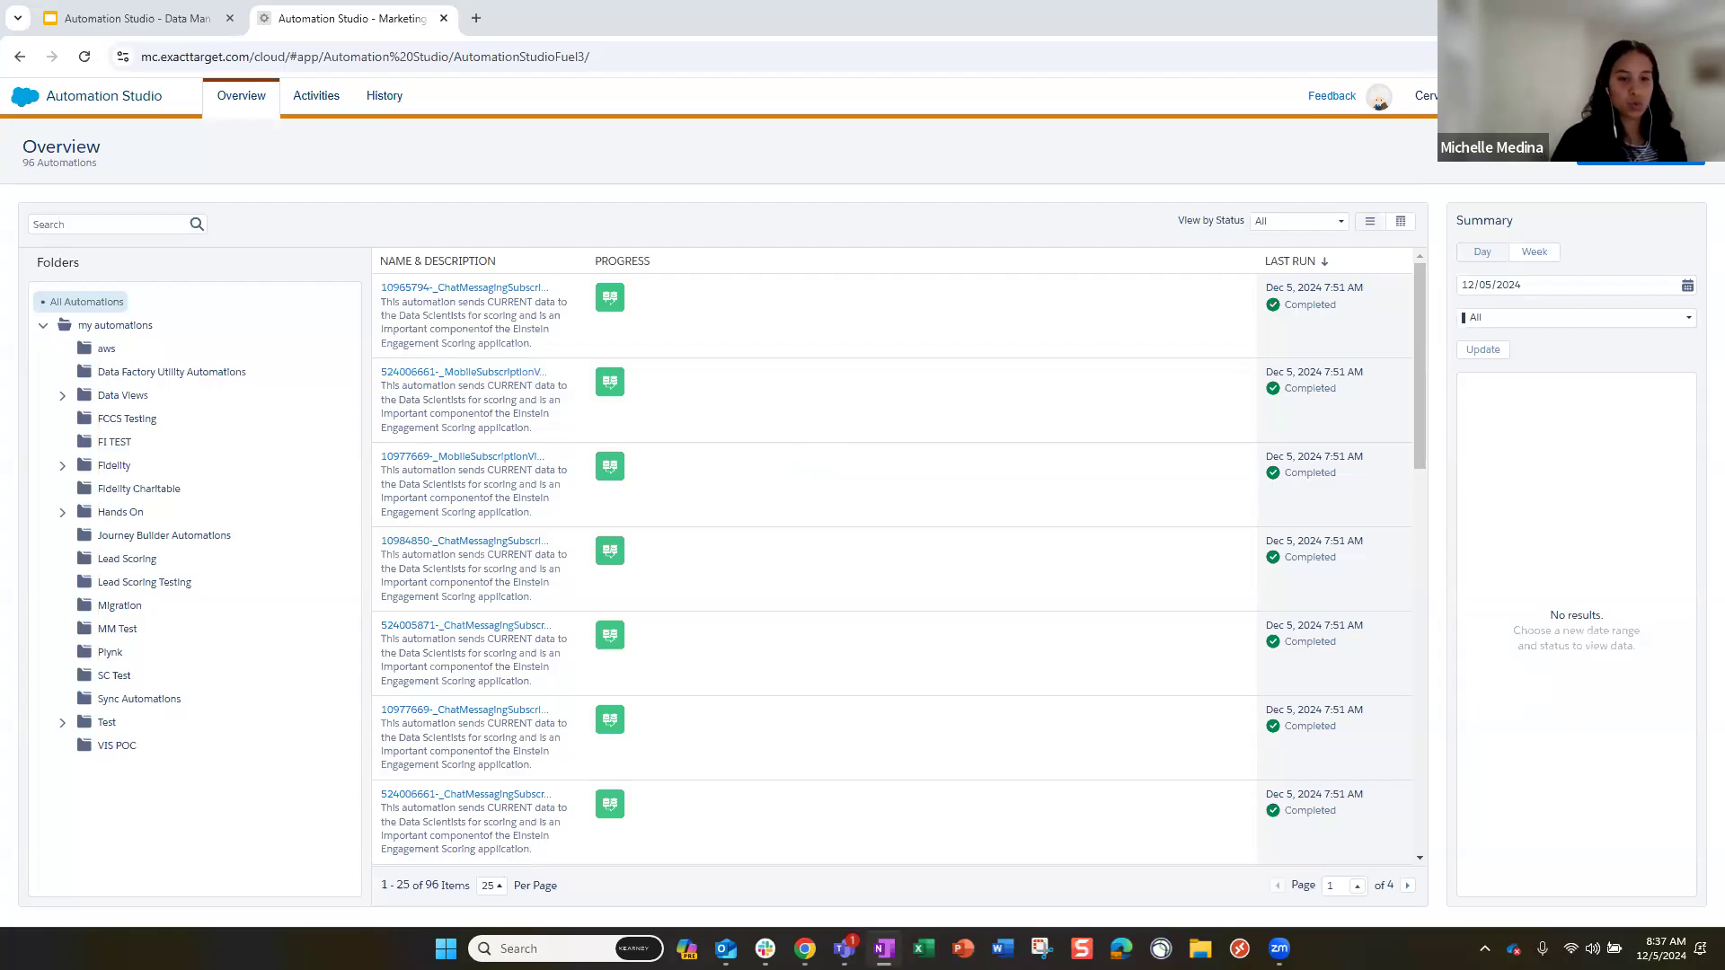
Create a new automation and set Schedule as its starting source
scroll(1339, 620, "down", 1)
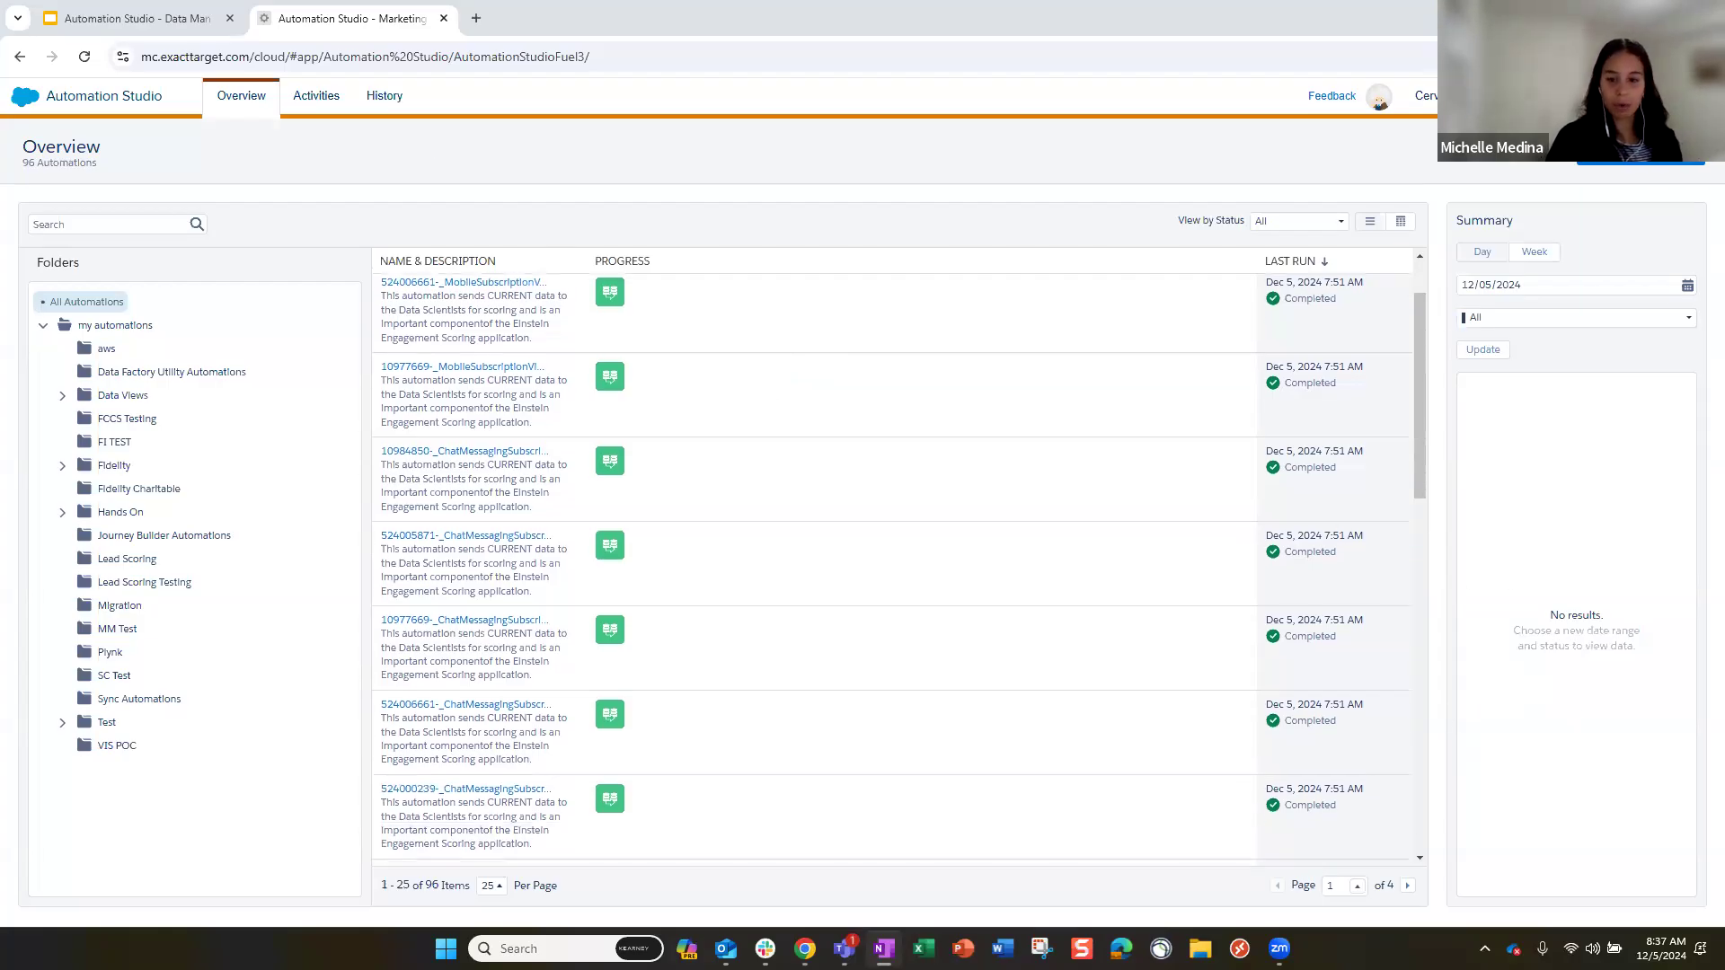
scroll(878, 374, "up", 1)
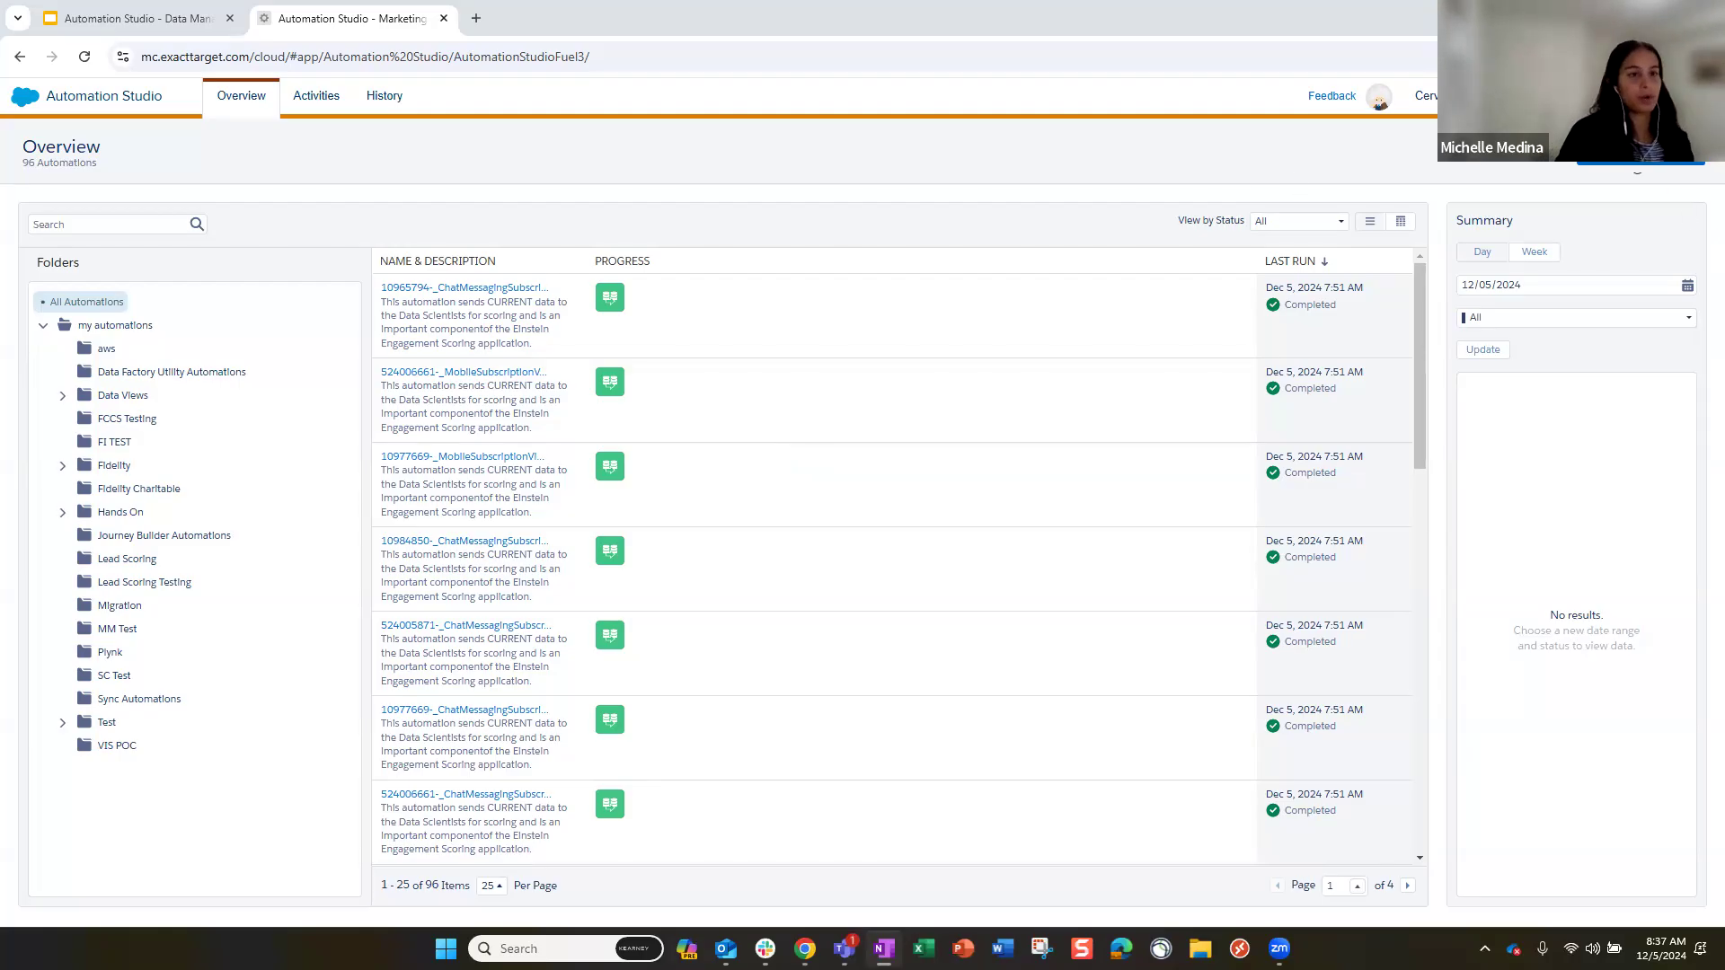
left_click(1641, 154)
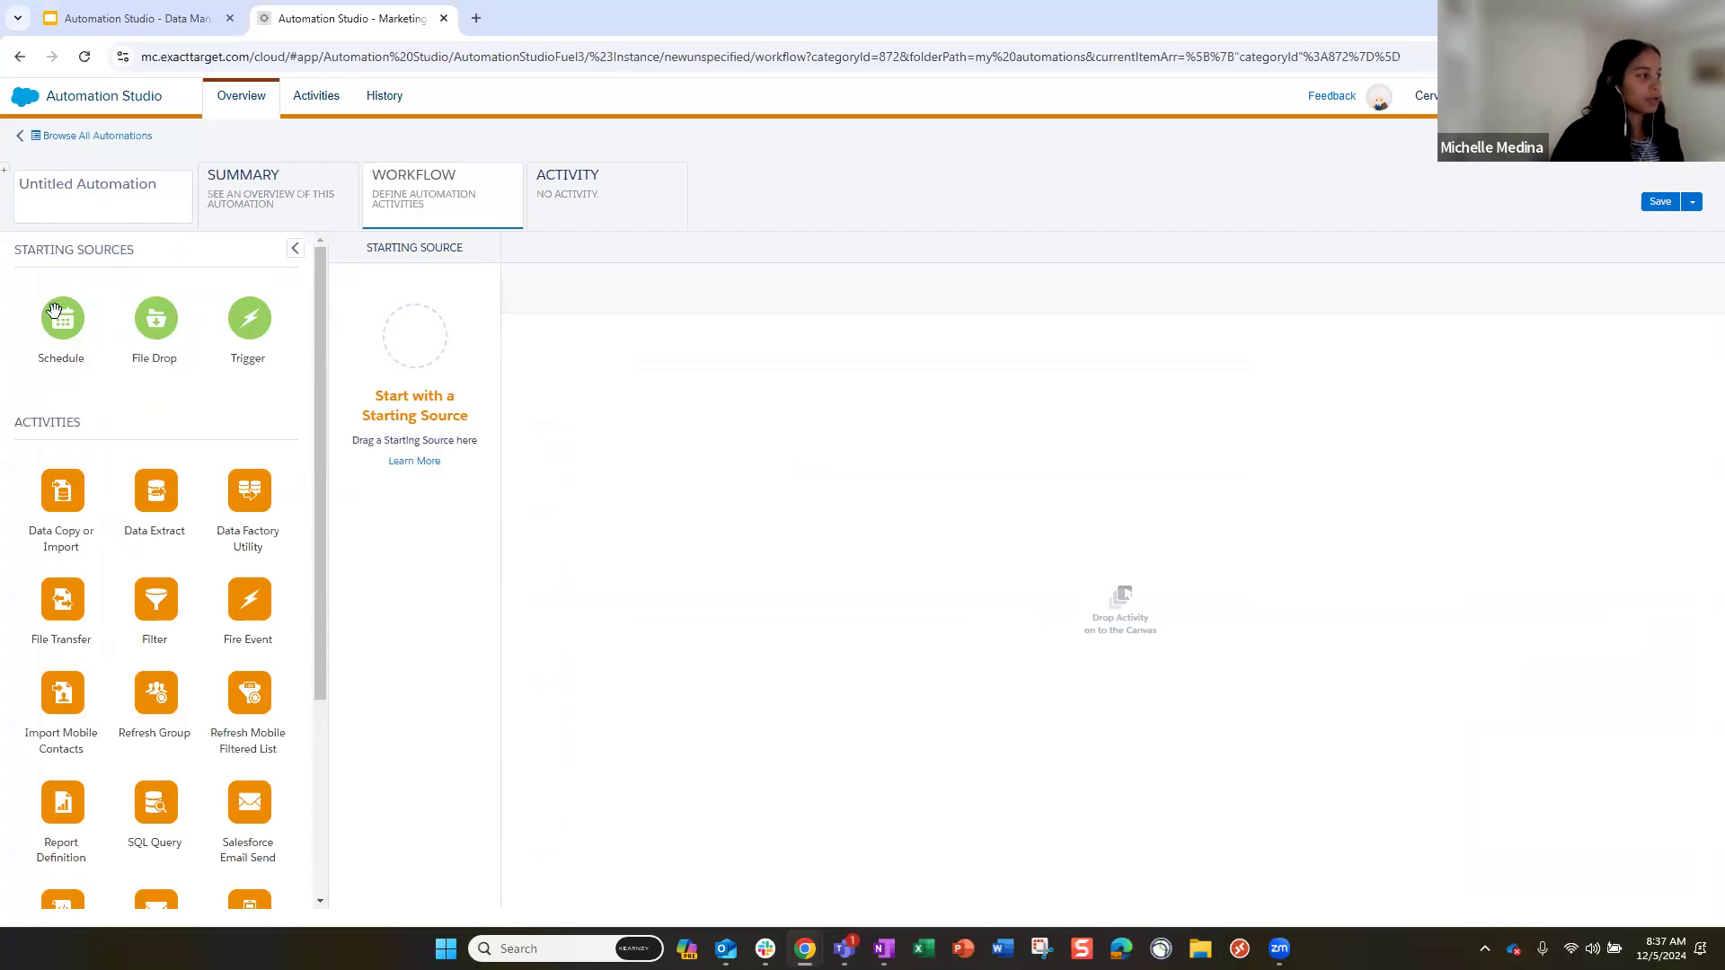
left_click_drag(67, 336, 409, 343)
Add a SQL Query activity to Step 1 of the automation workflow
scroll(247, 822, "down", 2)
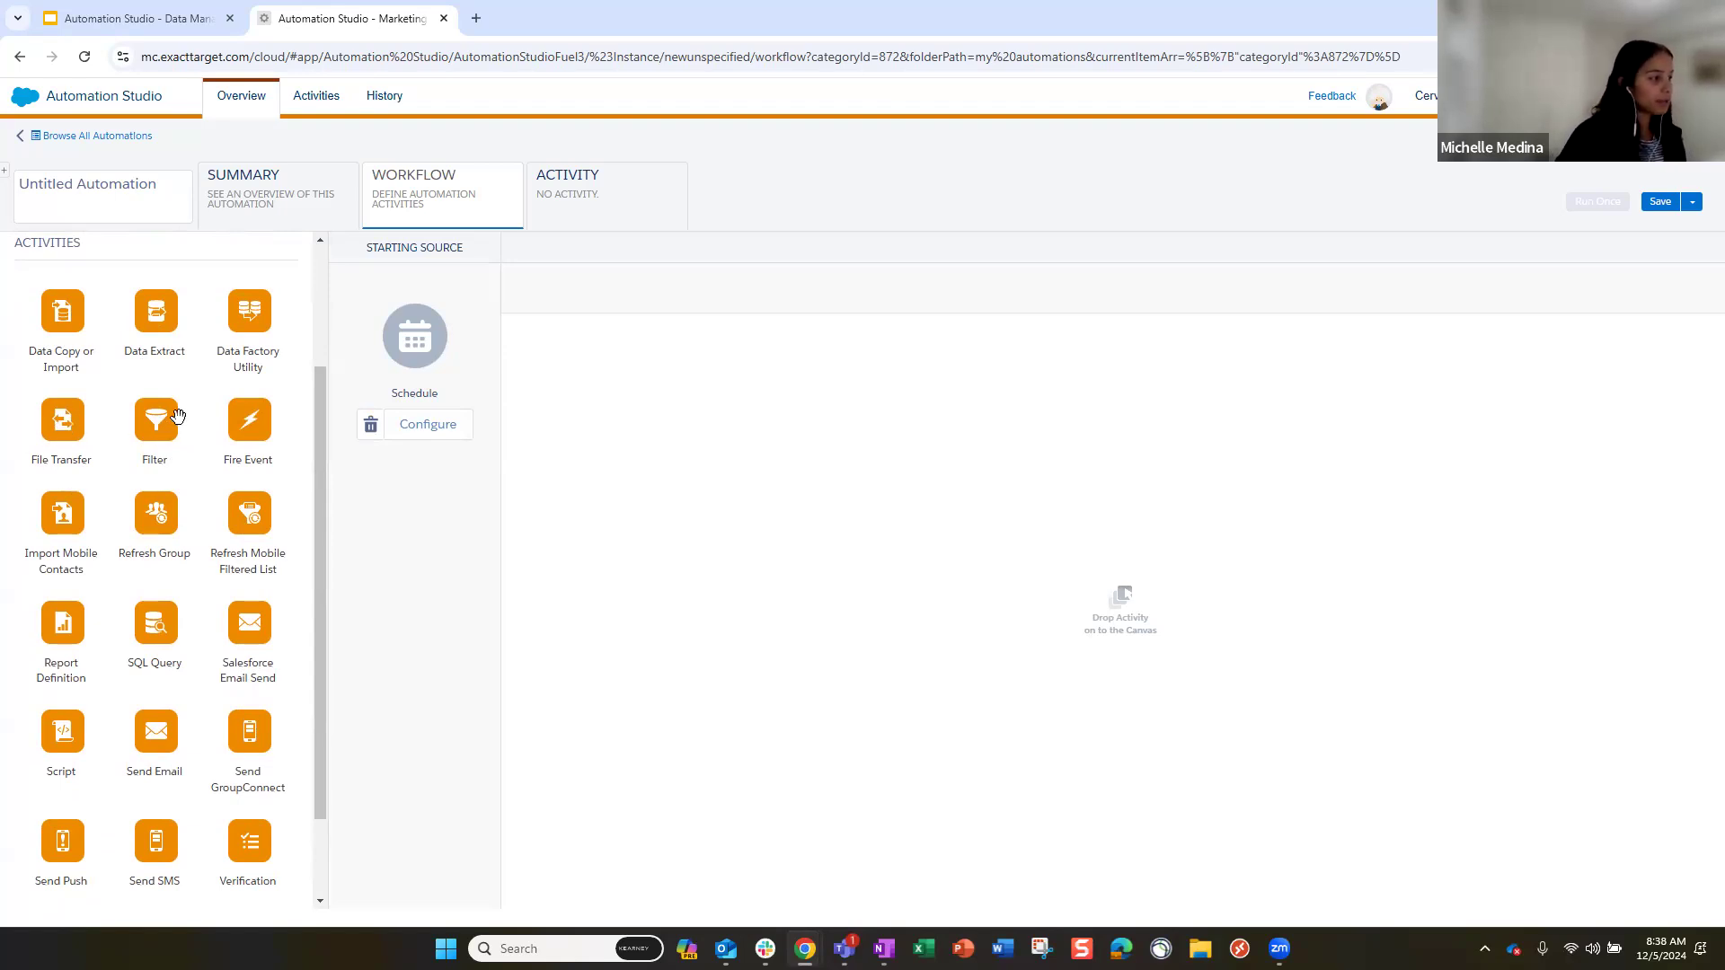
scroll(215, 638, "down", 1)
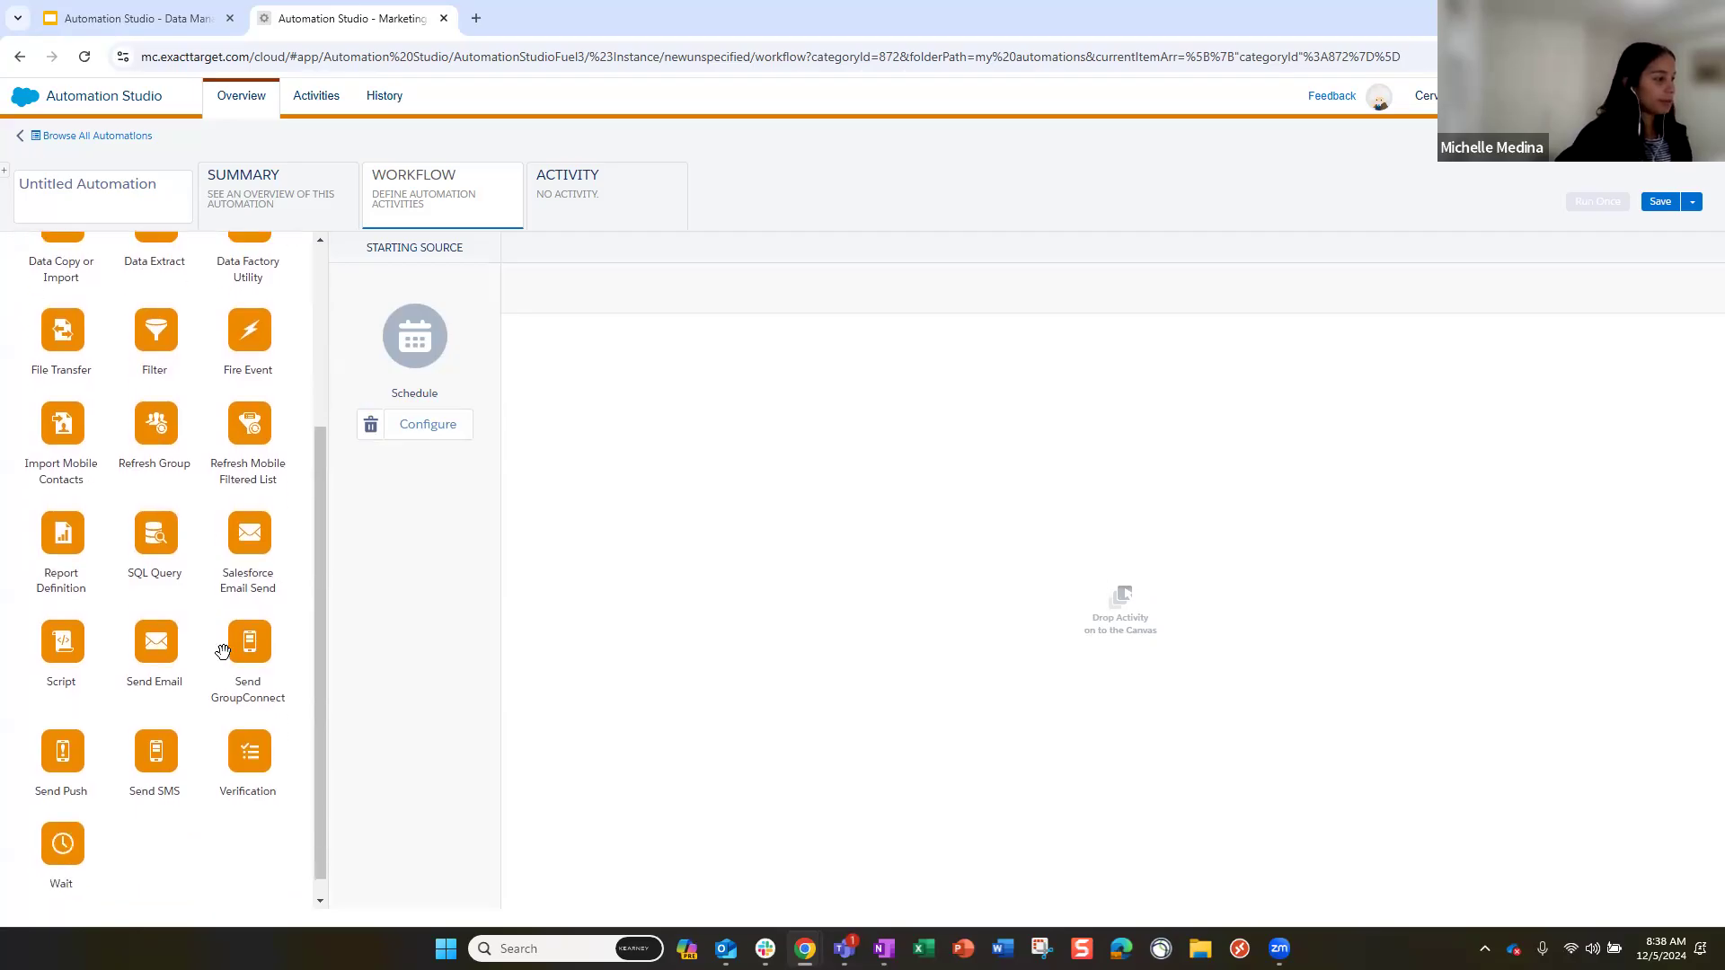
mouse_move(158, 538)
left_mouse_down()
mouse_move(905, 477)
mouse_move(733, 407)
mouse_move(684, 408)
left_mouse_up()
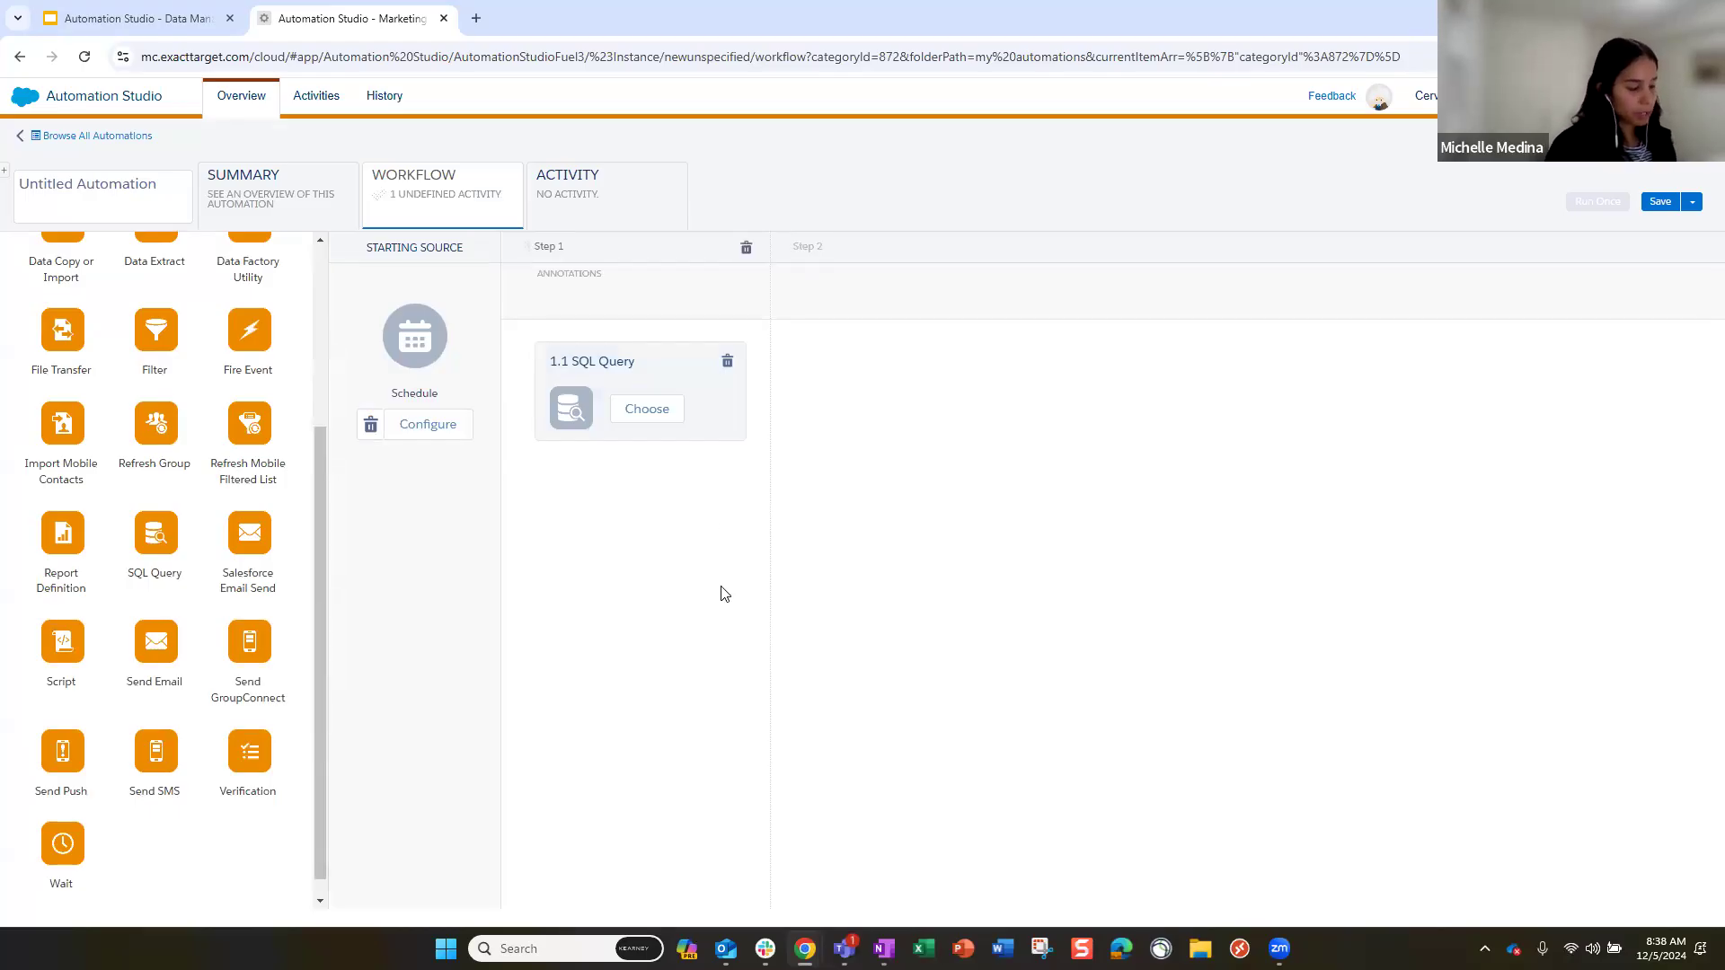
Search the existing SQL queries for "dedupe" and assign DeDupe Query to the SQL Query activity in Step 1
left_click(674, 410)
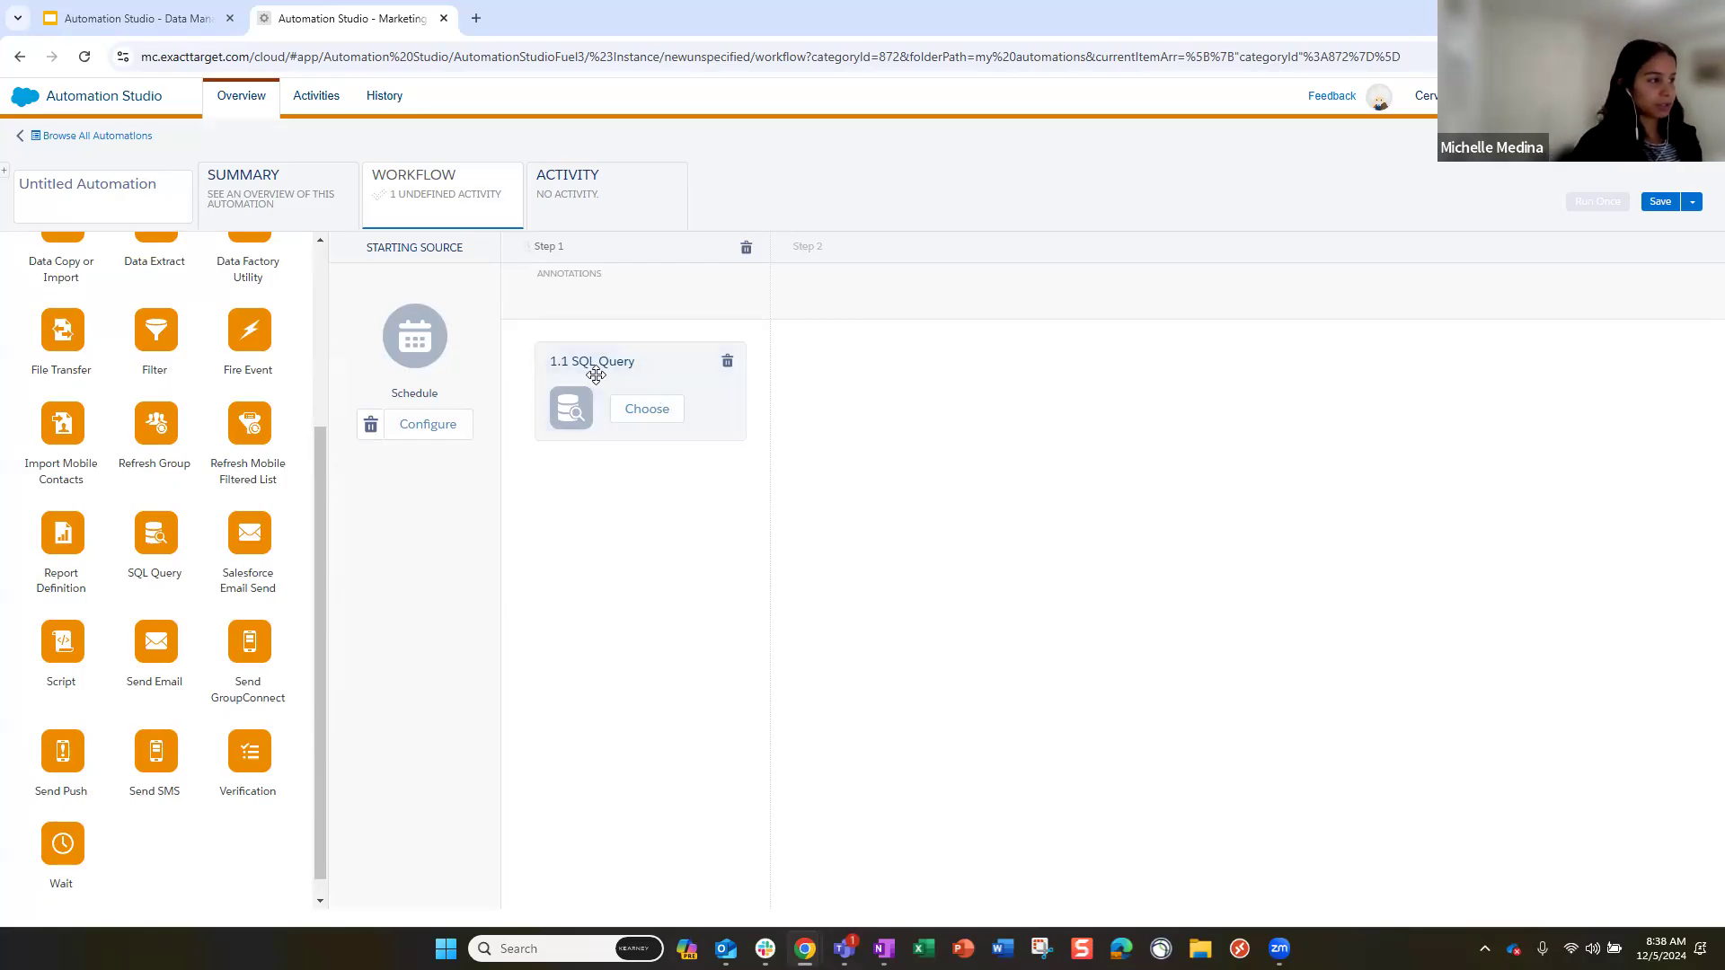
left_click(647, 411)
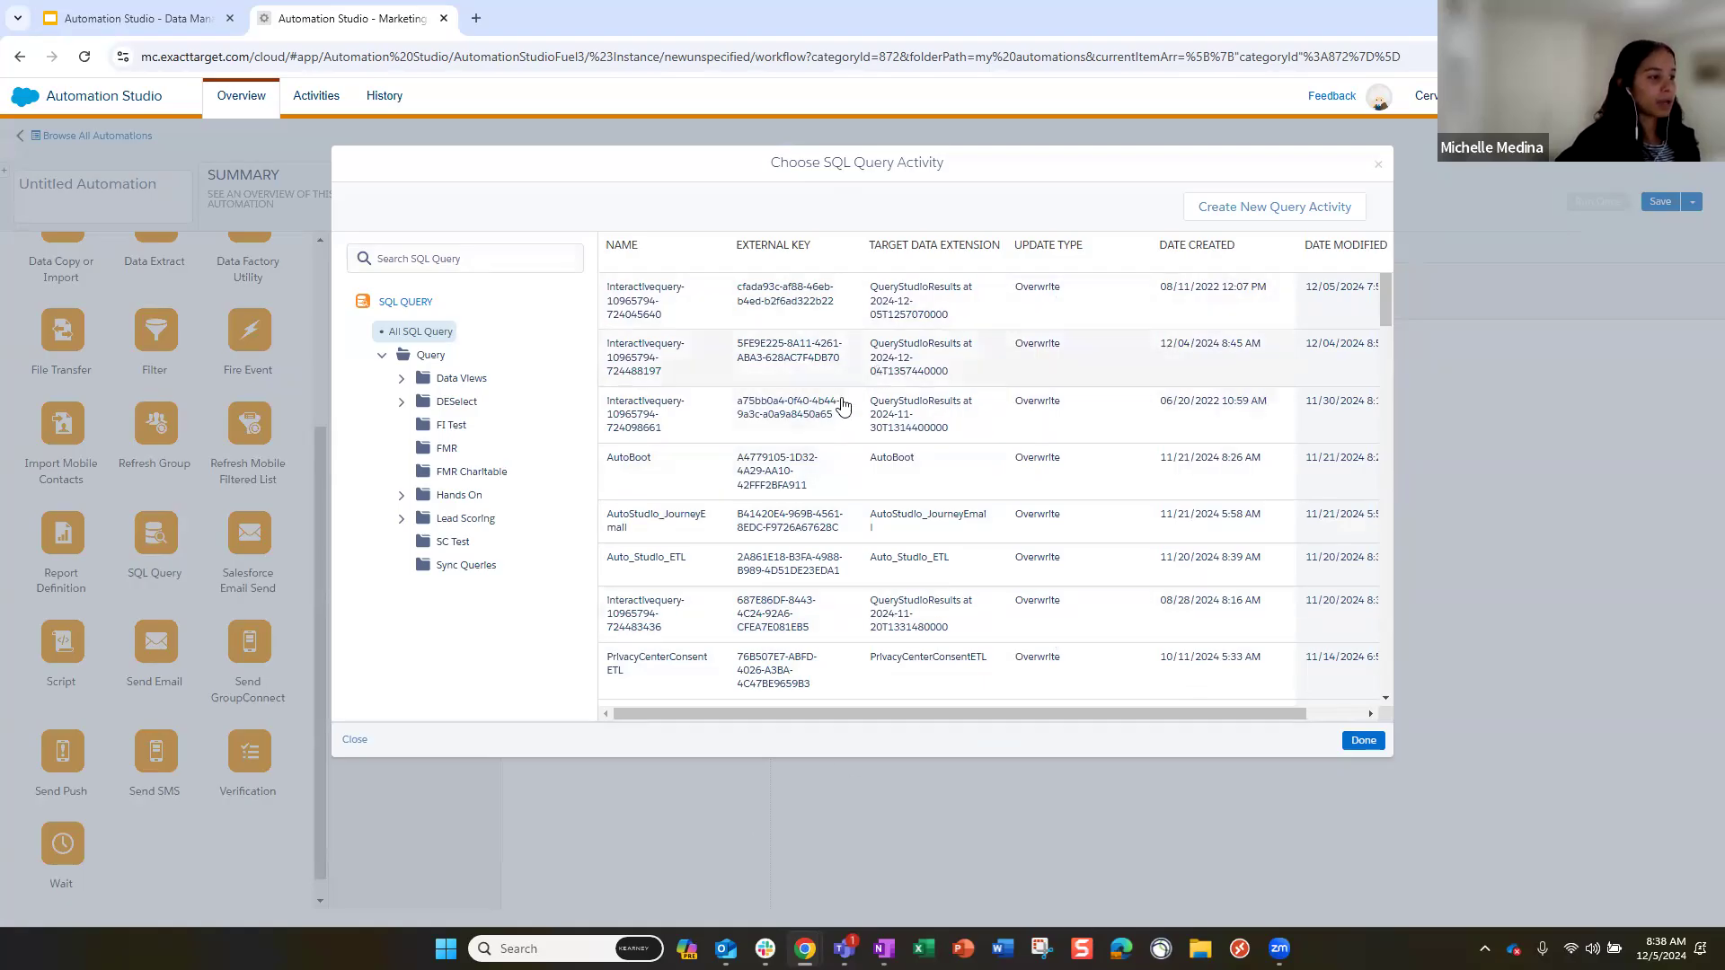
scroll(886, 494, "down", 8)
scroll(904, 586, "up", 8)
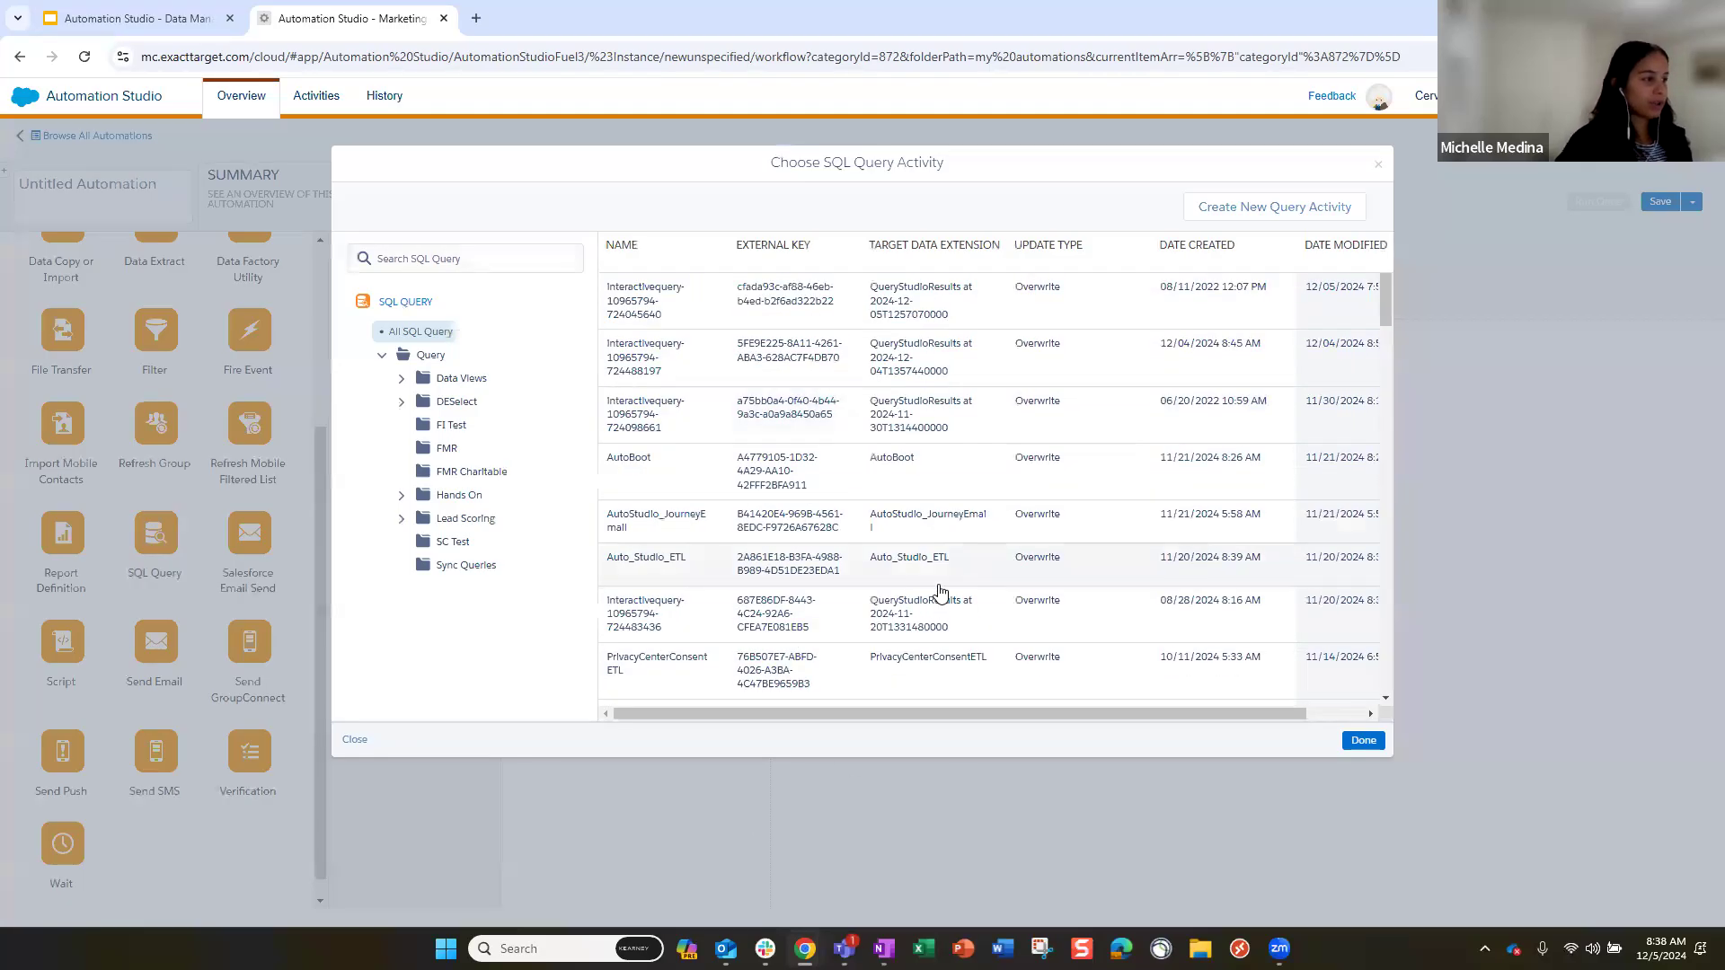
left_click(455, 260)
type("ded")
left_click(488, 302)
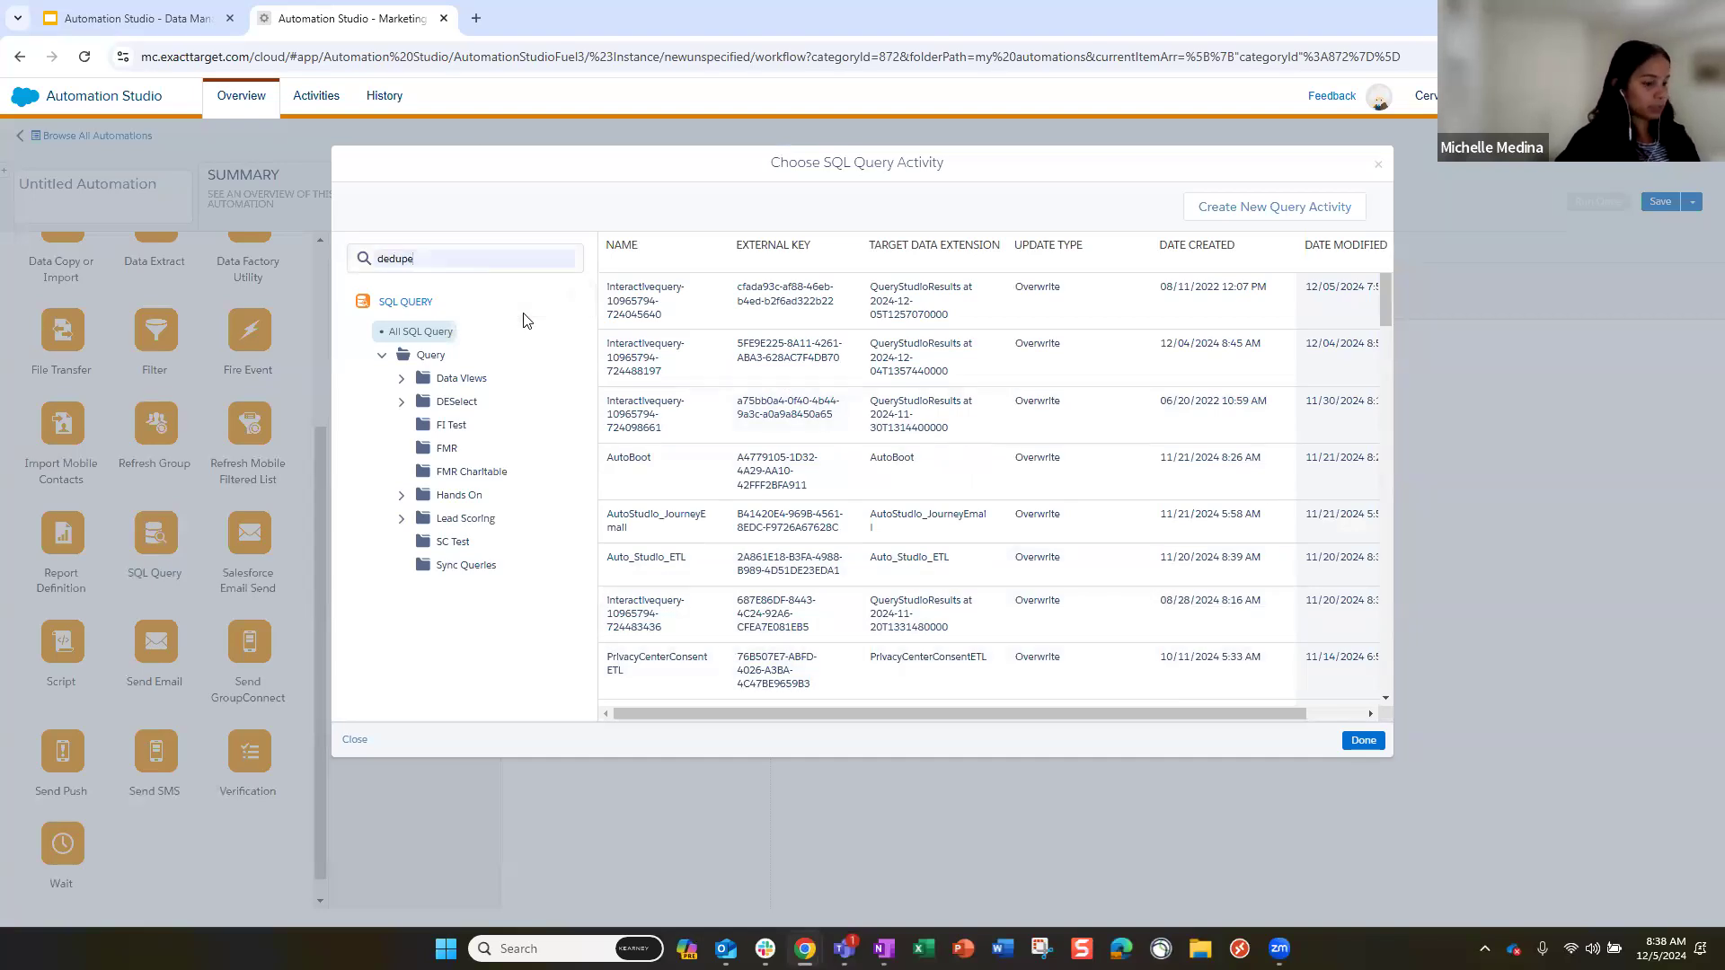
key("Return")
left_click(655, 351)
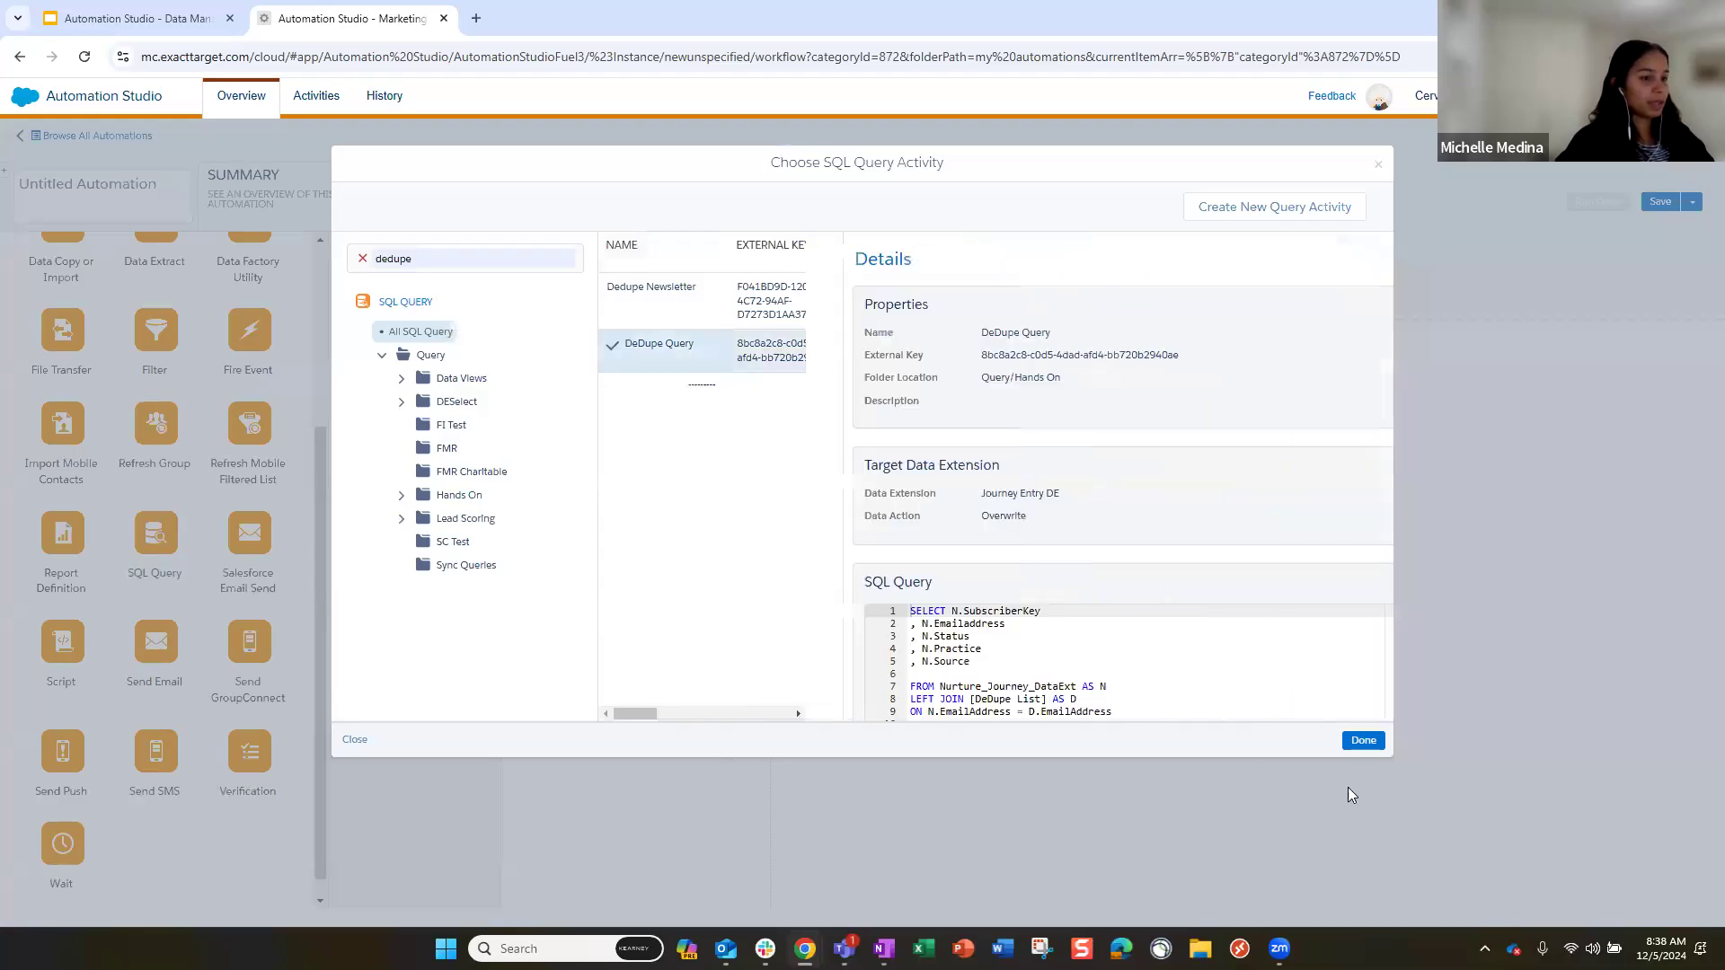
left_click(1372, 744)
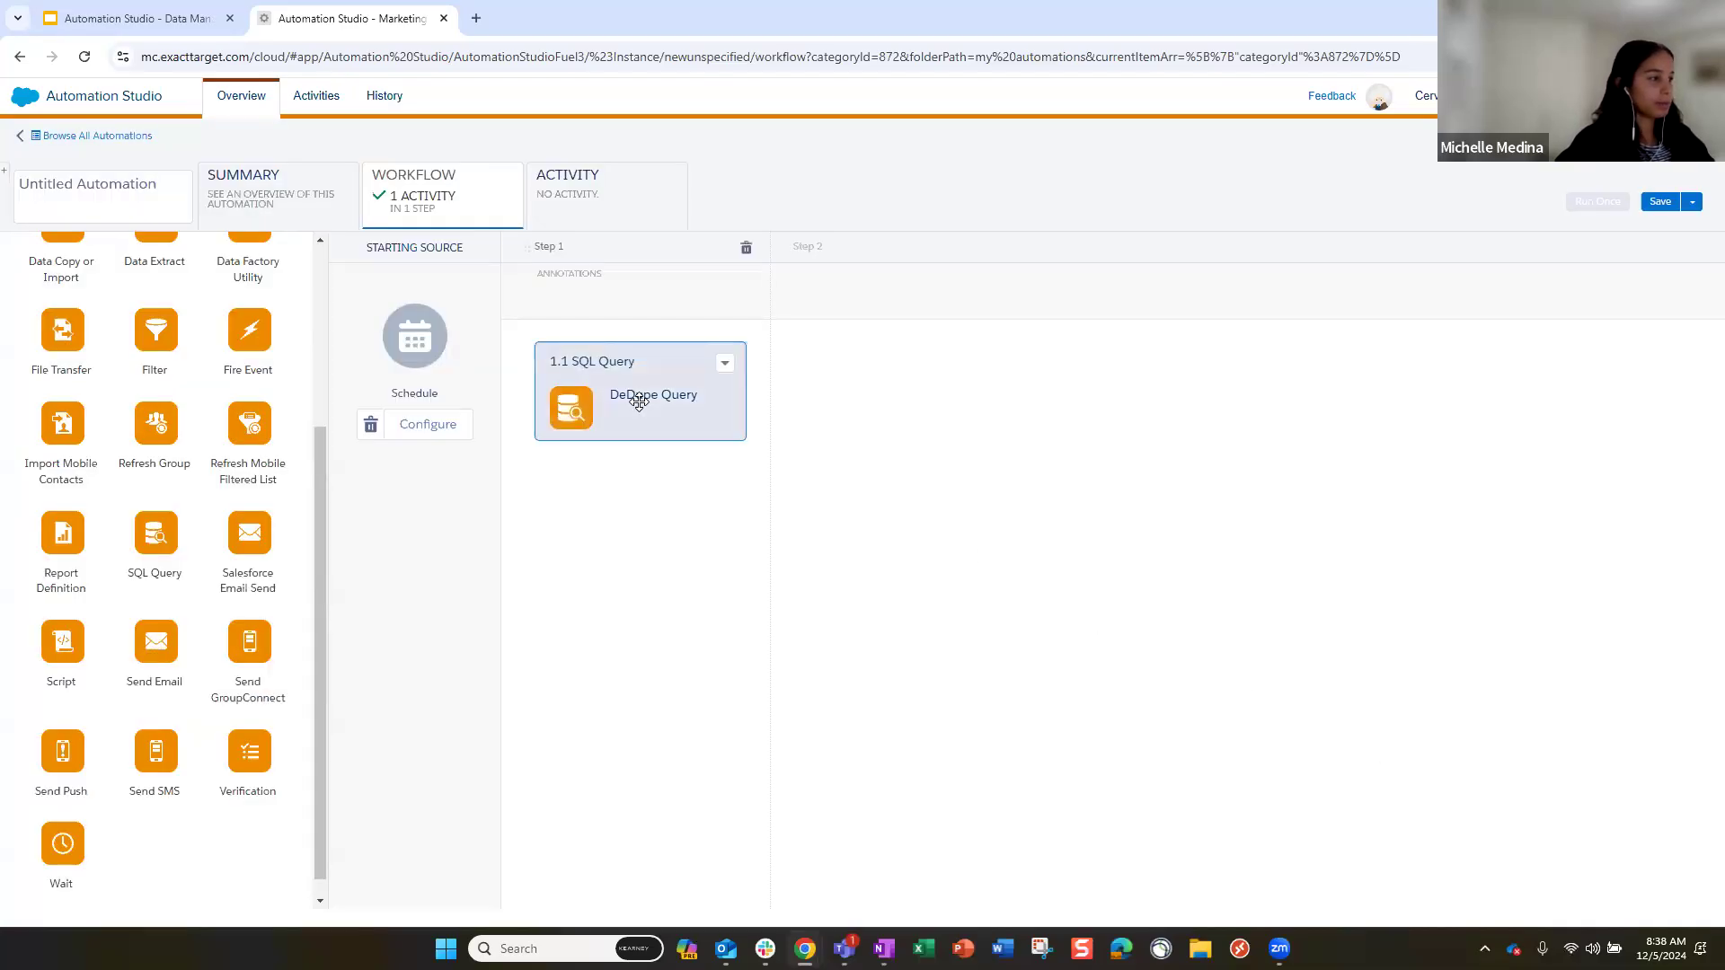
Open the DeDupe Query activity for editing and go back through its setup stages to the Properties page
left_click(724, 363)
left_click(749, 406)
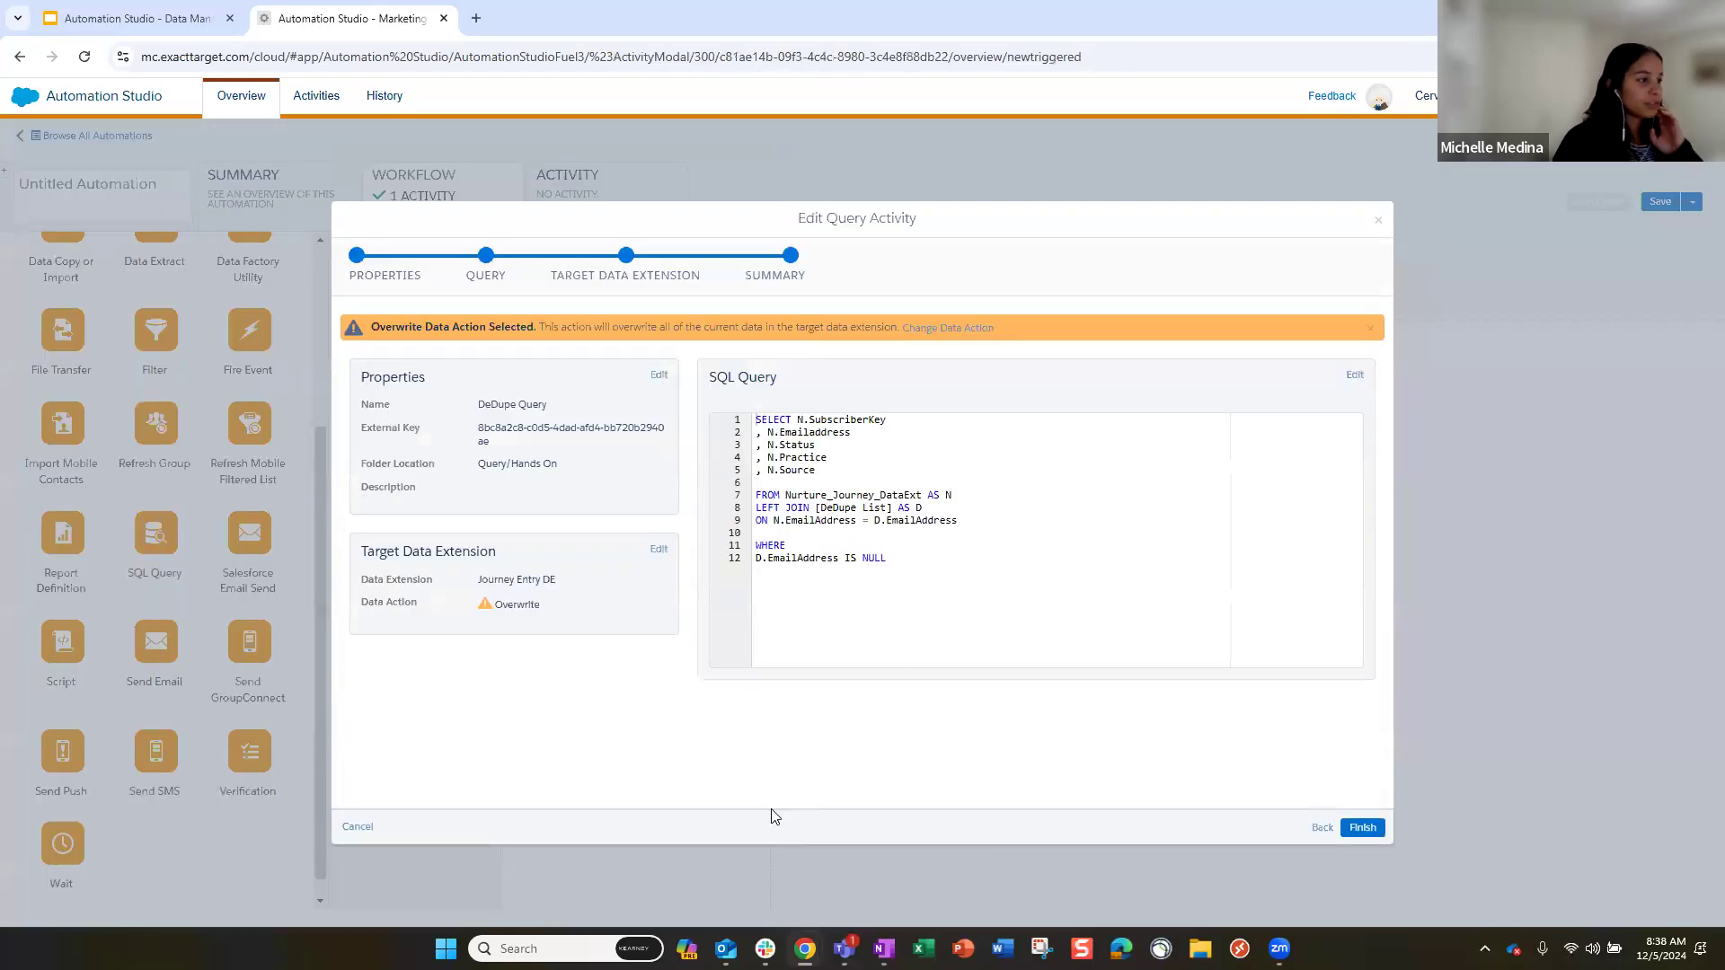
left_click(1321, 828)
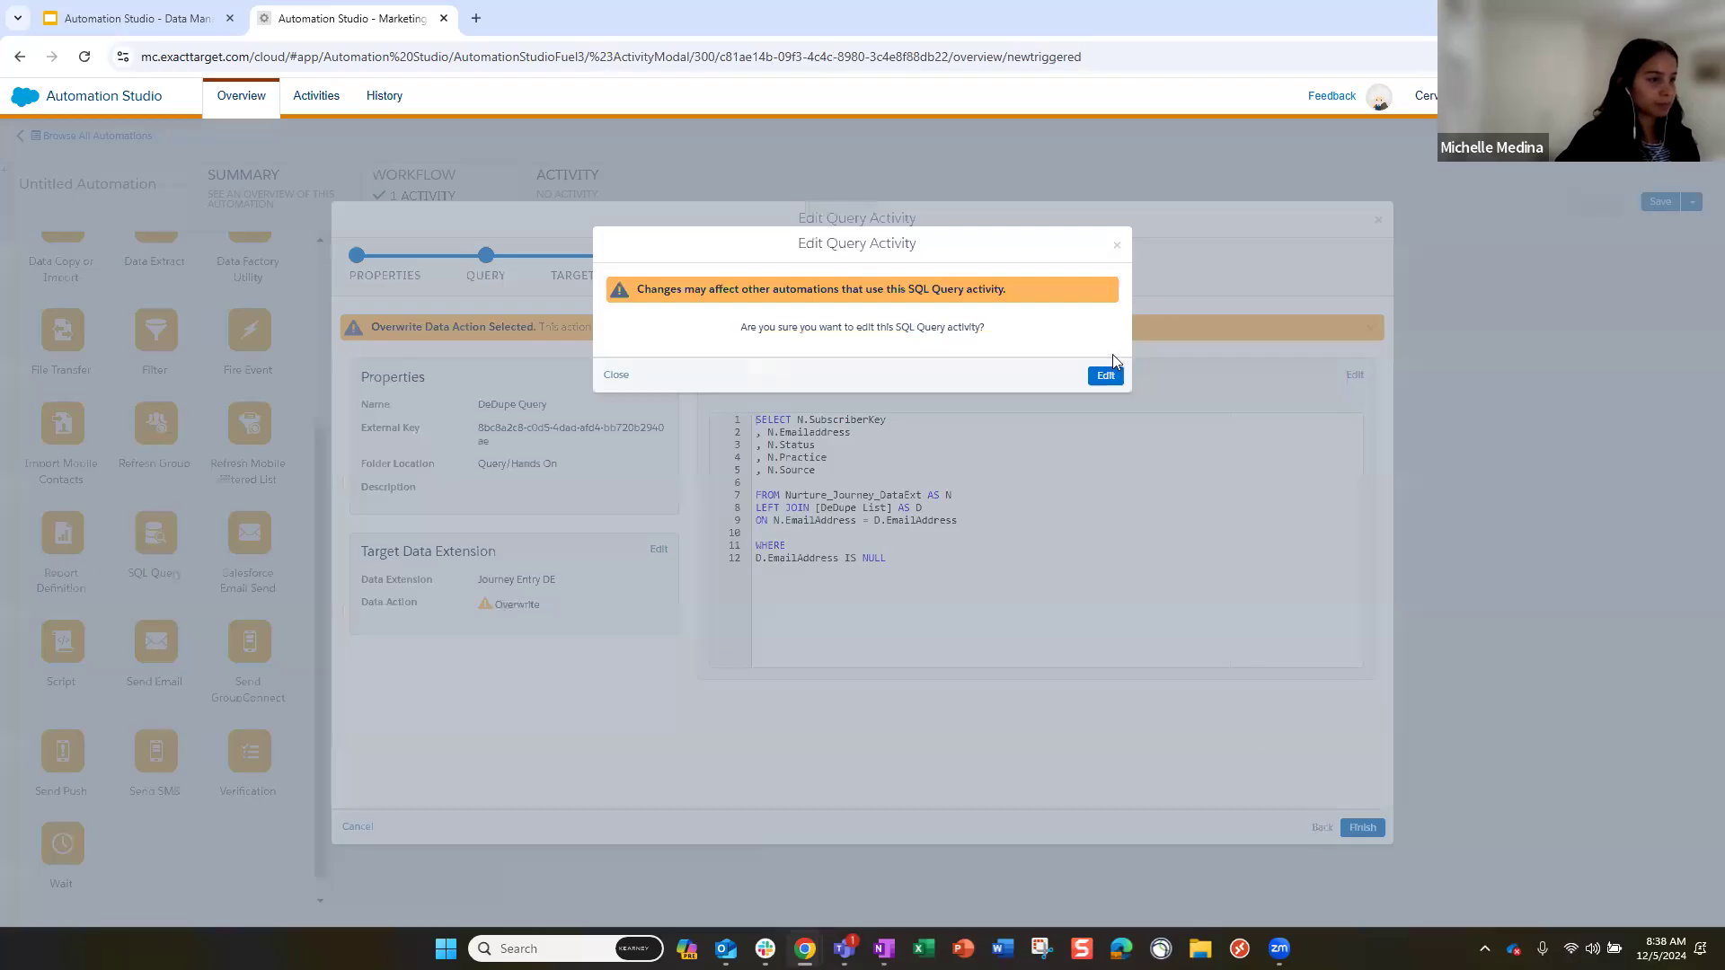
left_click(1105, 376)
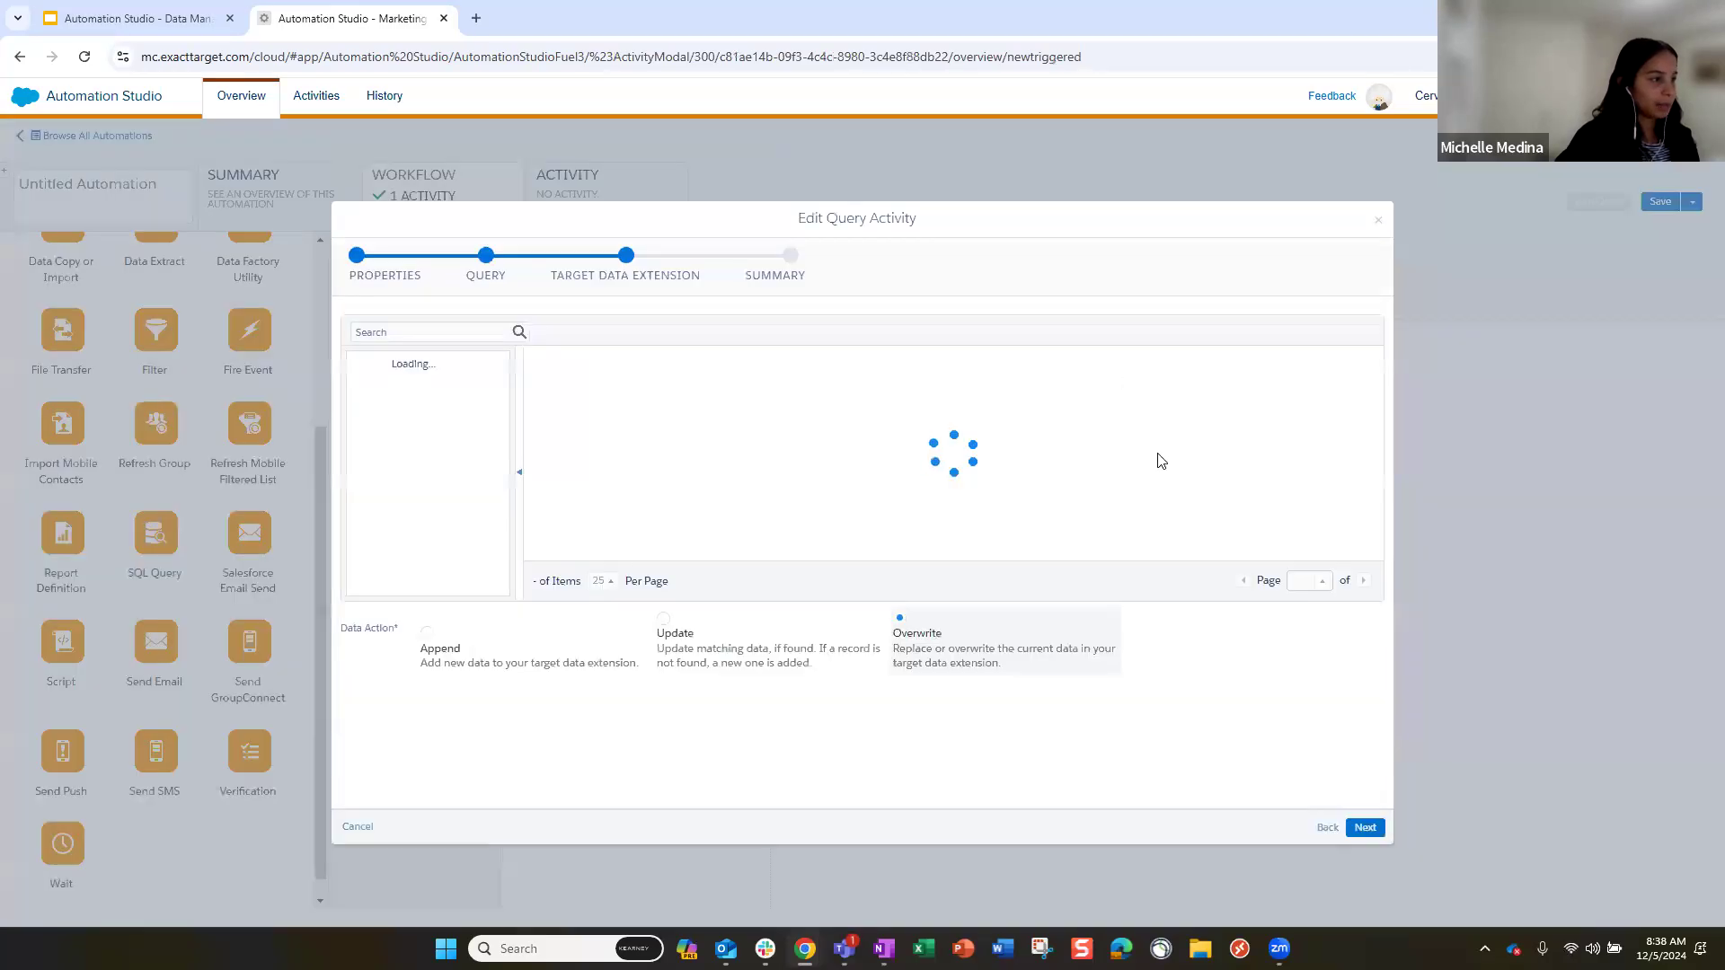
left_click(1327, 828)
left_click(1326, 827)
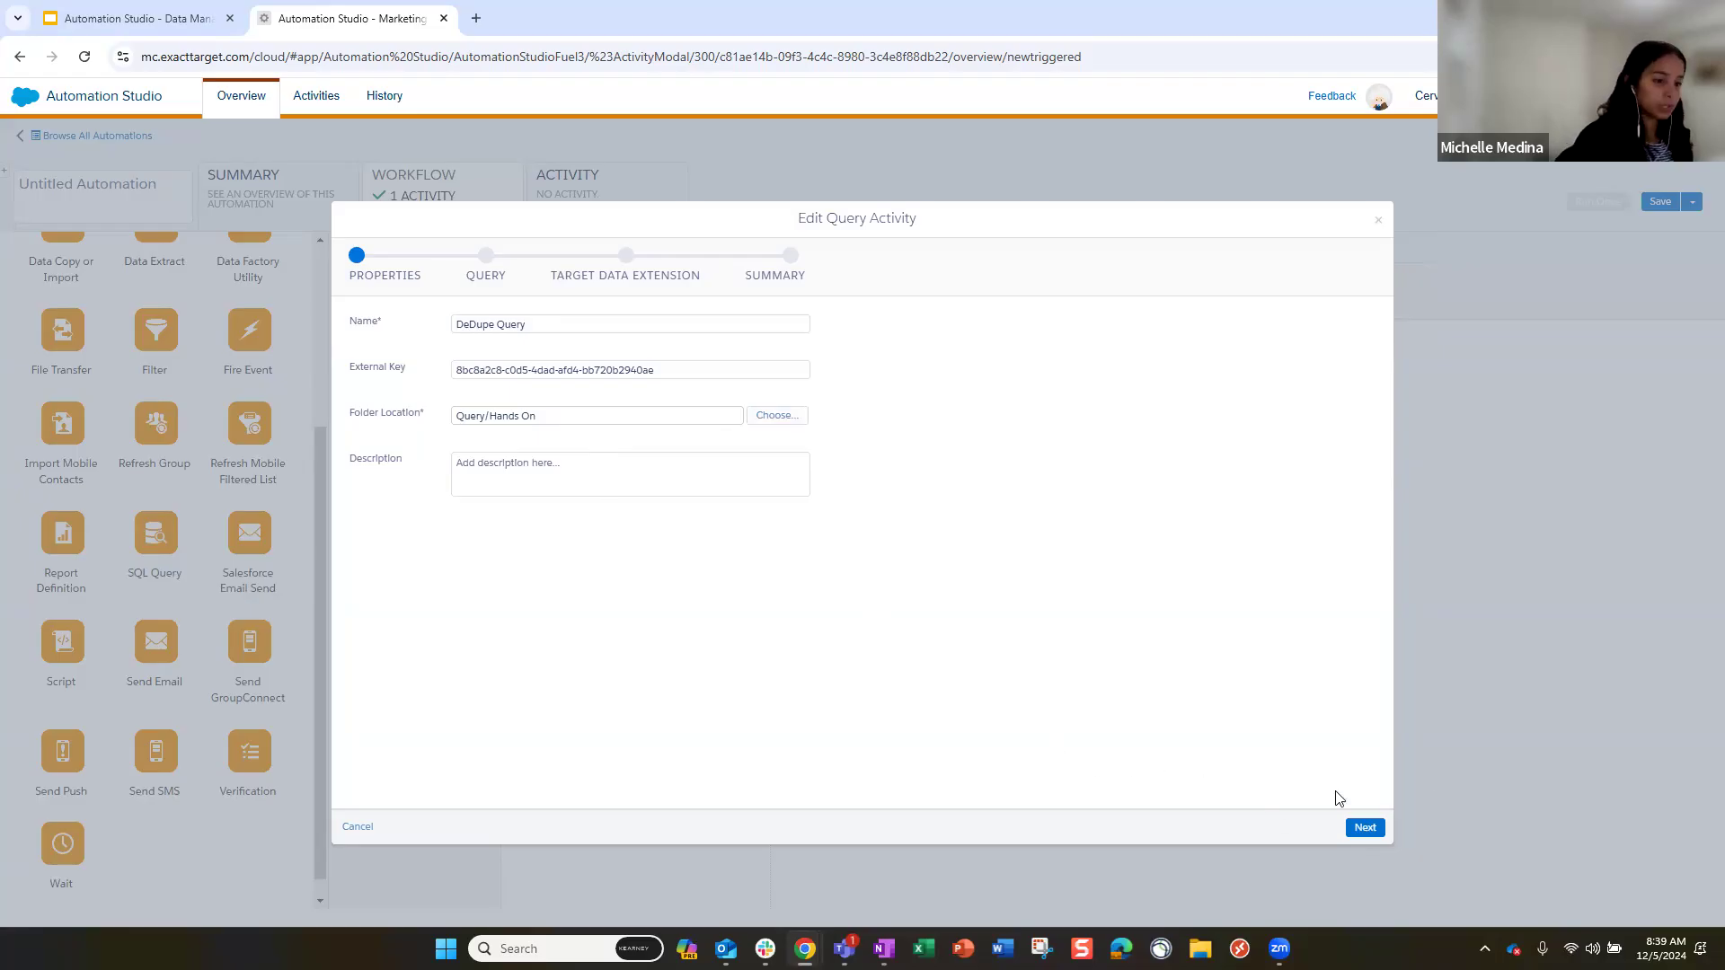
Examine the DeDupe Query code: the selected fields, source data extension, left join with its matching condition, and WHERE filter
left_click(1365, 828)
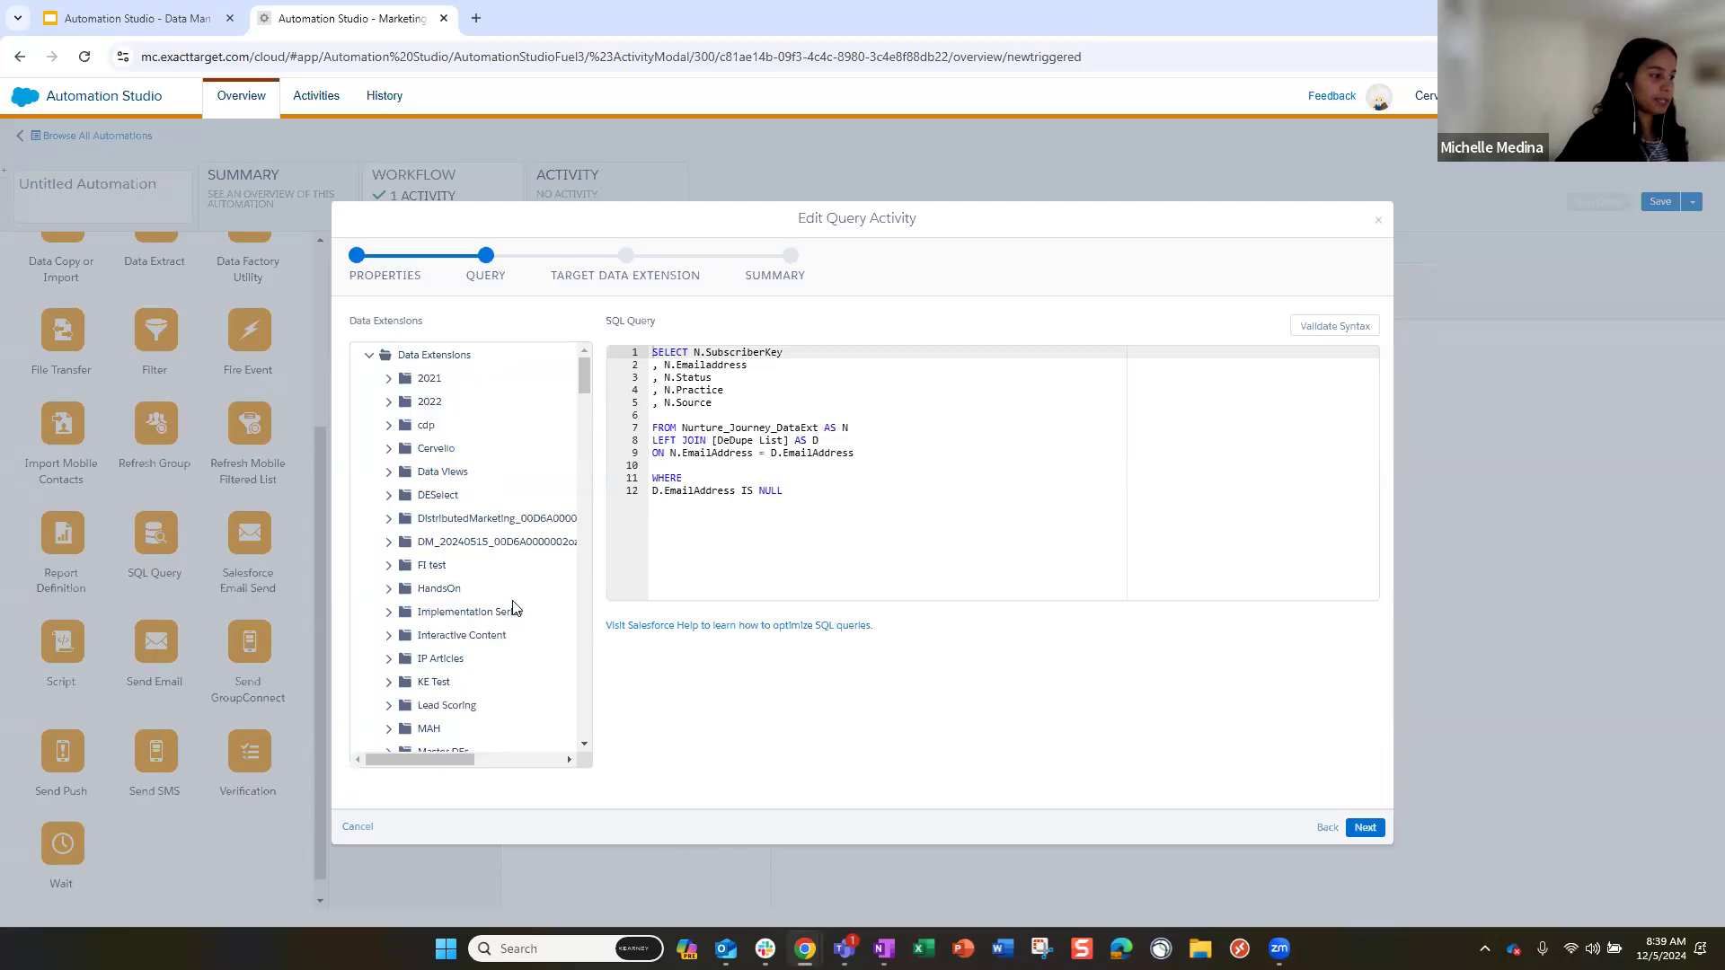
left_click(947, 439)
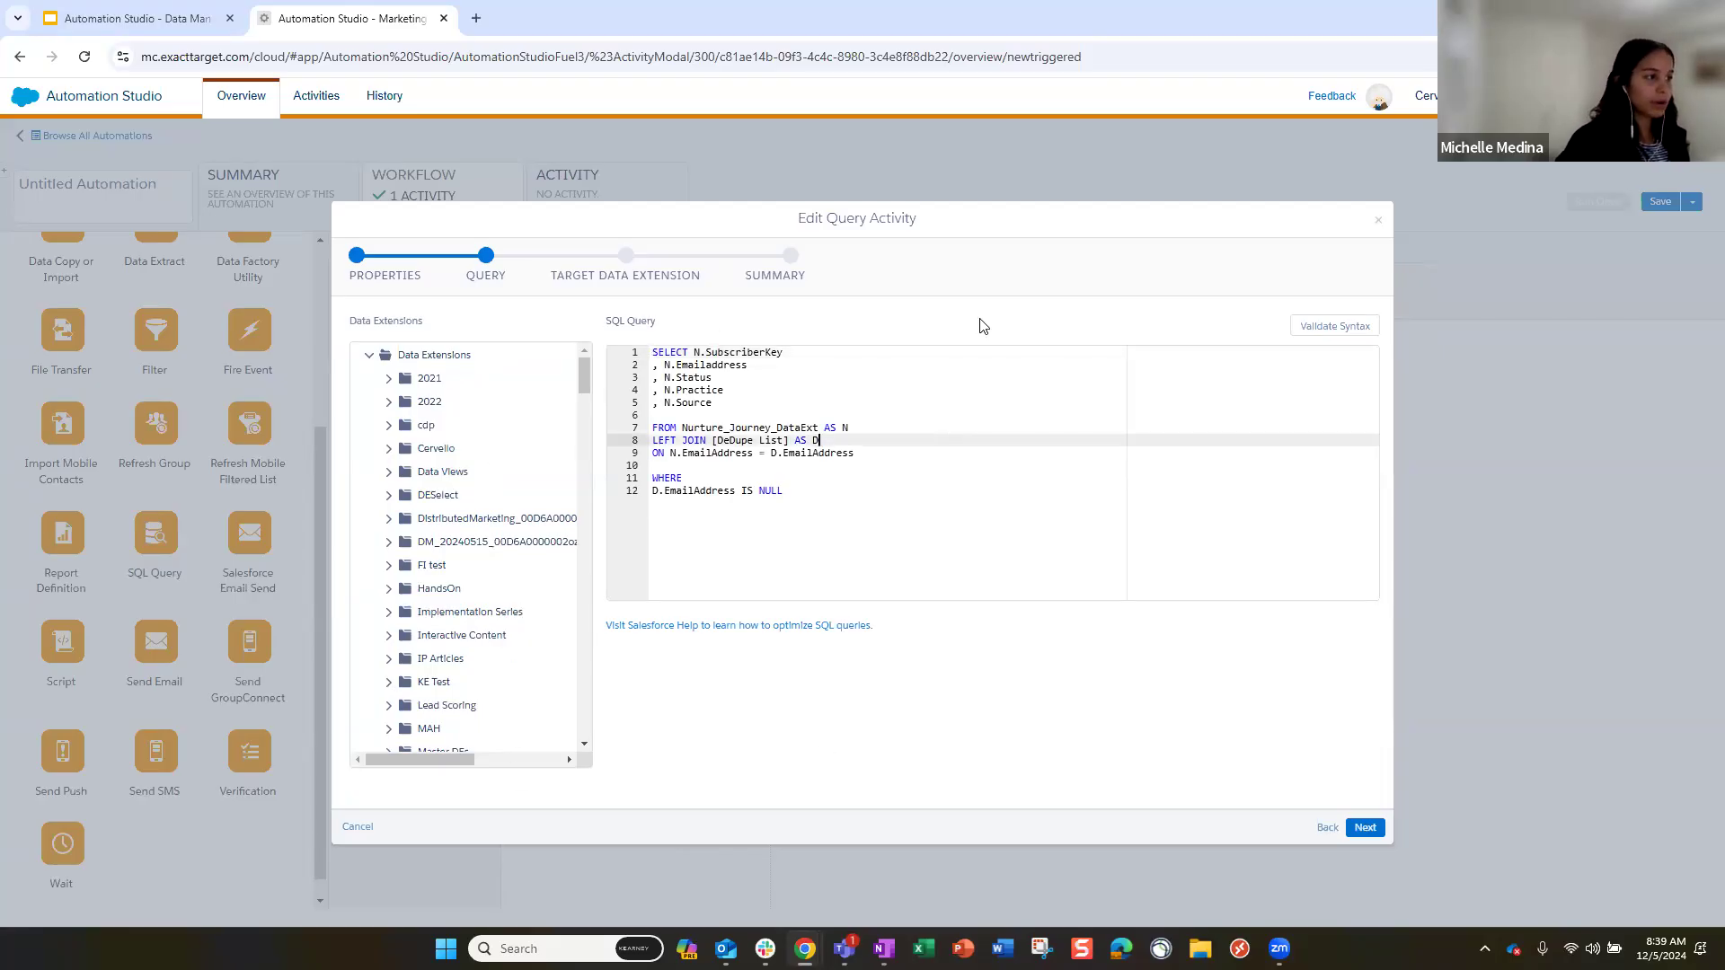
left_click(912, 401)
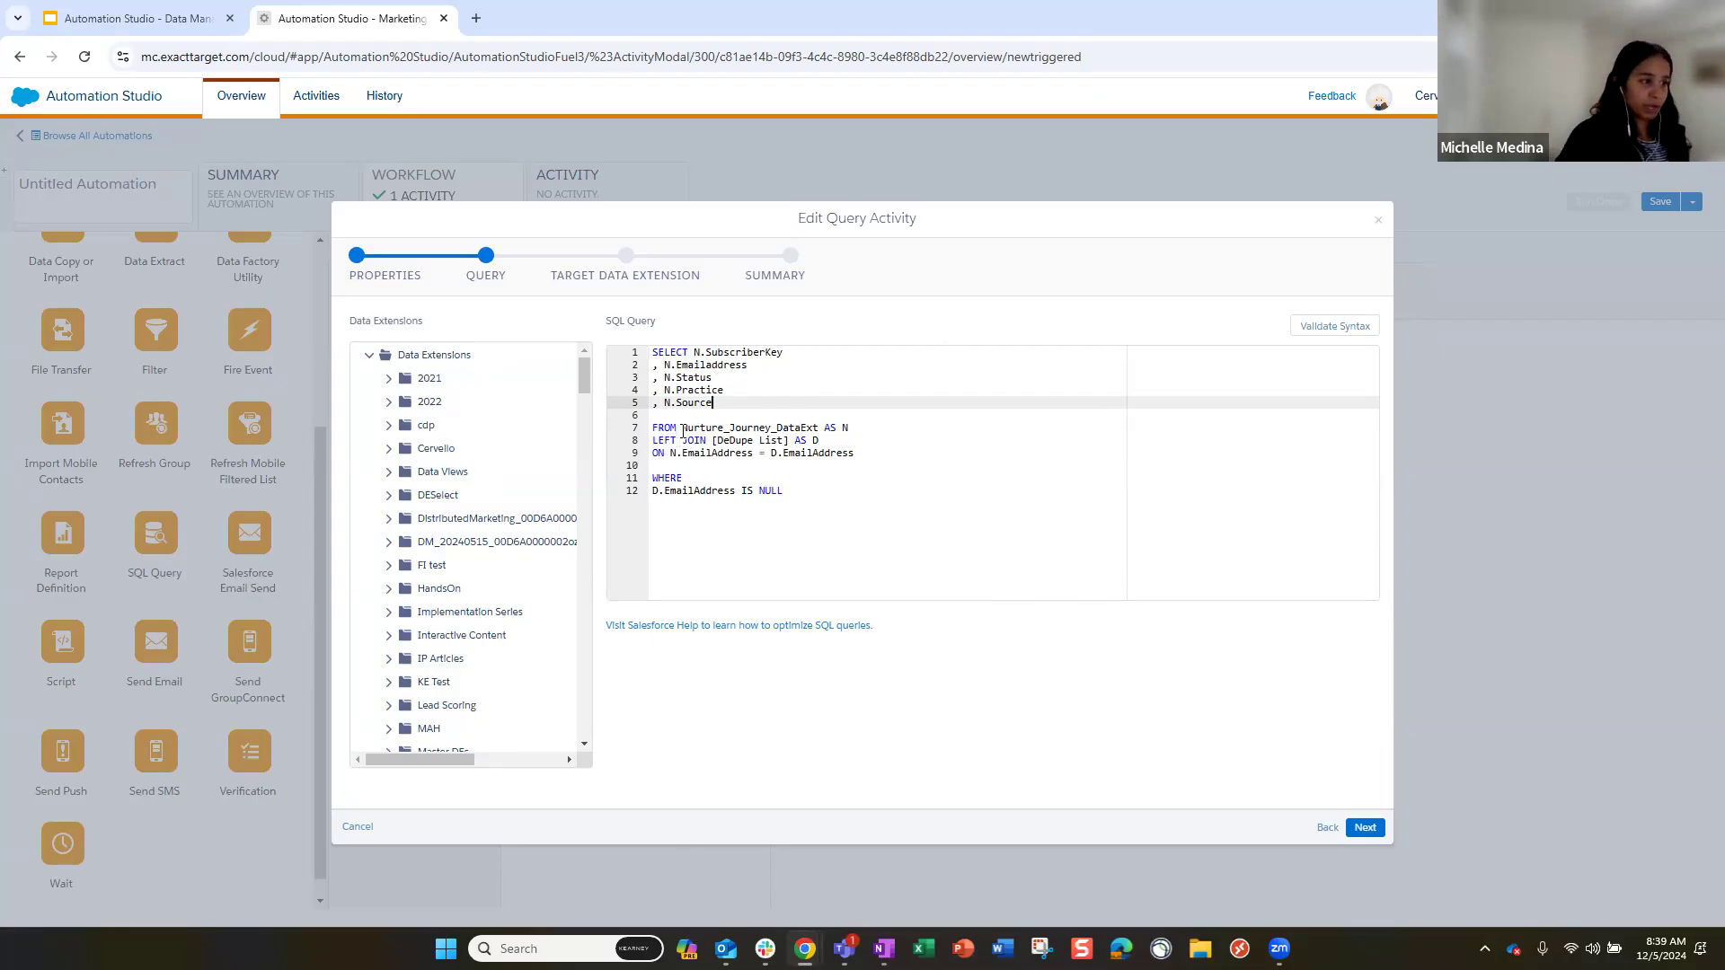
left_click_drag(653, 429, 818, 428)
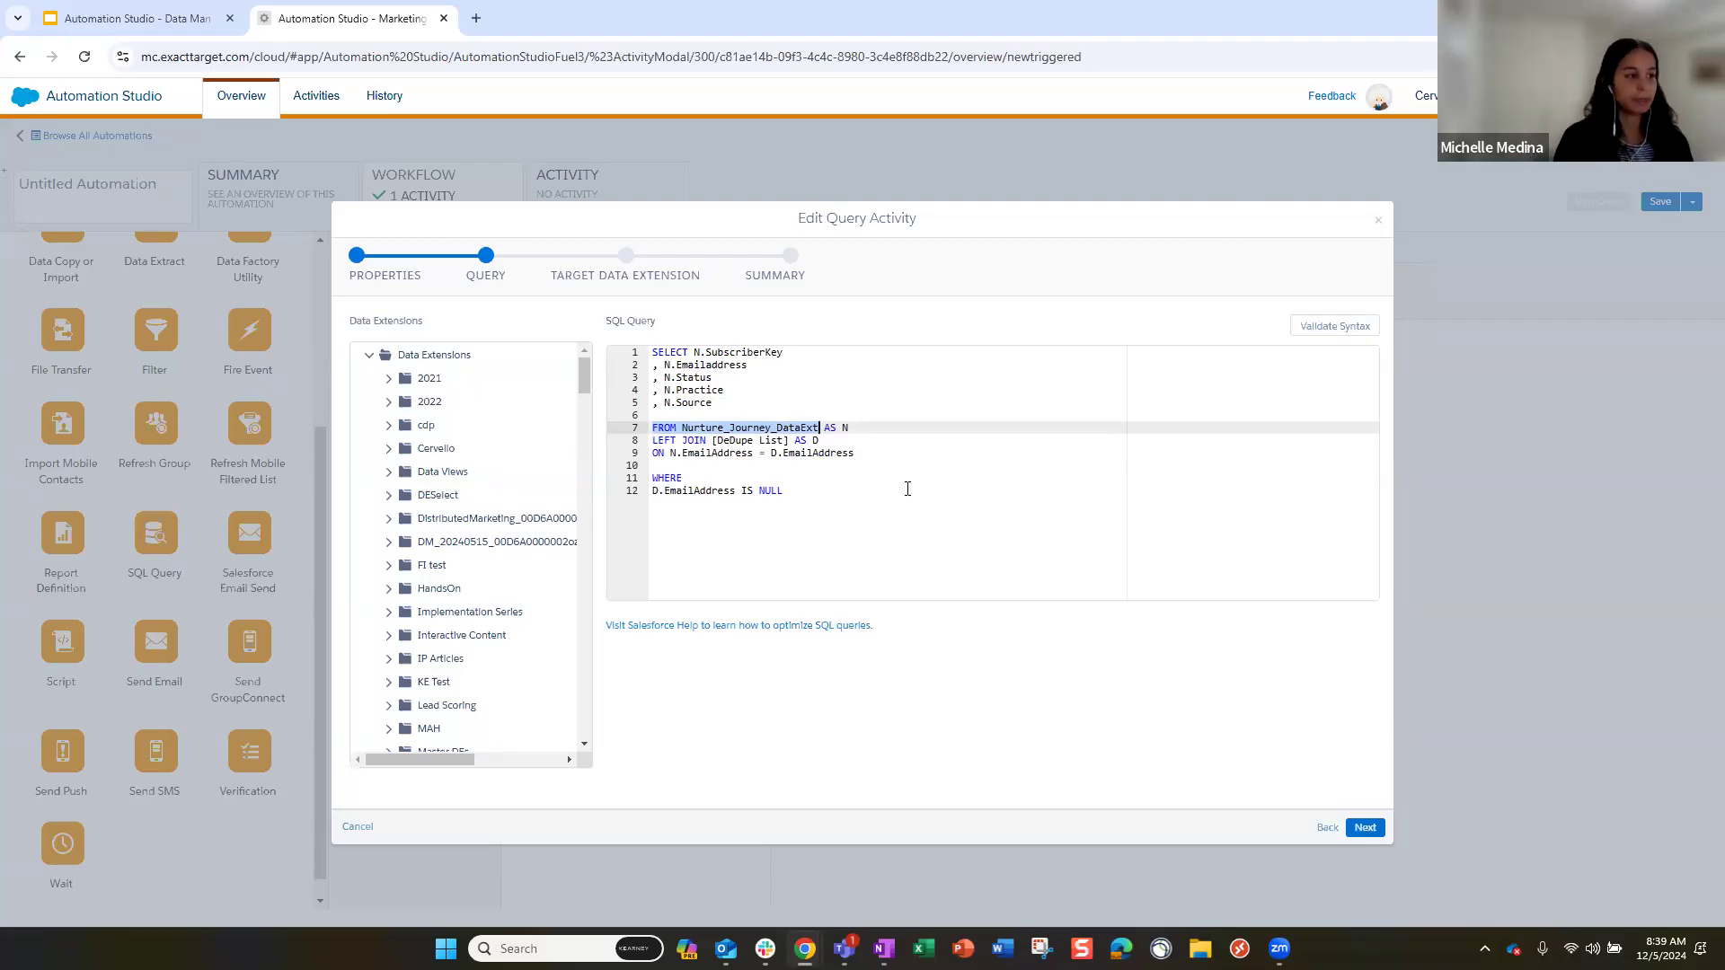
left_click(907, 489)
left_click(859, 424)
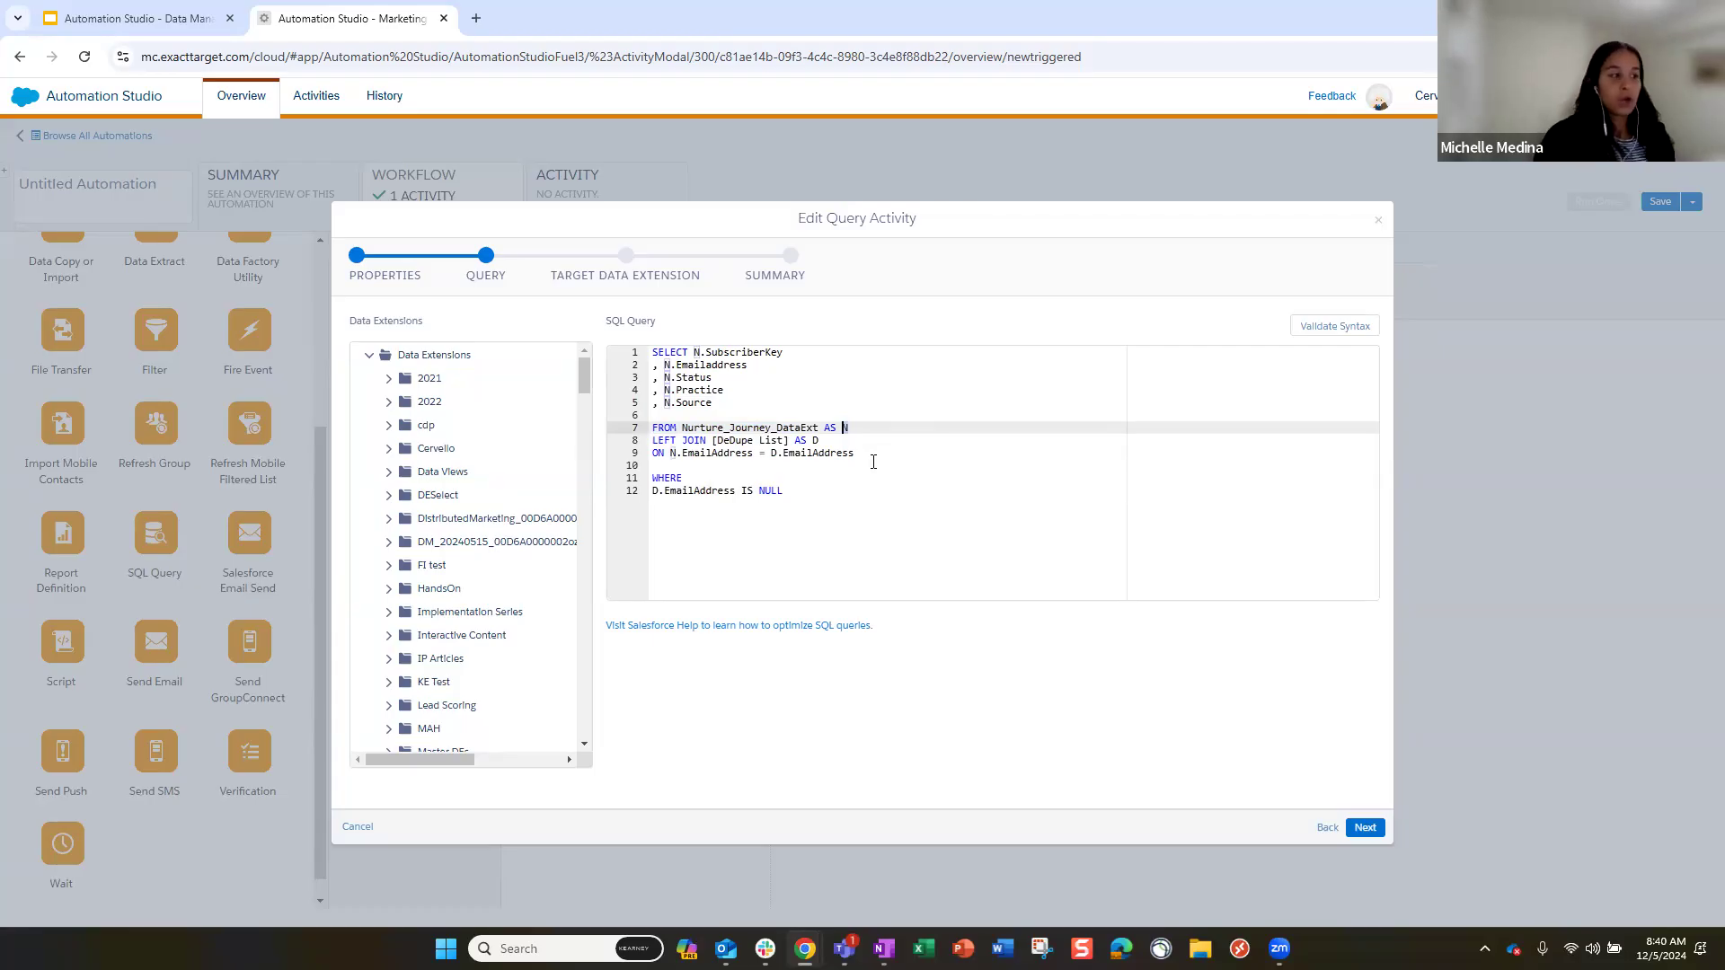
left_click(653, 441)
left_click_drag(688, 444, 722, 443)
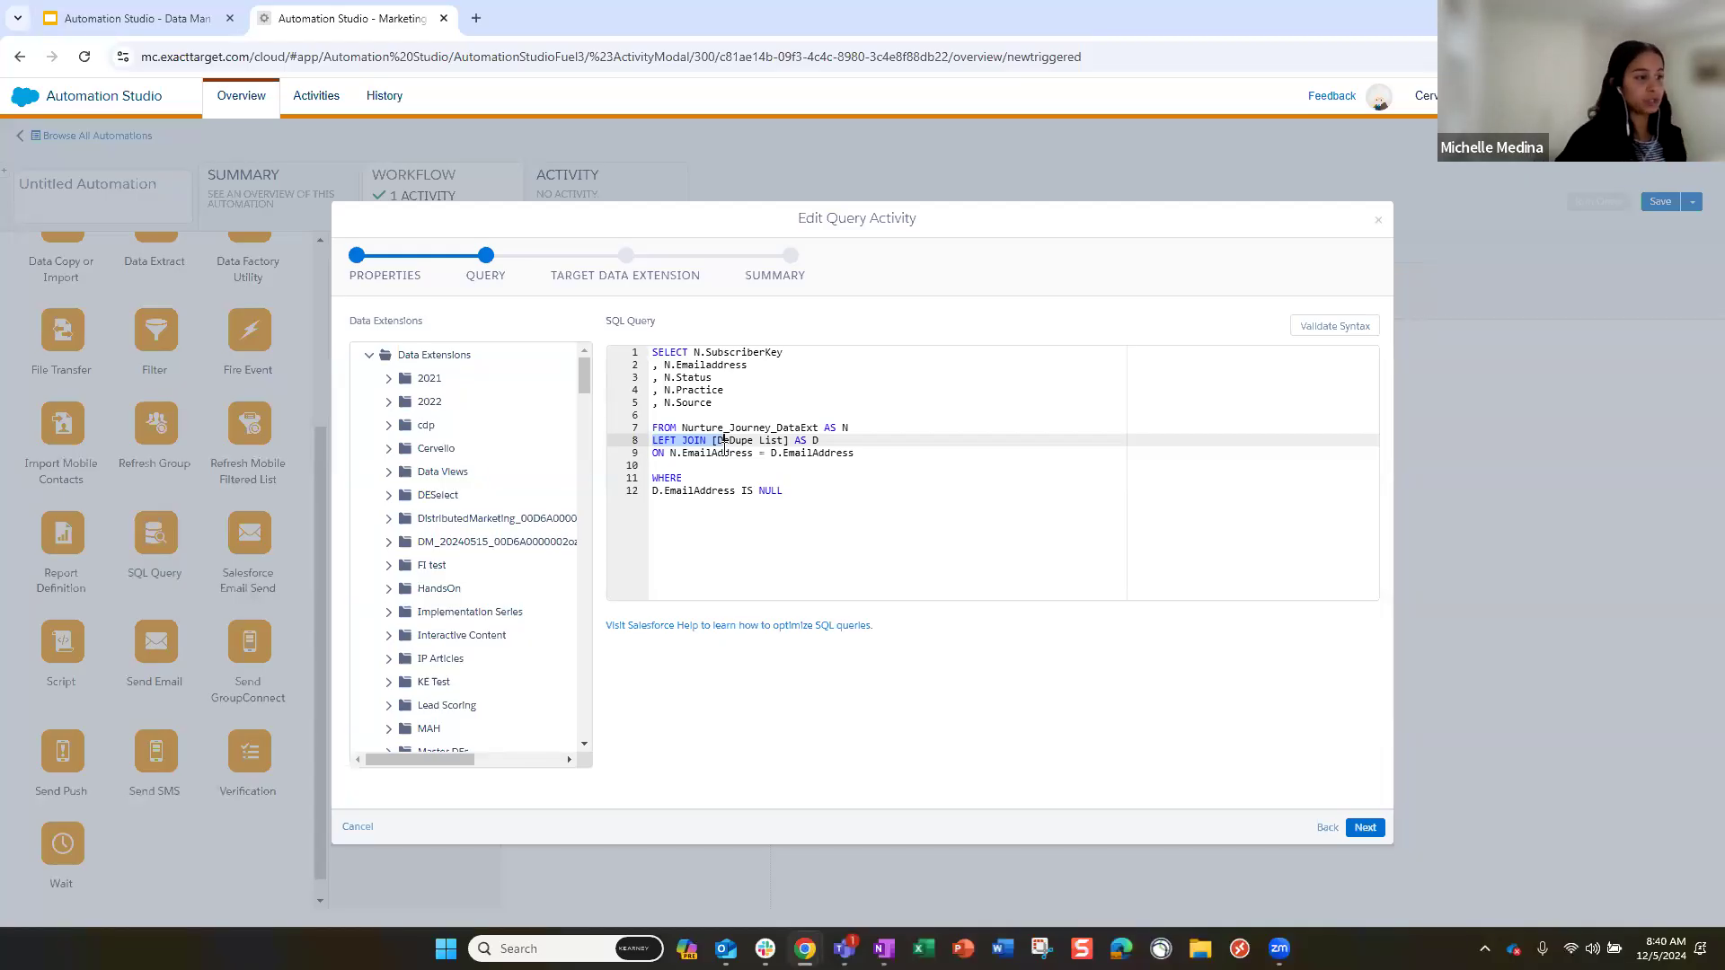
left_click(791, 440)
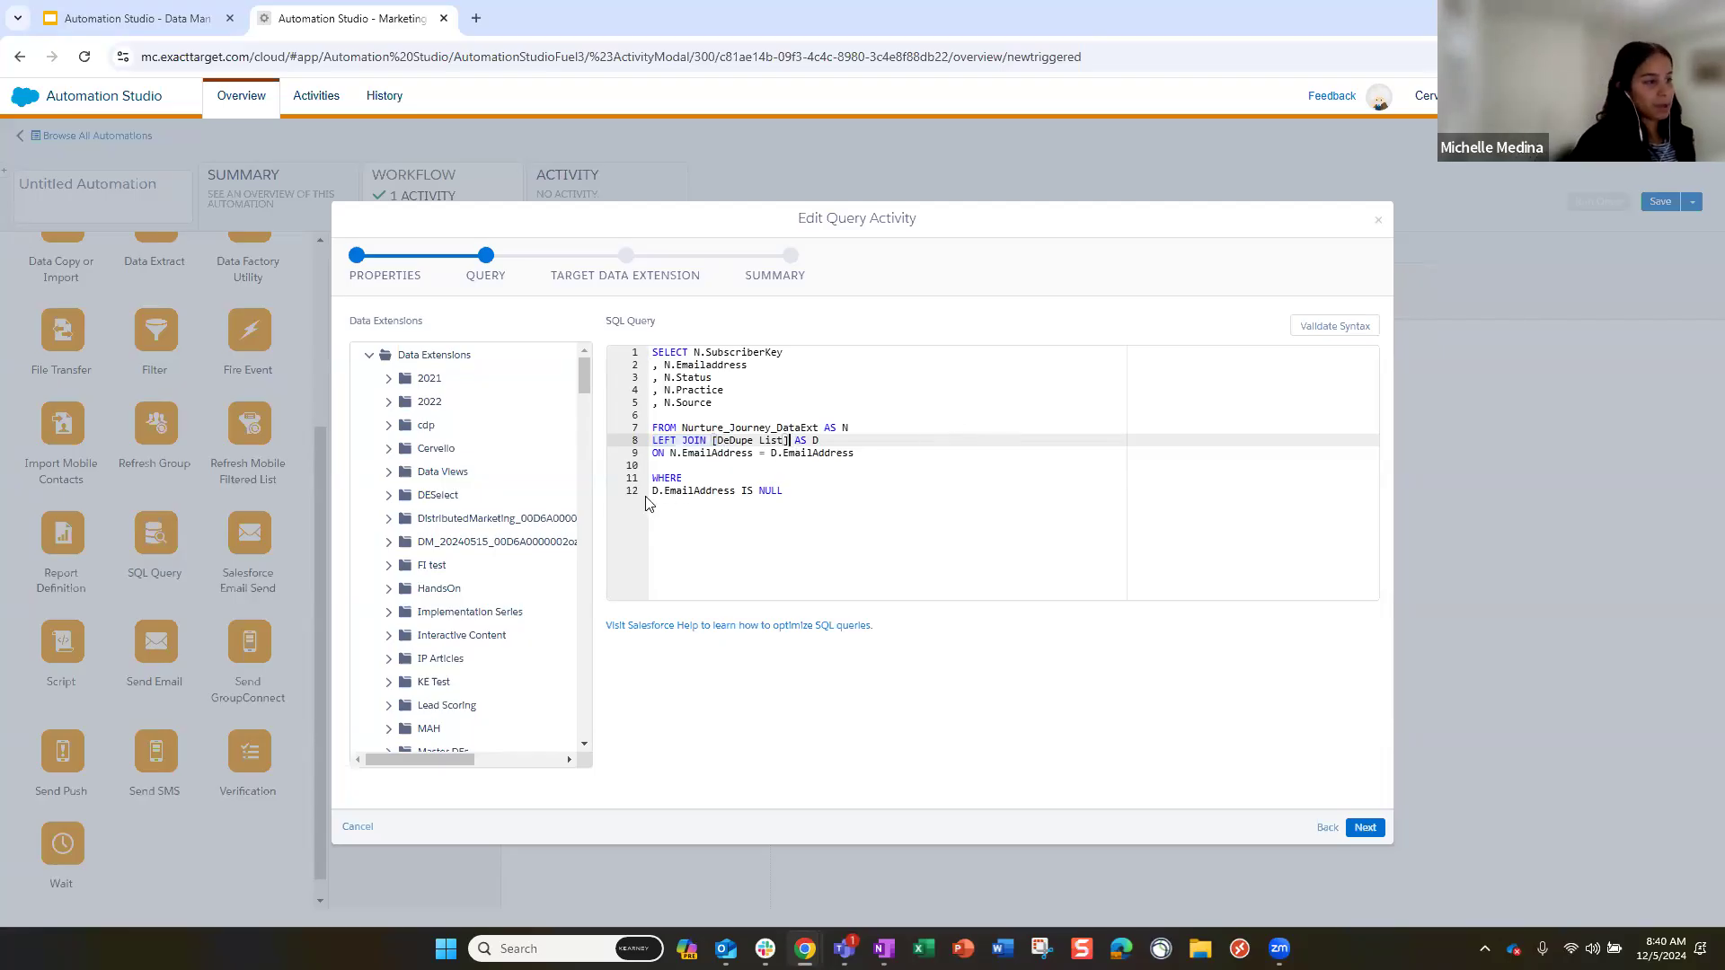
left_click_drag(654, 453, 872, 457)
left_click(900, 483)
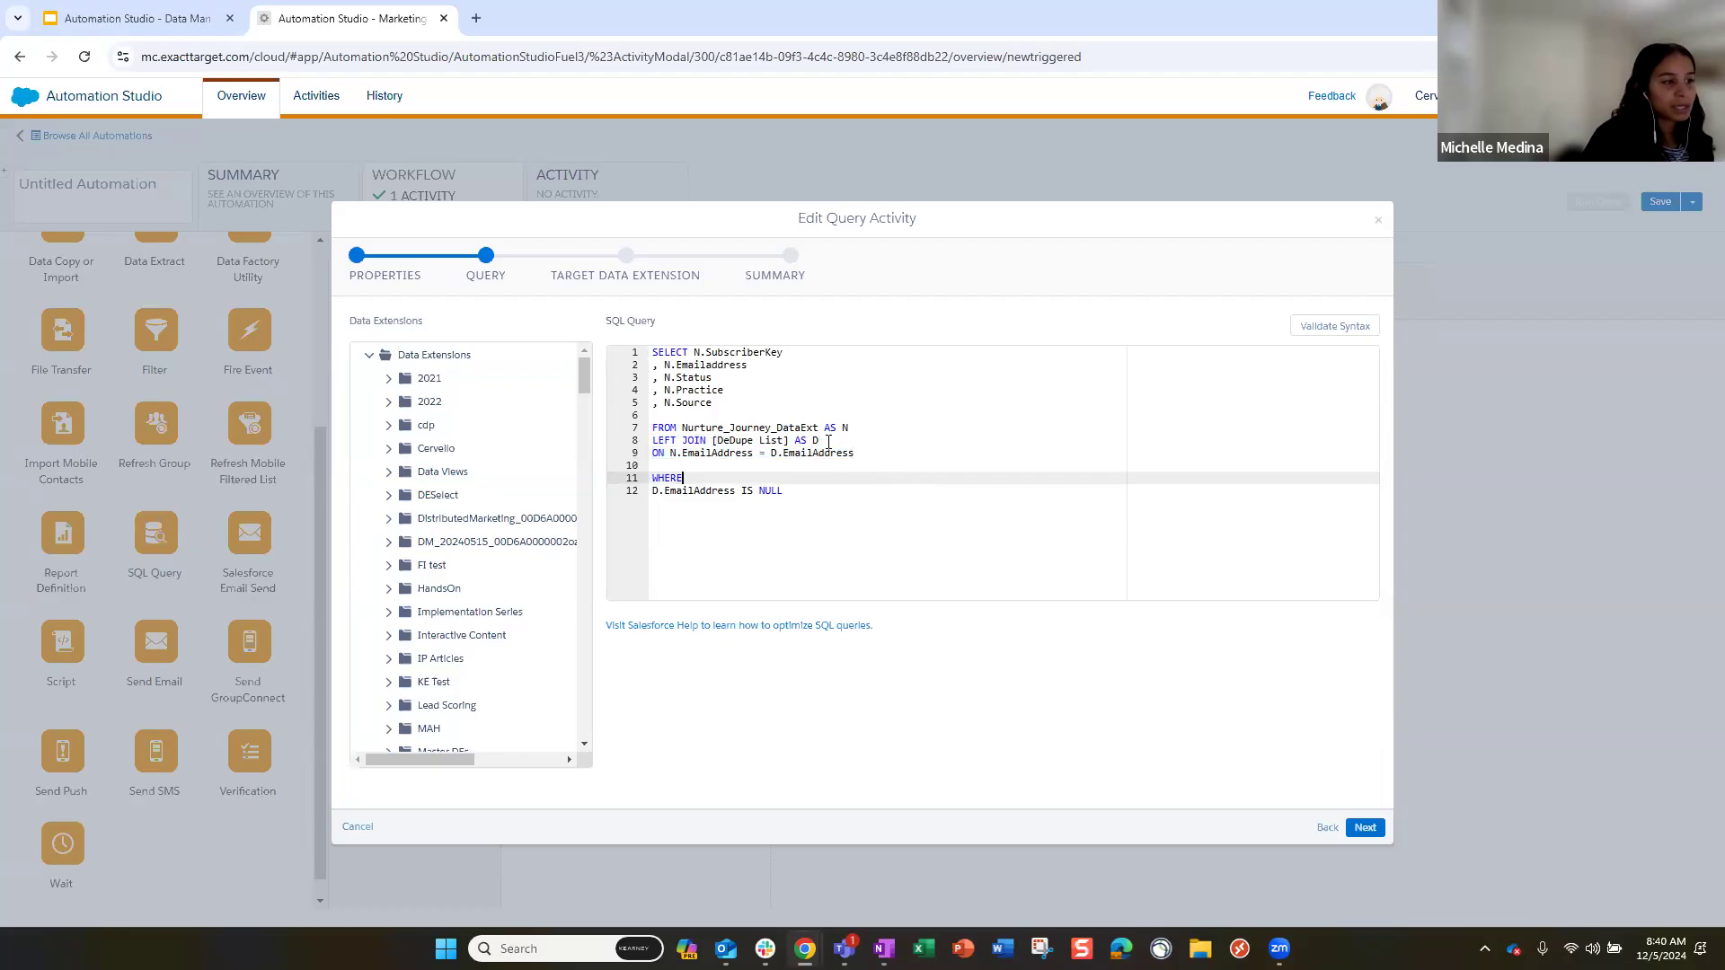
left_click(814, 441)
left_click(866, 492)
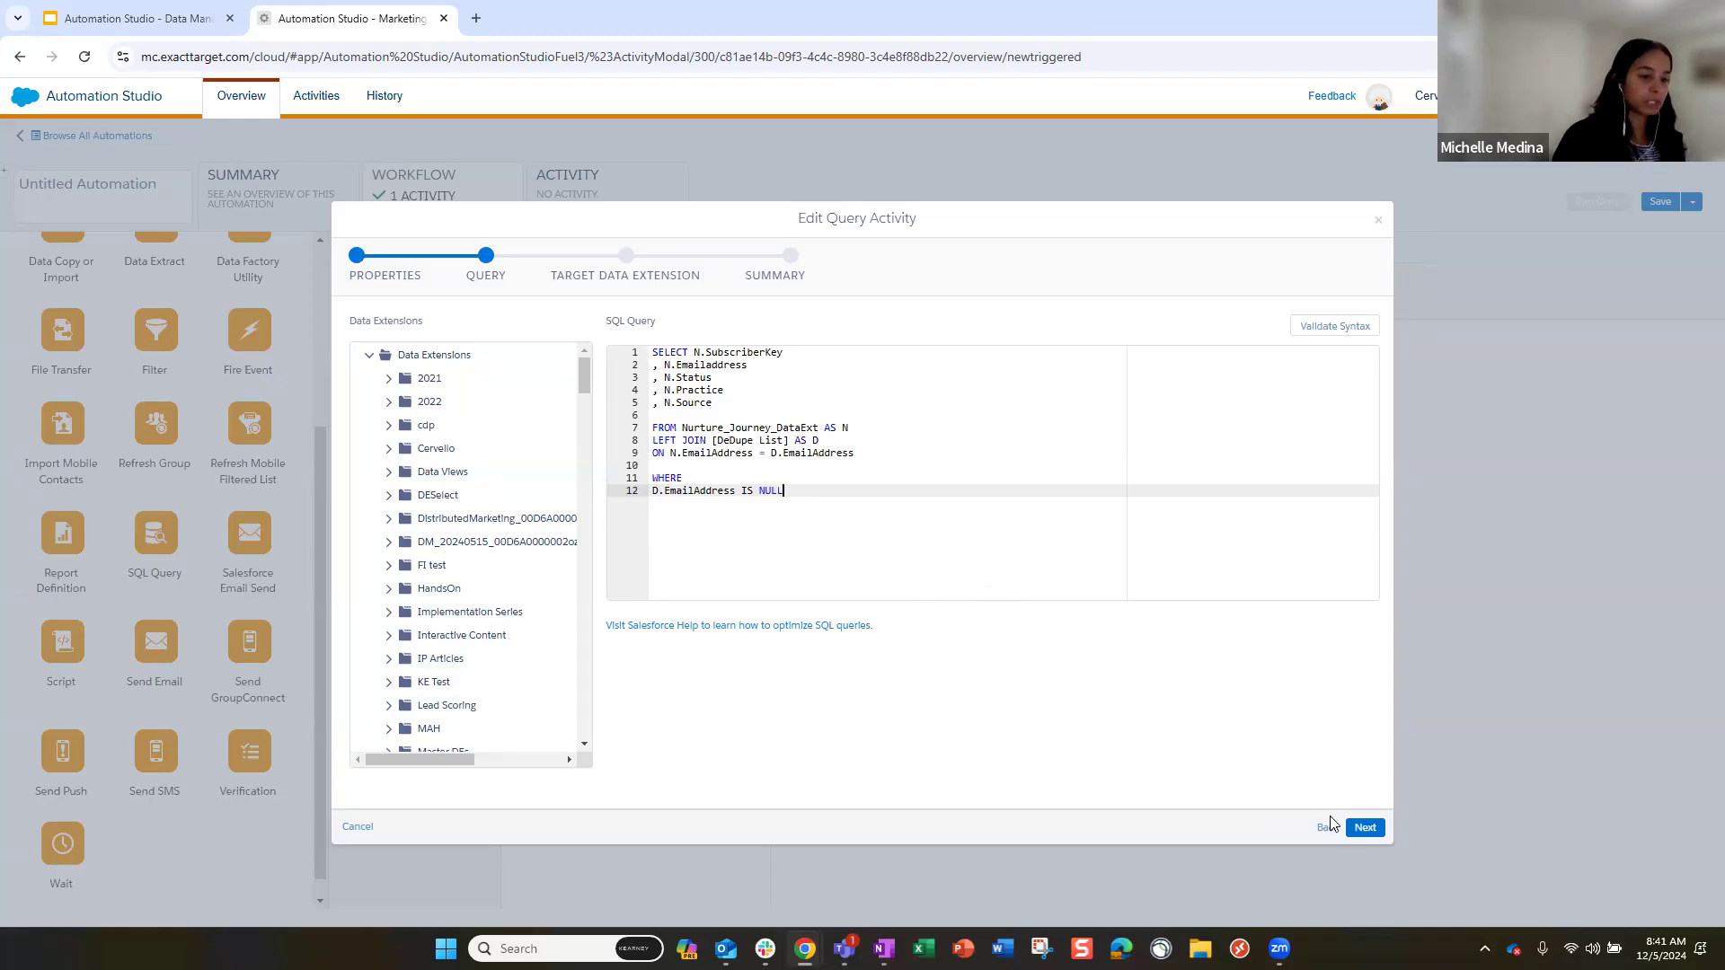
Review the query's target data extension and data action, and proceed to its summary
left_click(1368, 828)
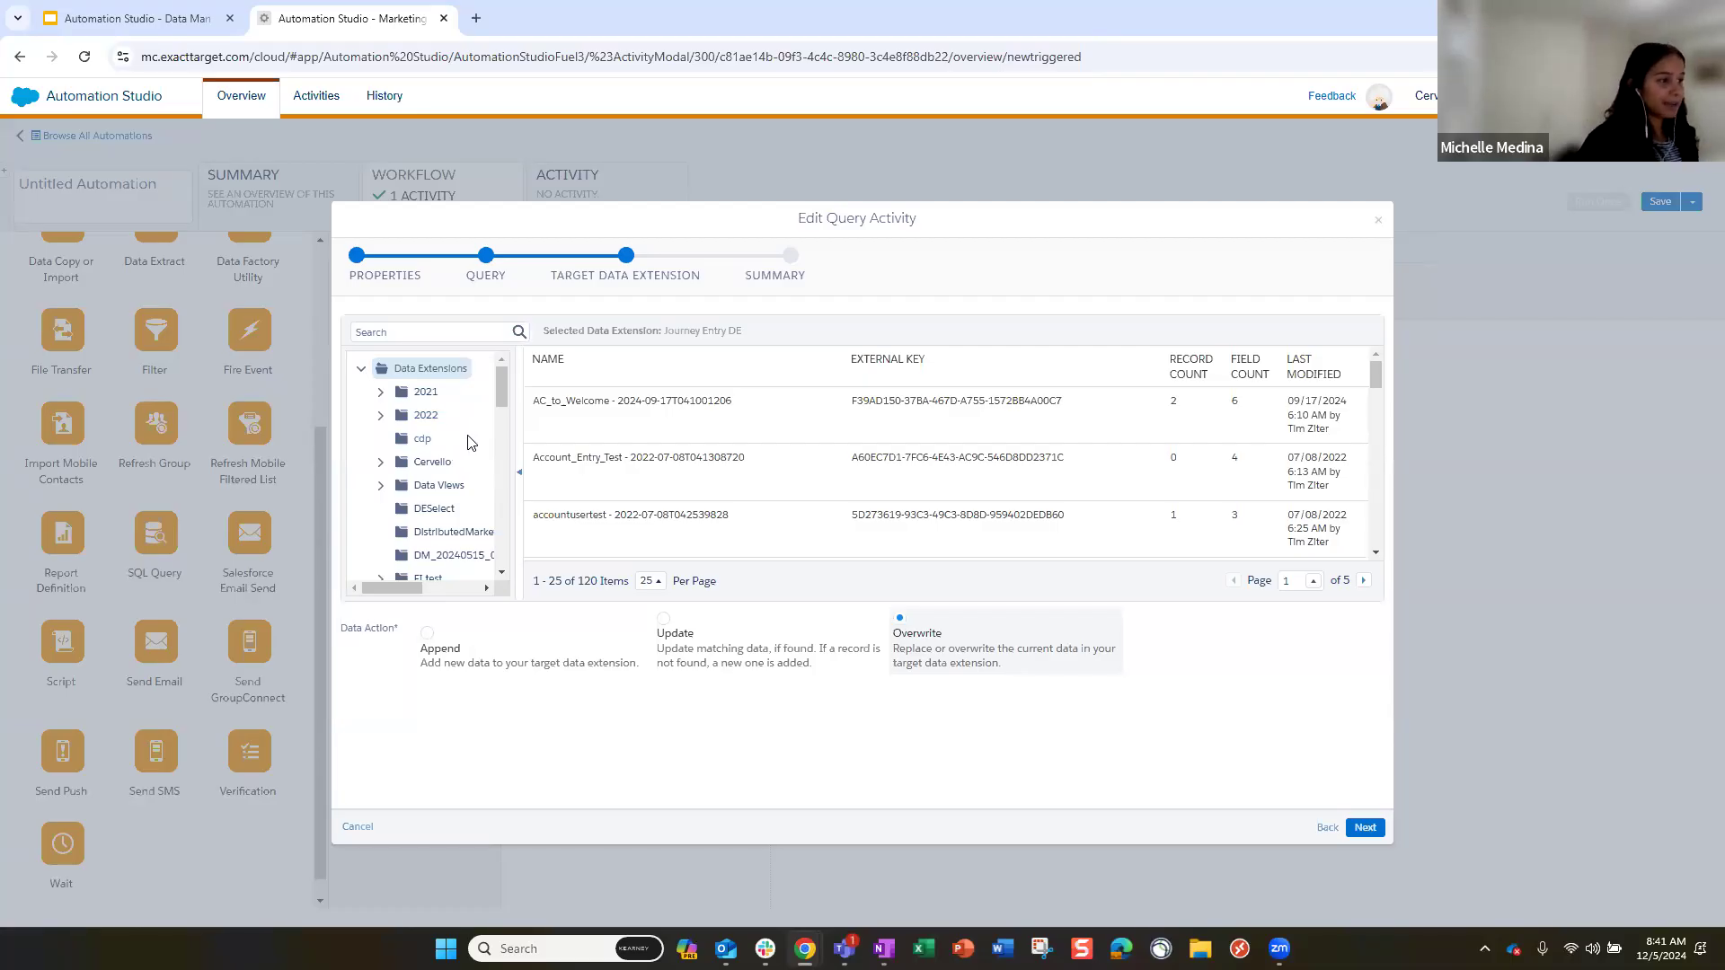
scroll(459, 461, "down", 10)
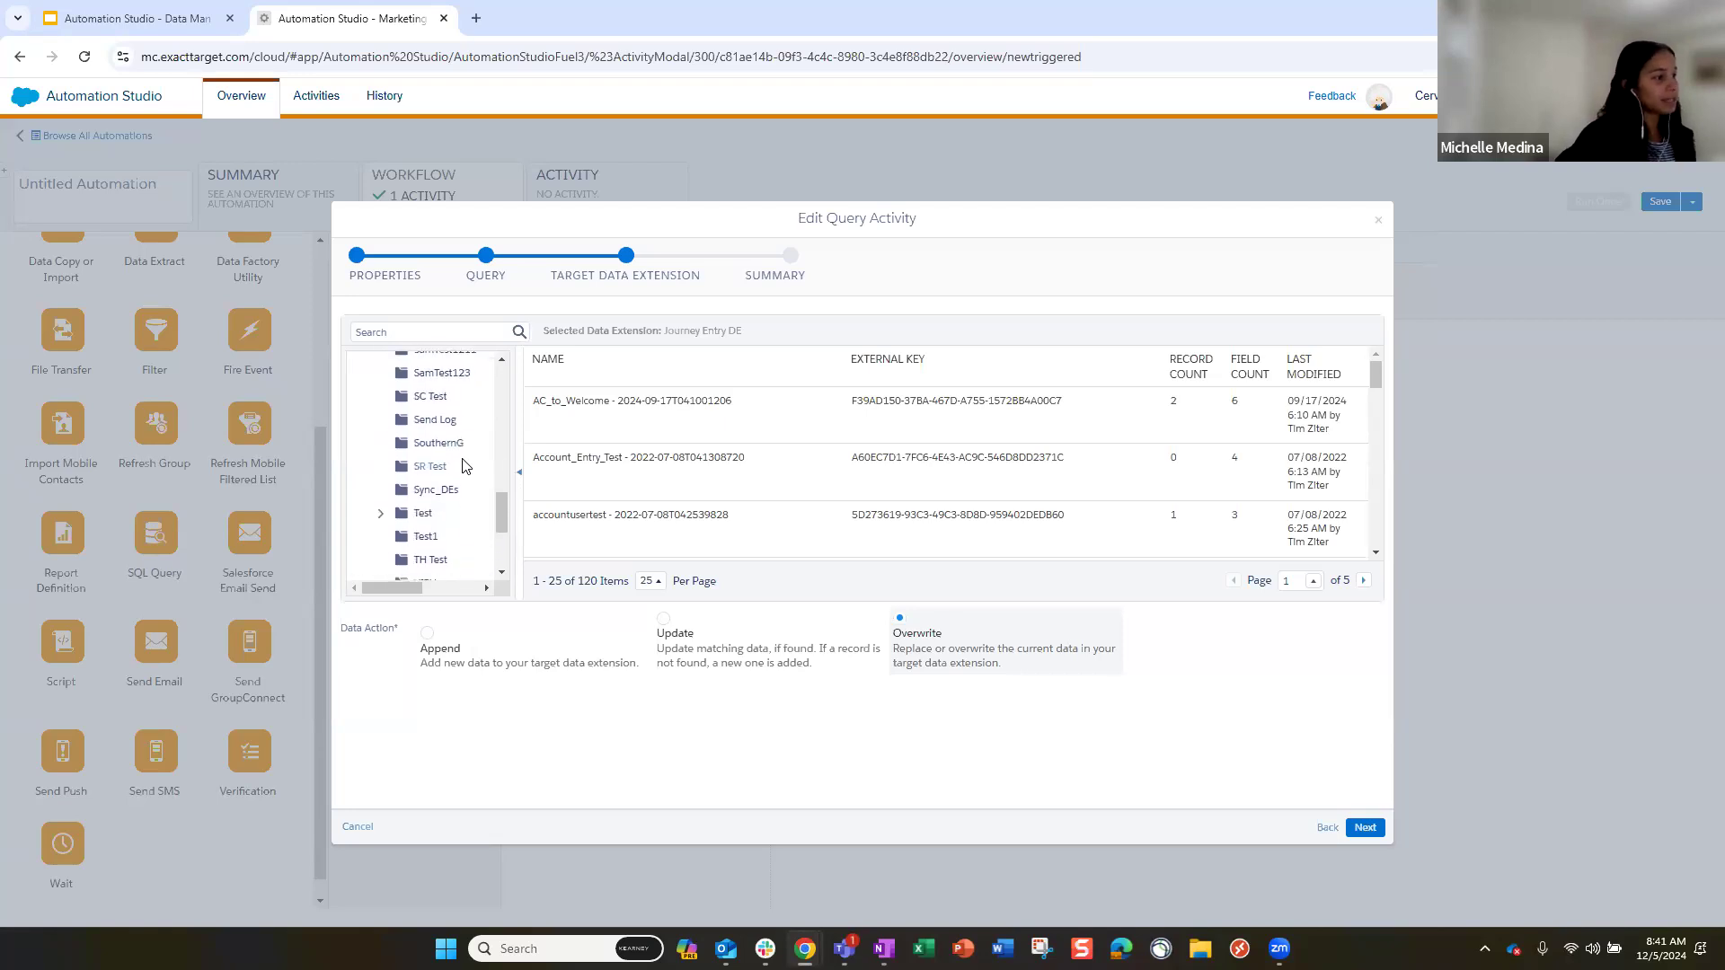
scroll(463, 466, "up", 10)
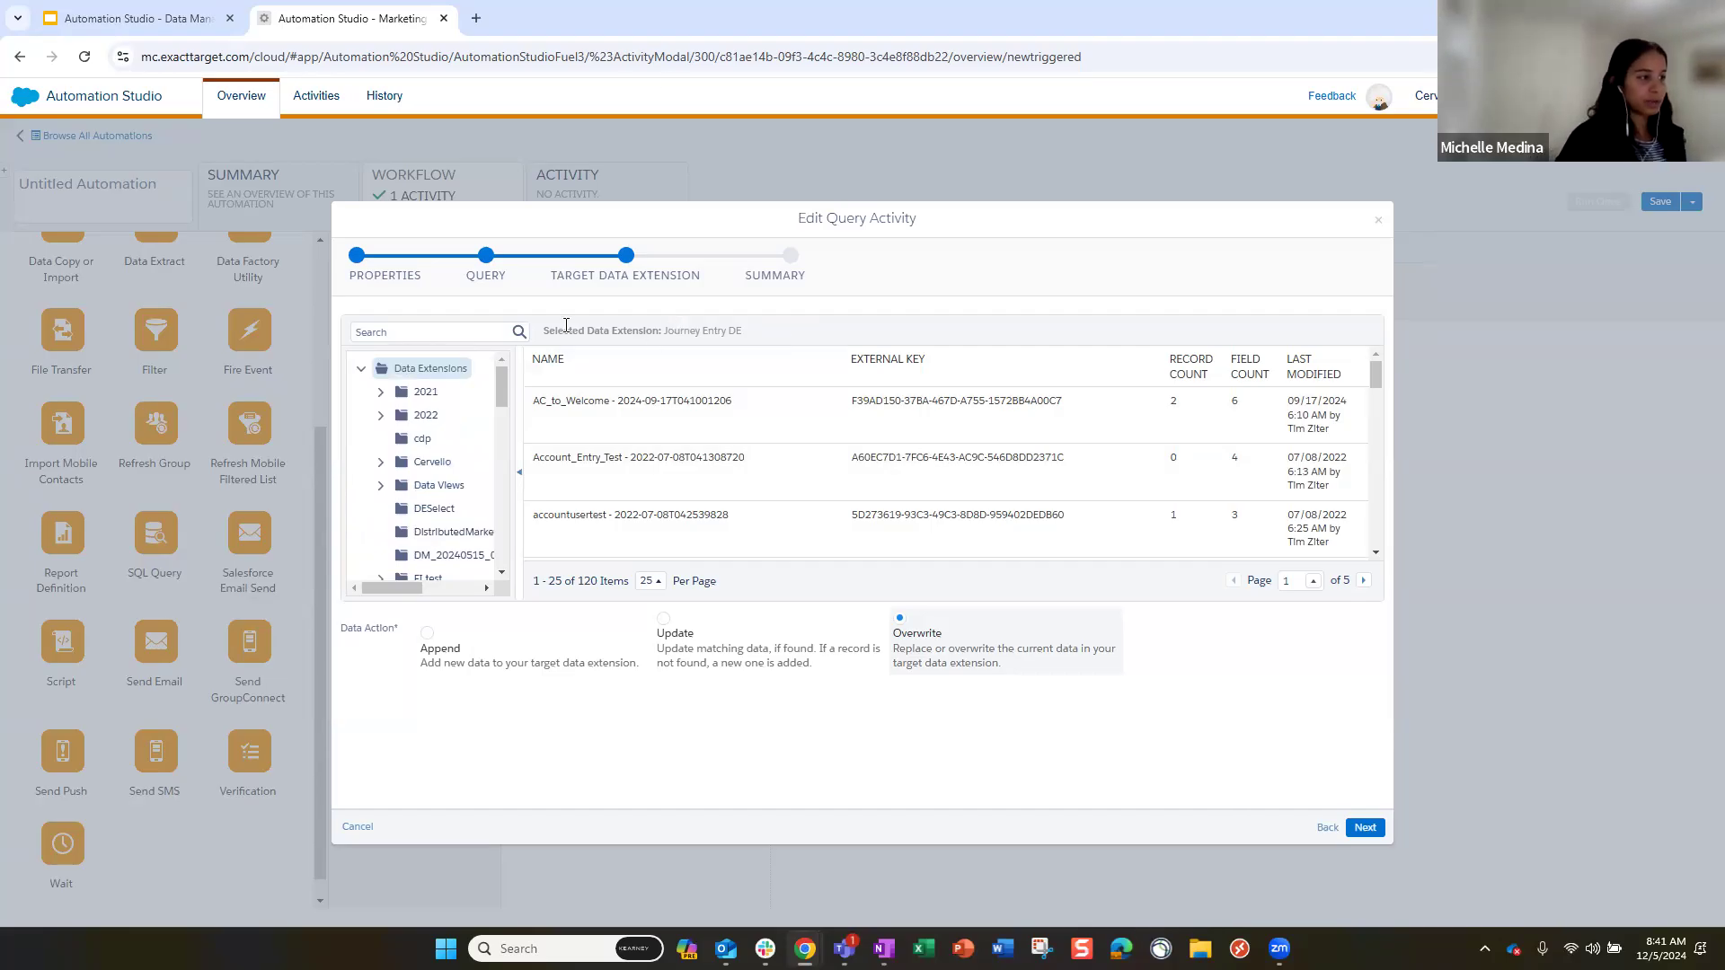
left_click_drag(550, 330, 741, 339)
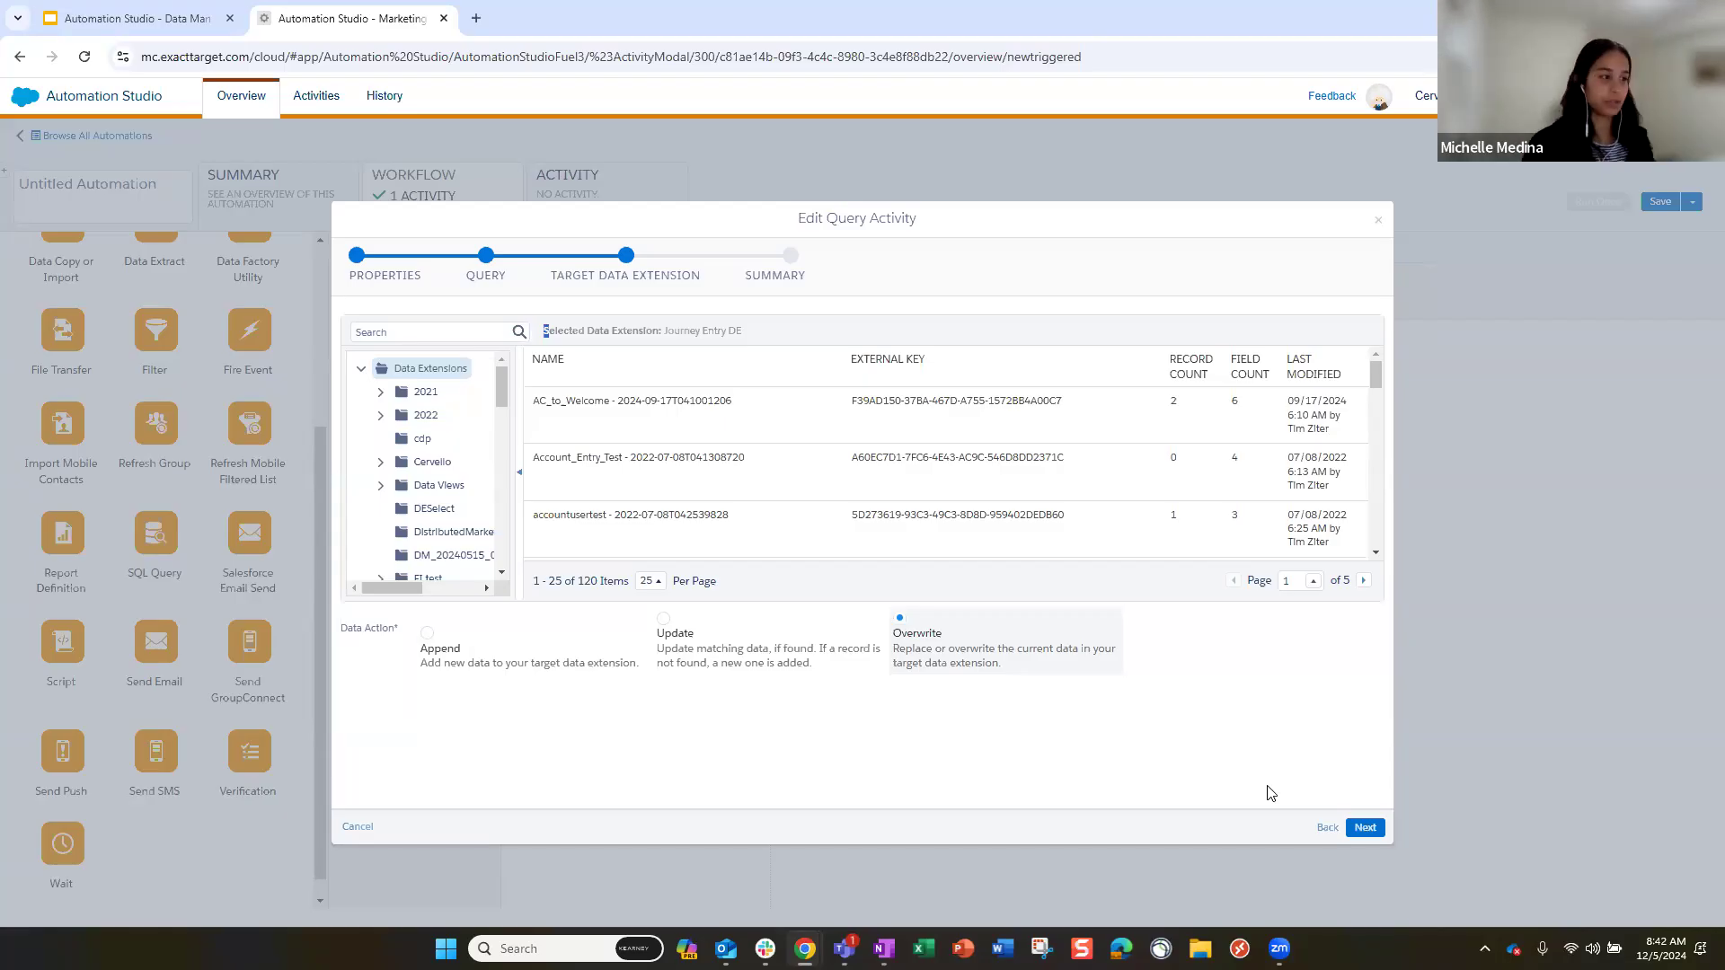
left_click(1366, 829)
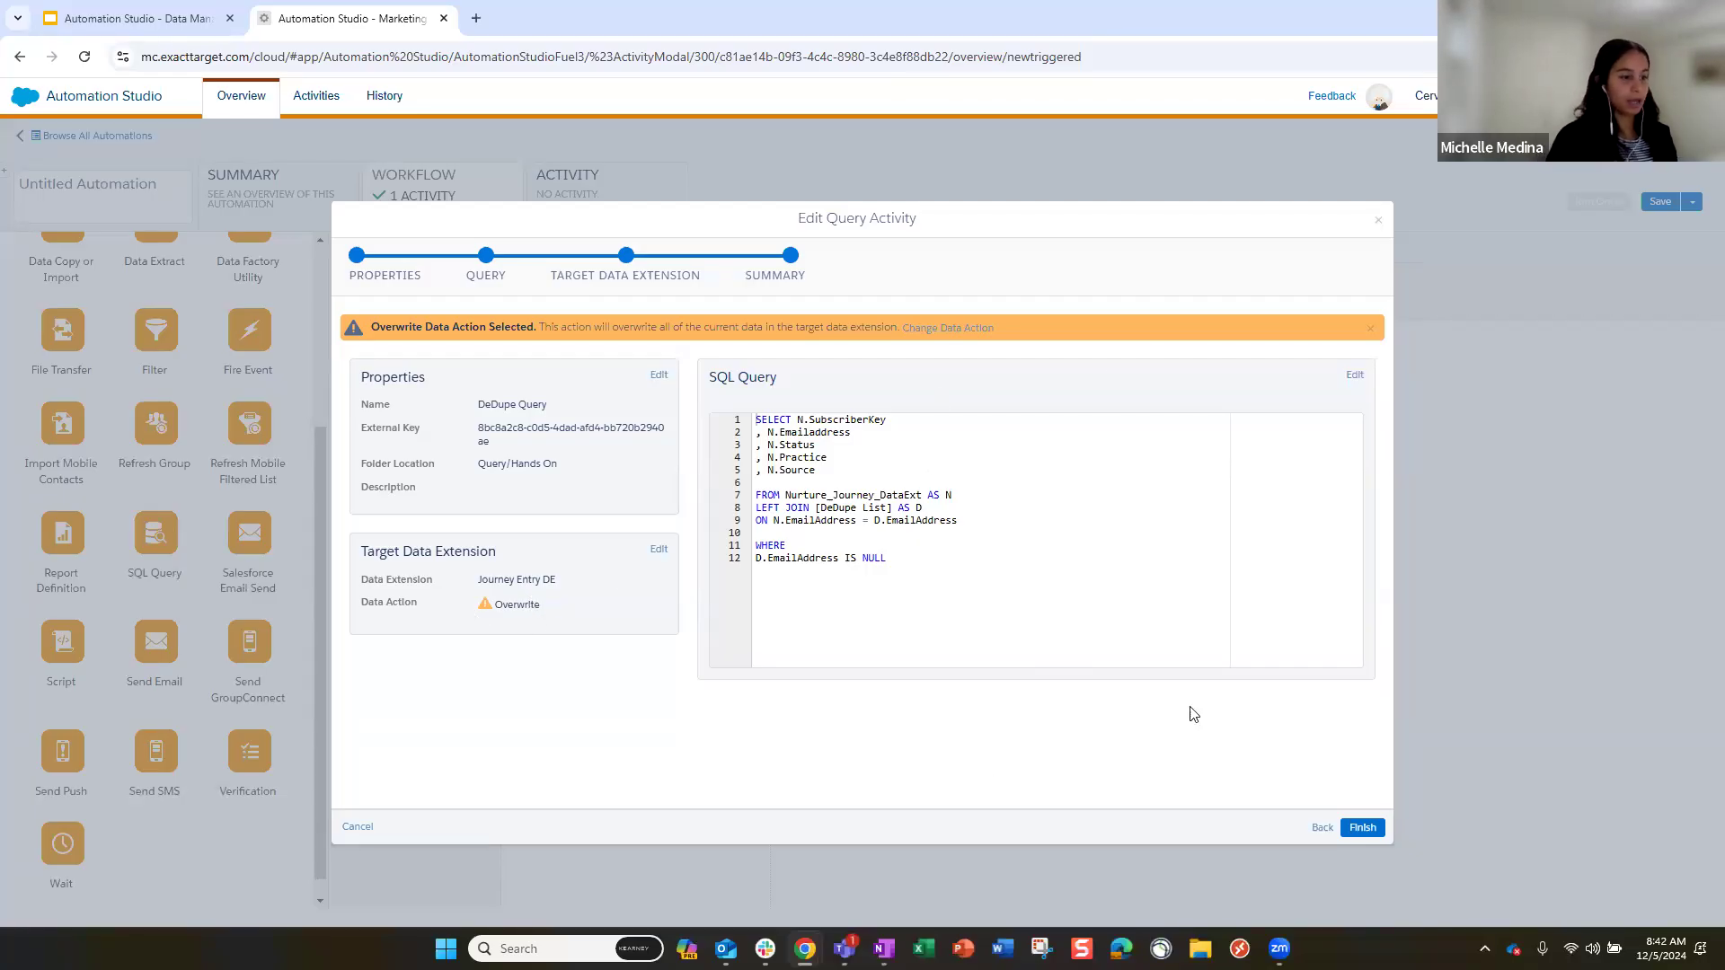
Go back to the SQL code, validate its syntax, and proceed to the target data extension stage
left_click(1322, 829)
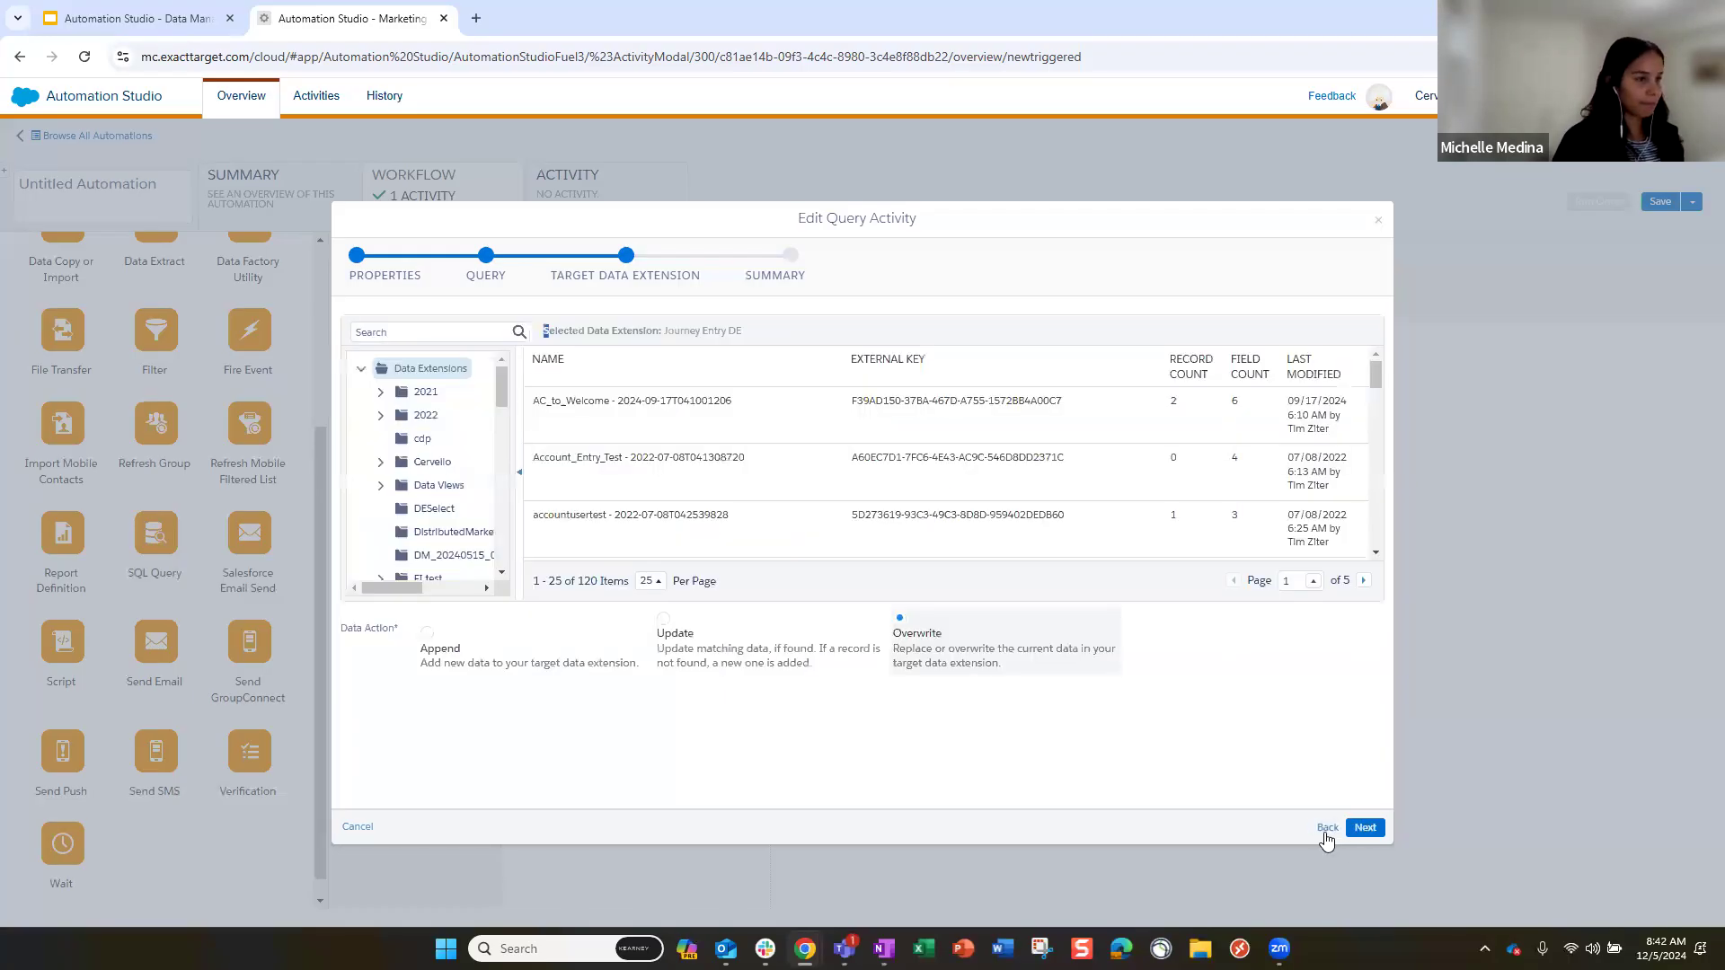
left_click(1326, 828)
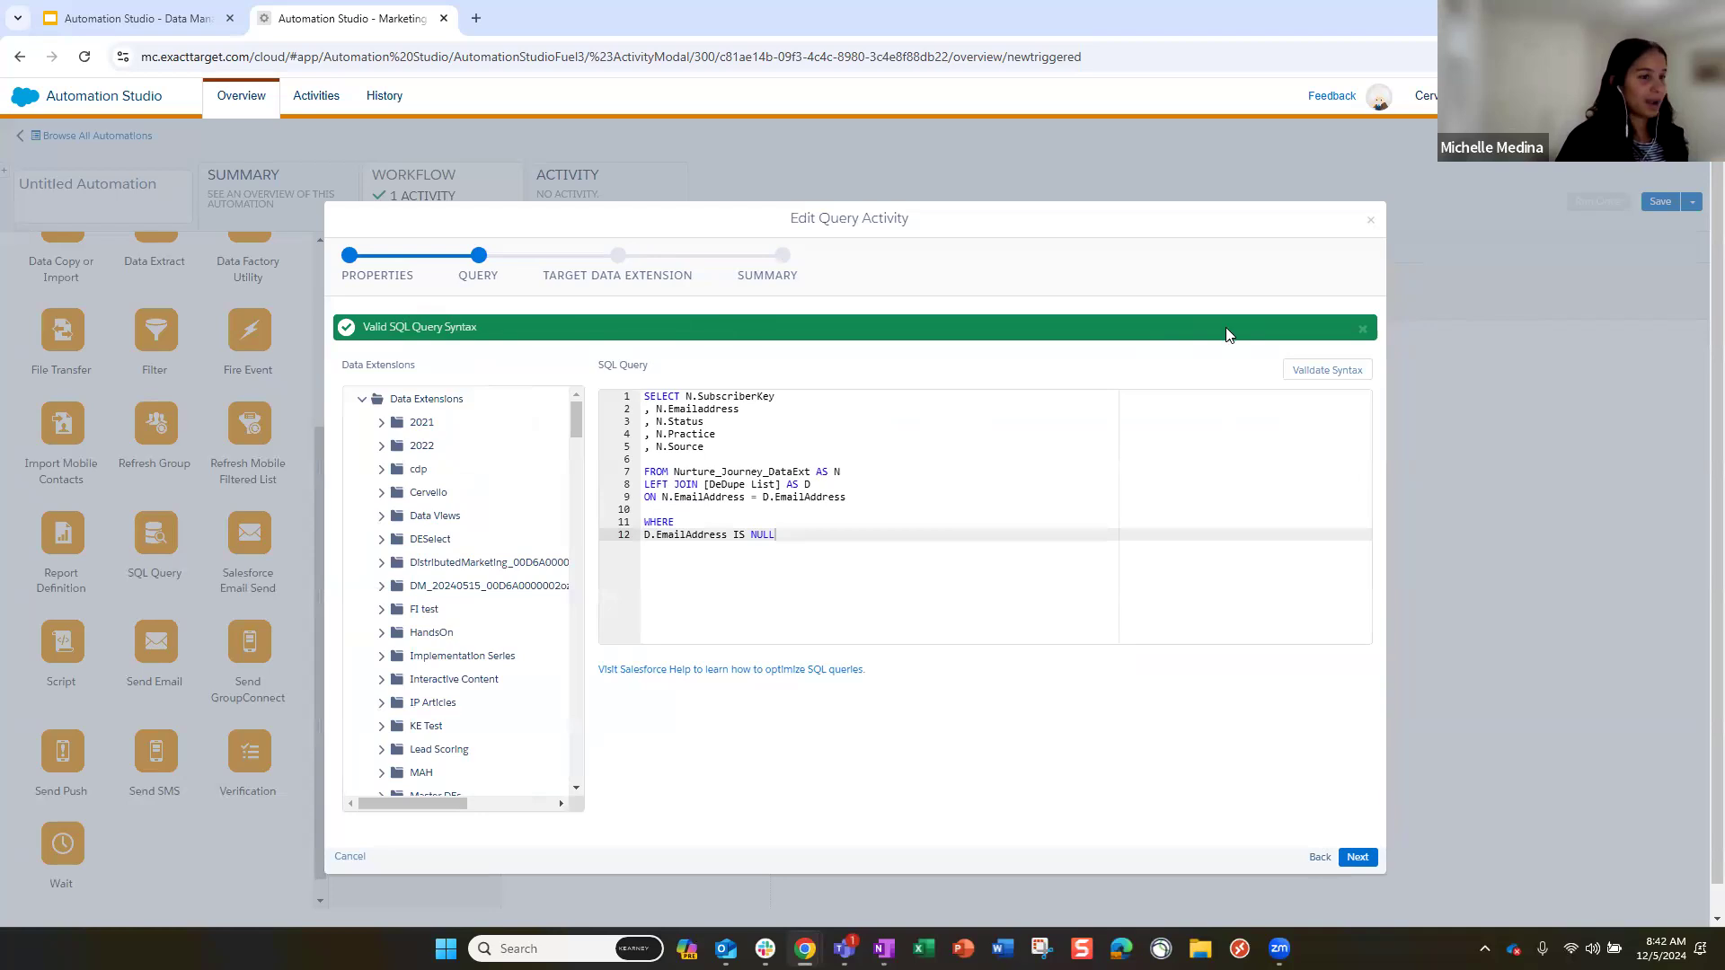
left_click(1361, 330)
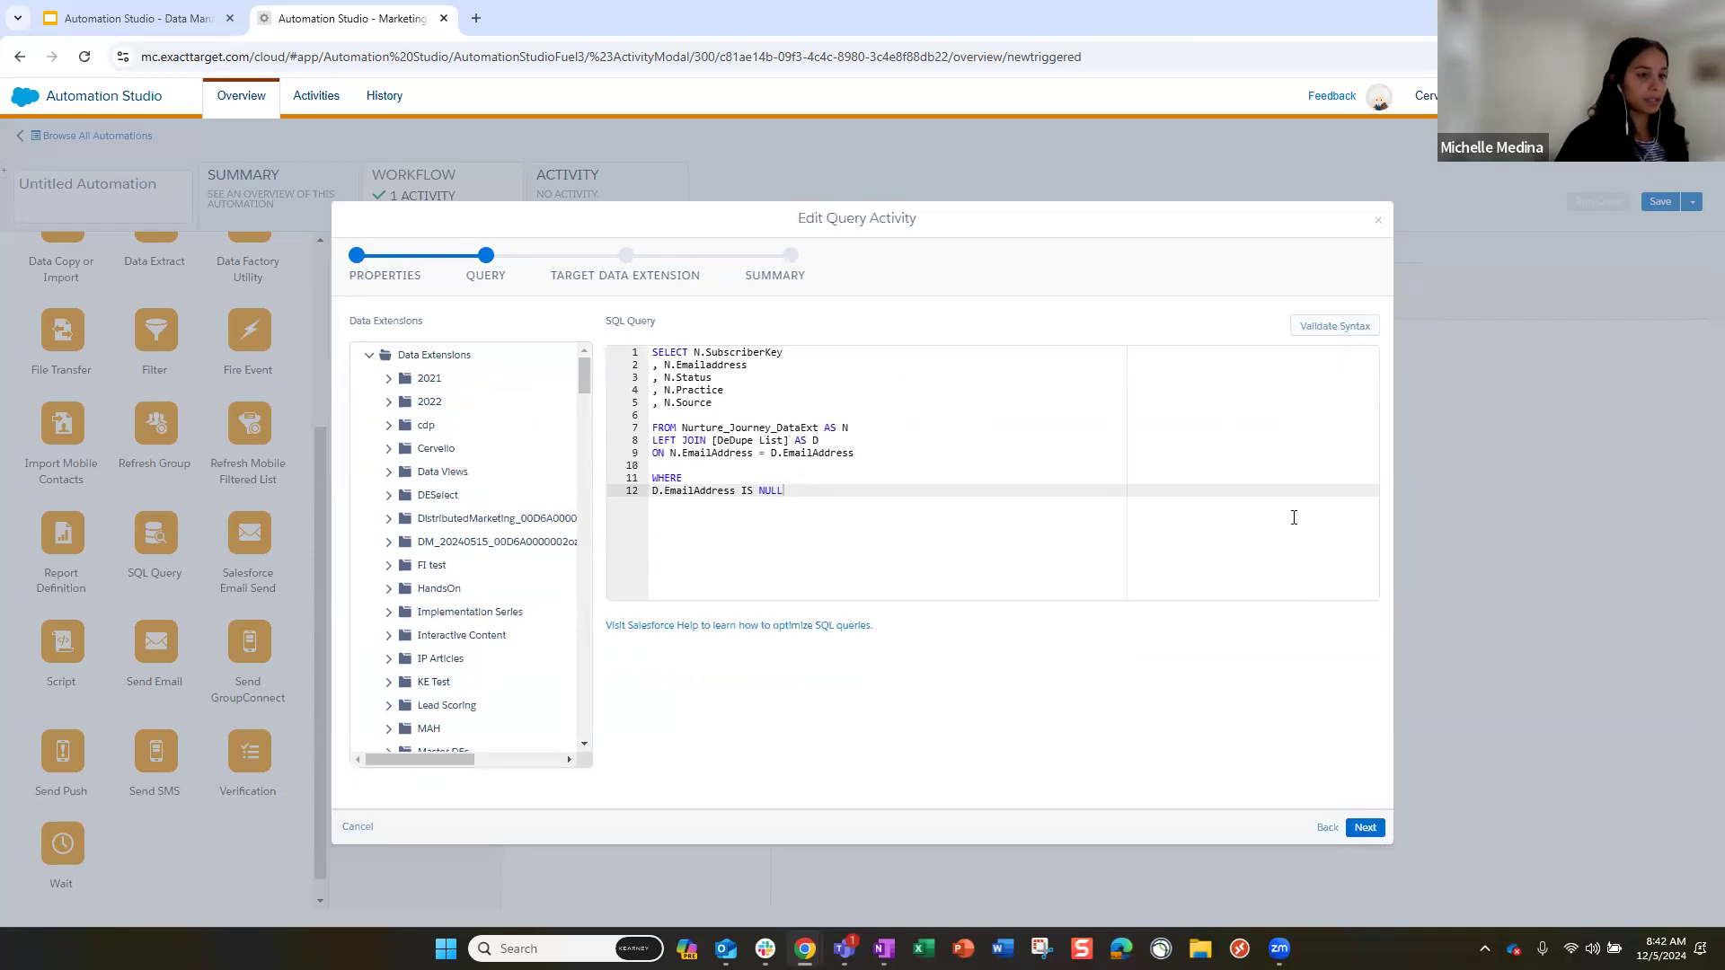
left_click(1314, 329)
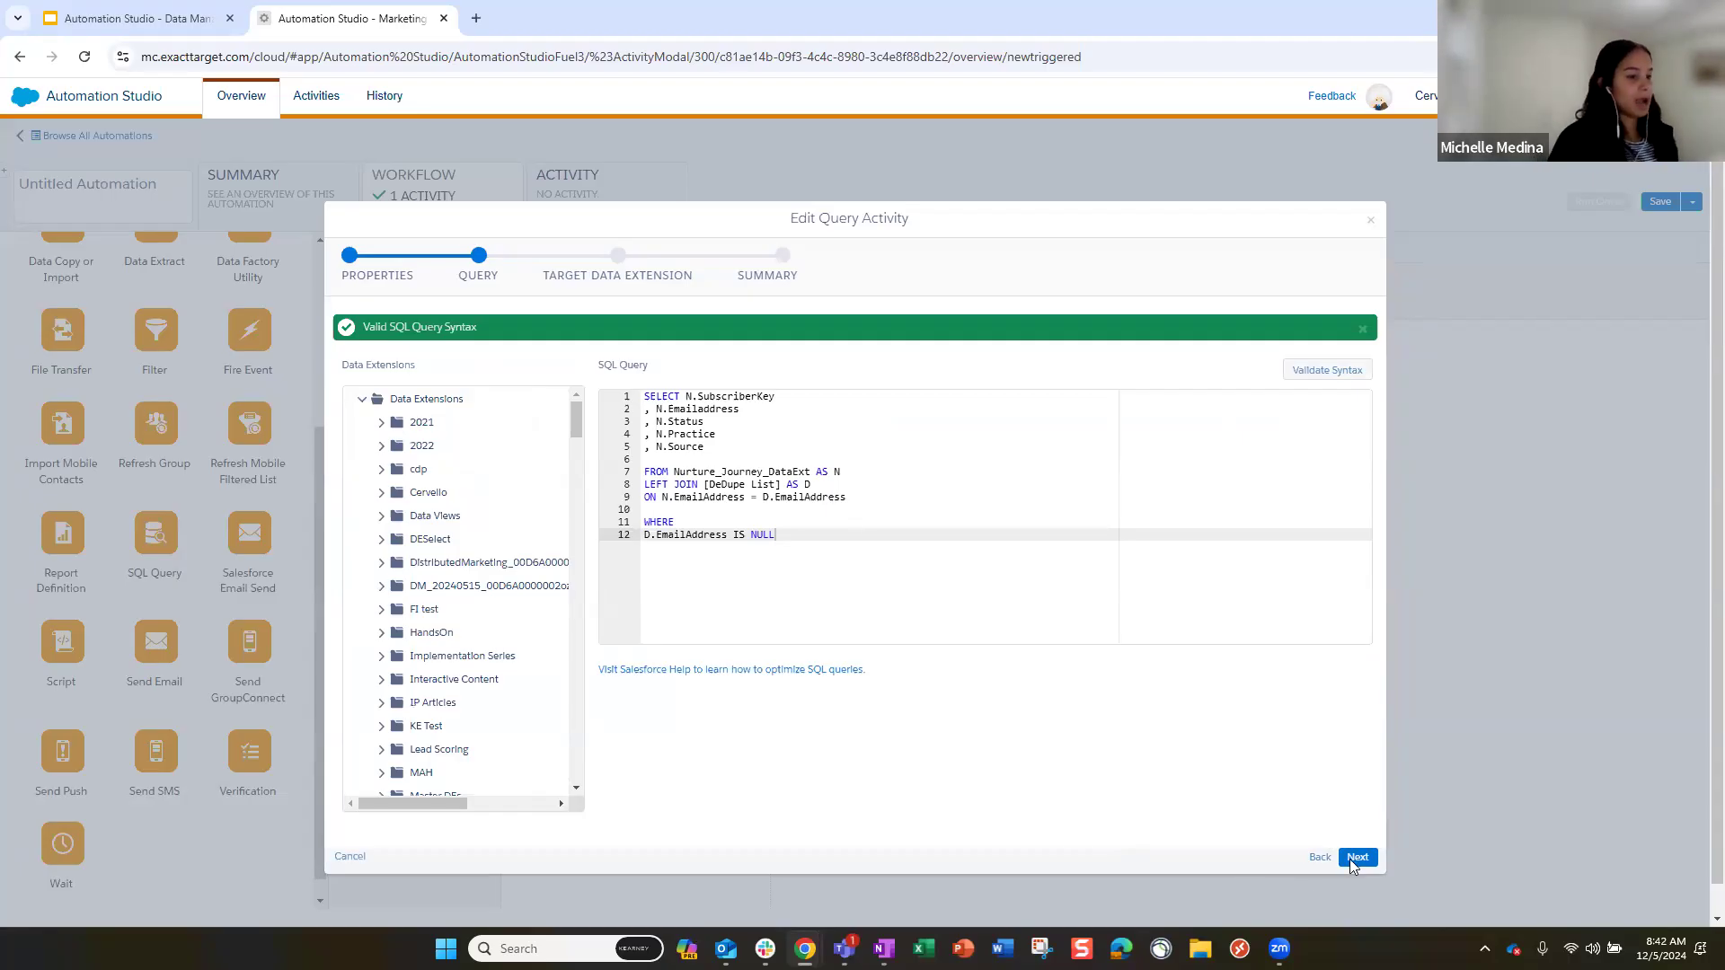
left_click(1375, 853)
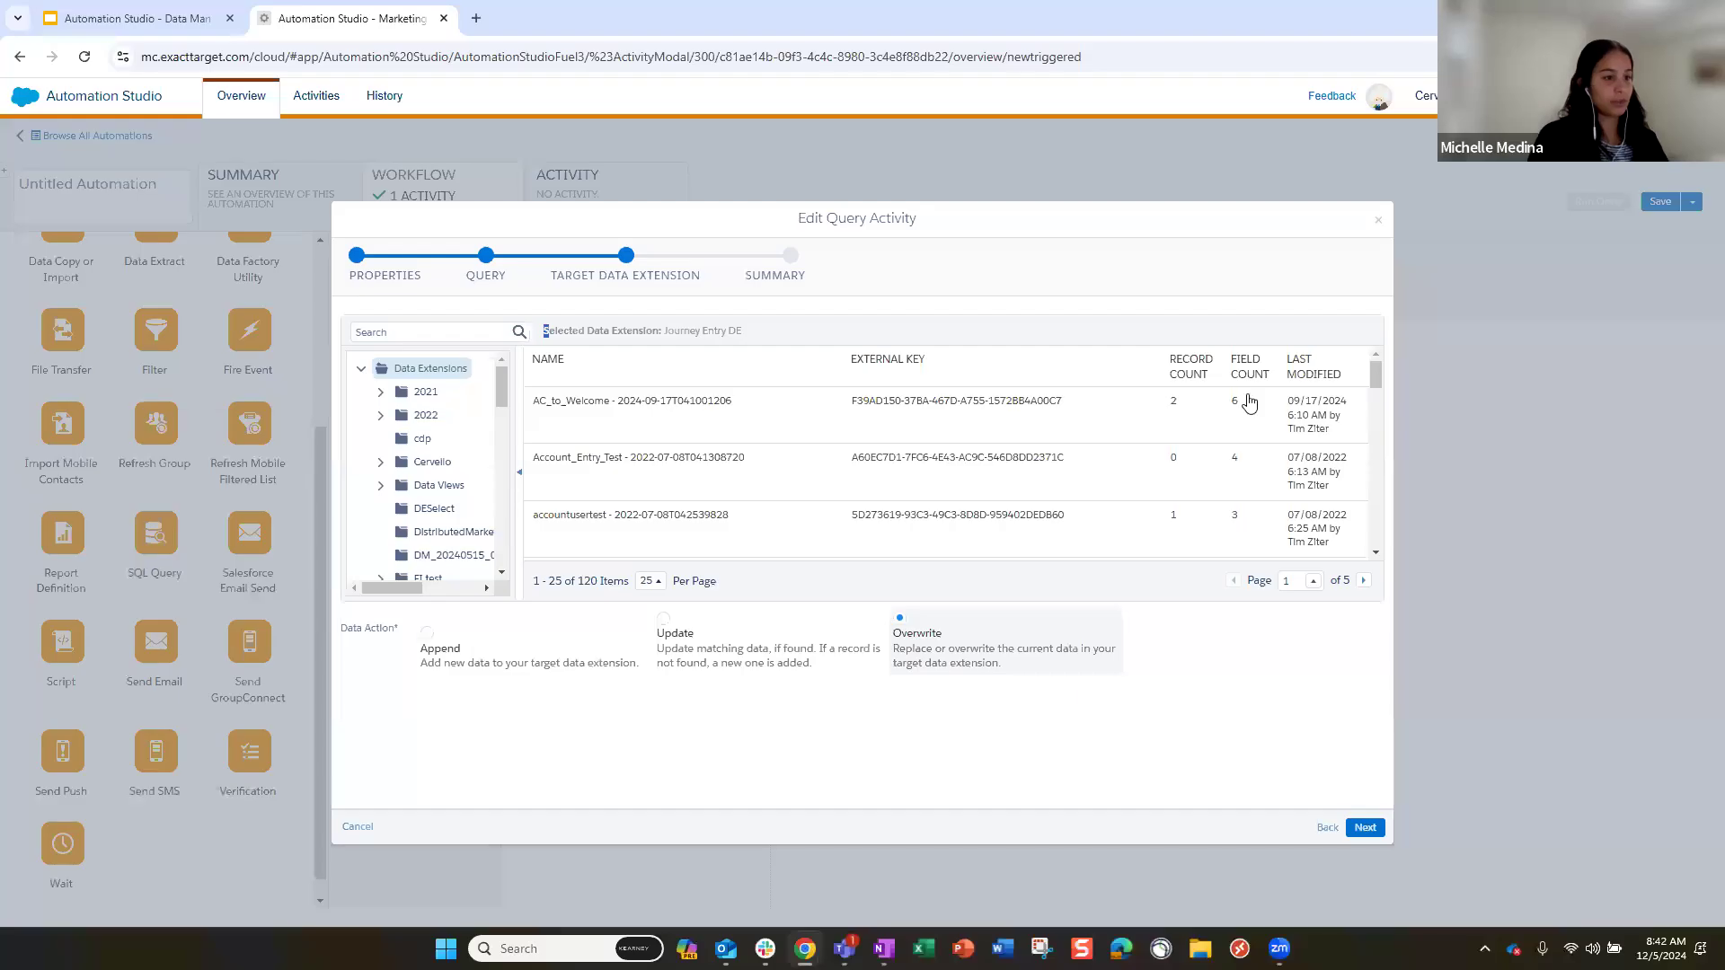
Finish editing the DeDupe Query activity and save the automation under the name Test
left_click(1366, 828)
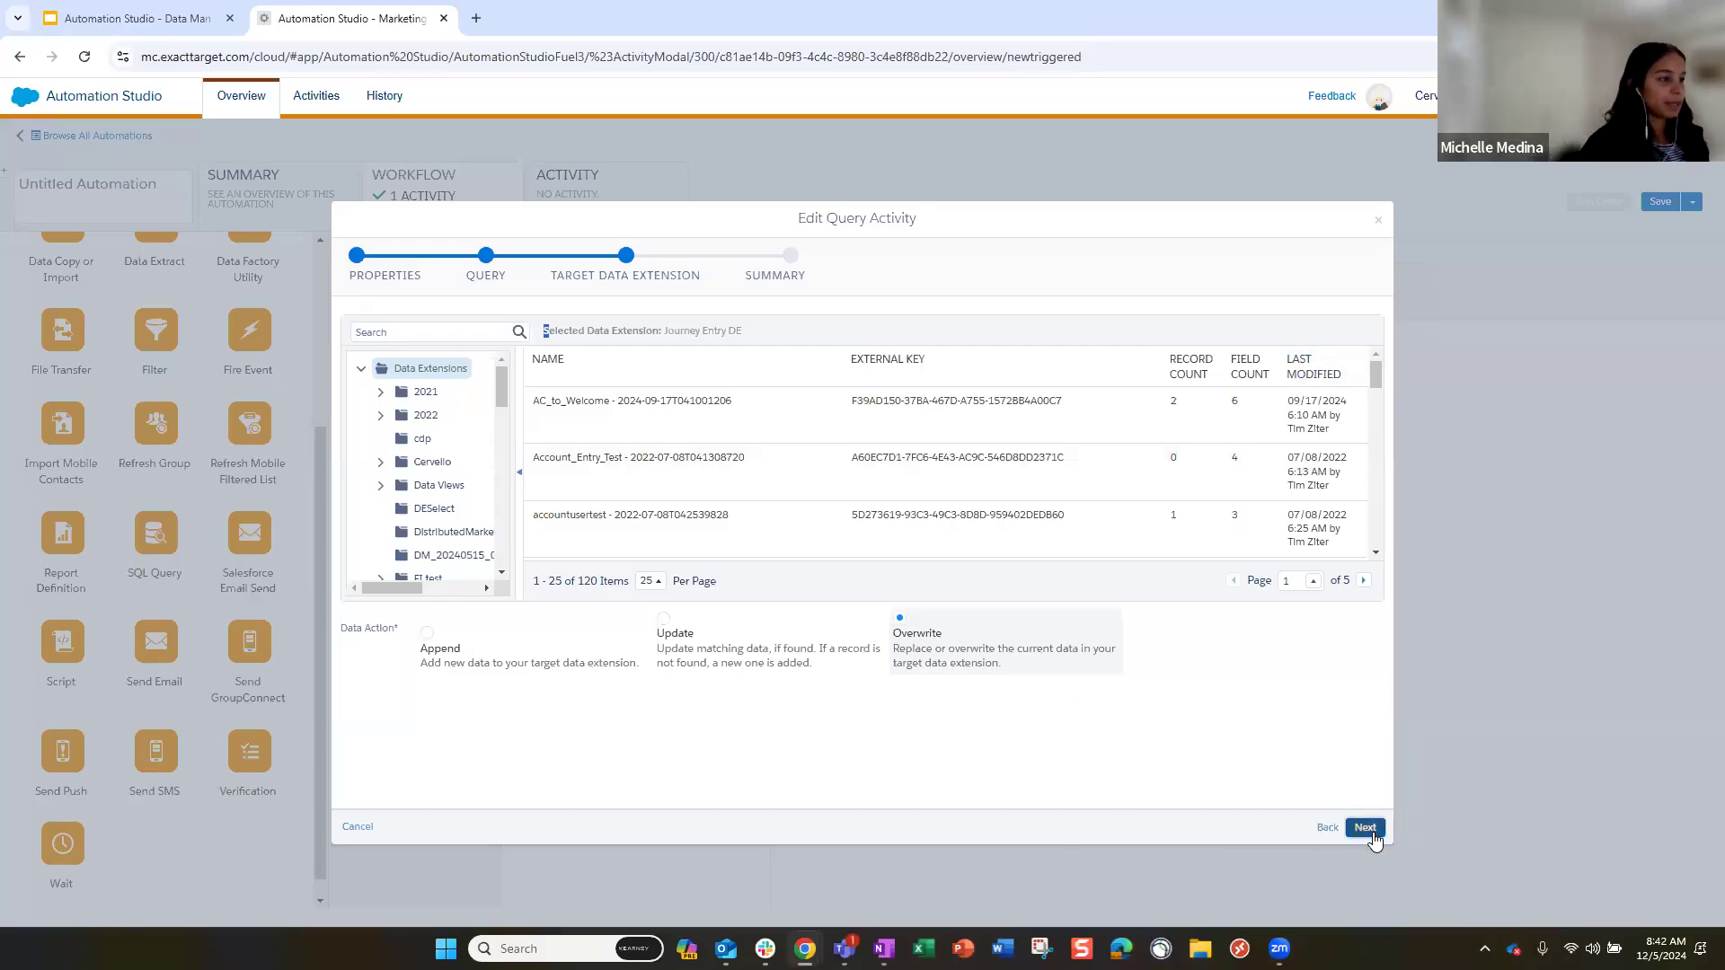
left_click(1373, 827)
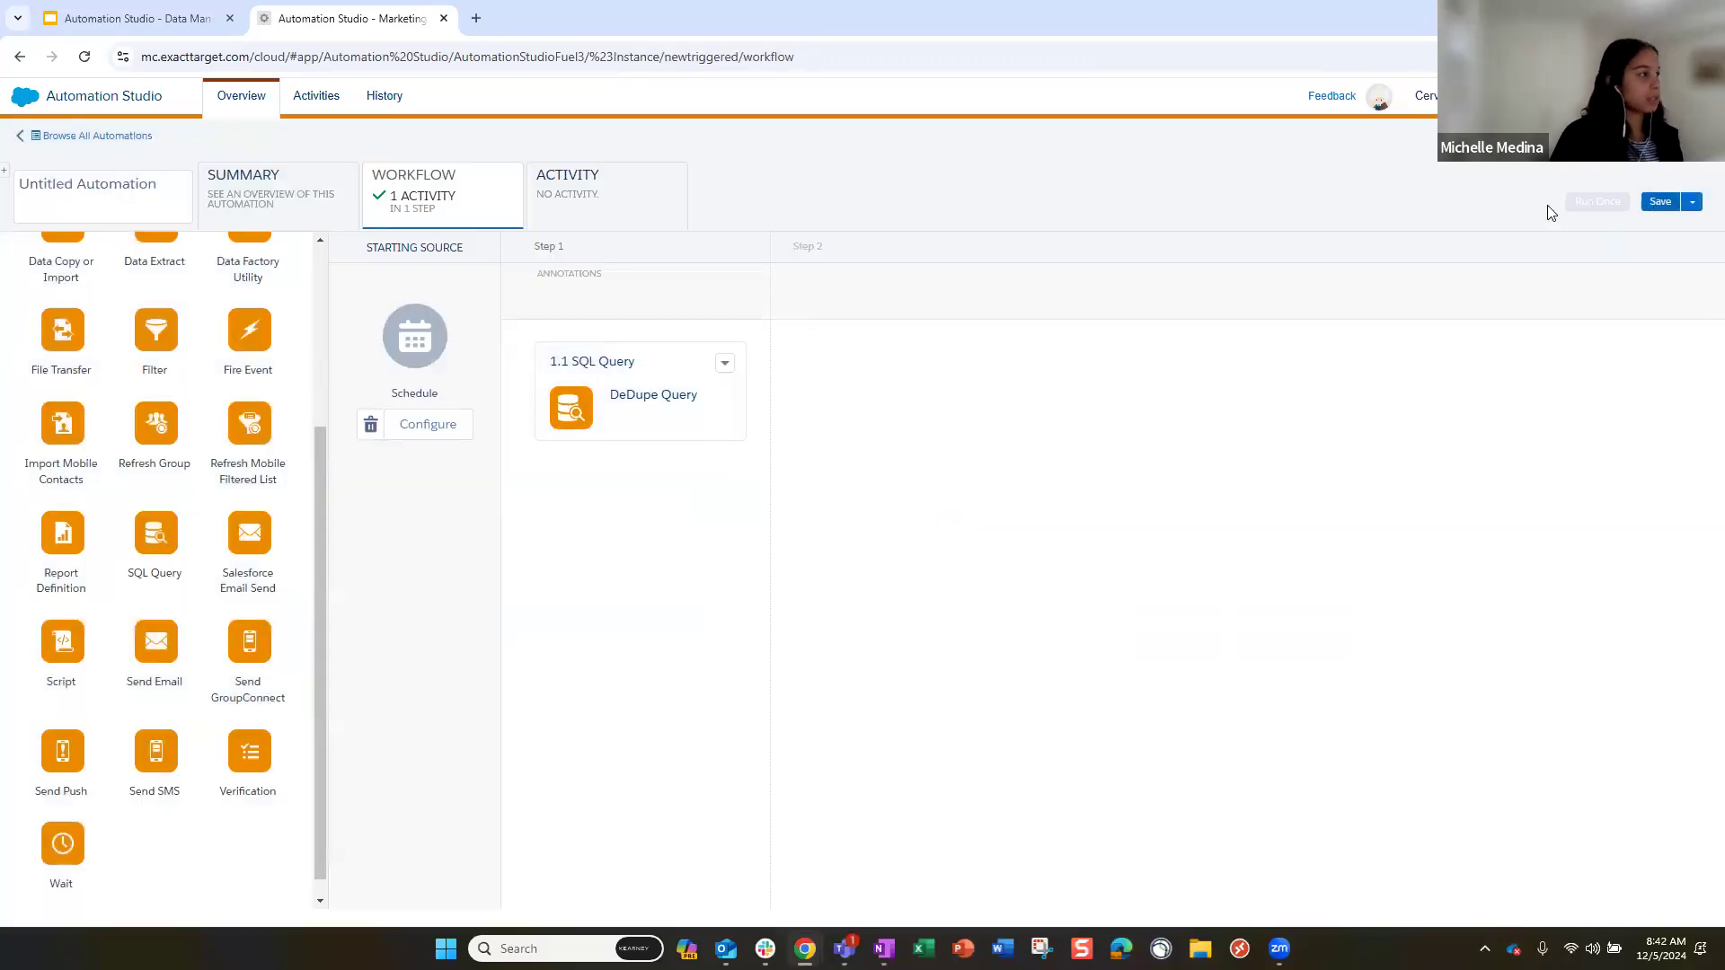
left_click(135, 208)
type("Test")
left_click(174, 233)
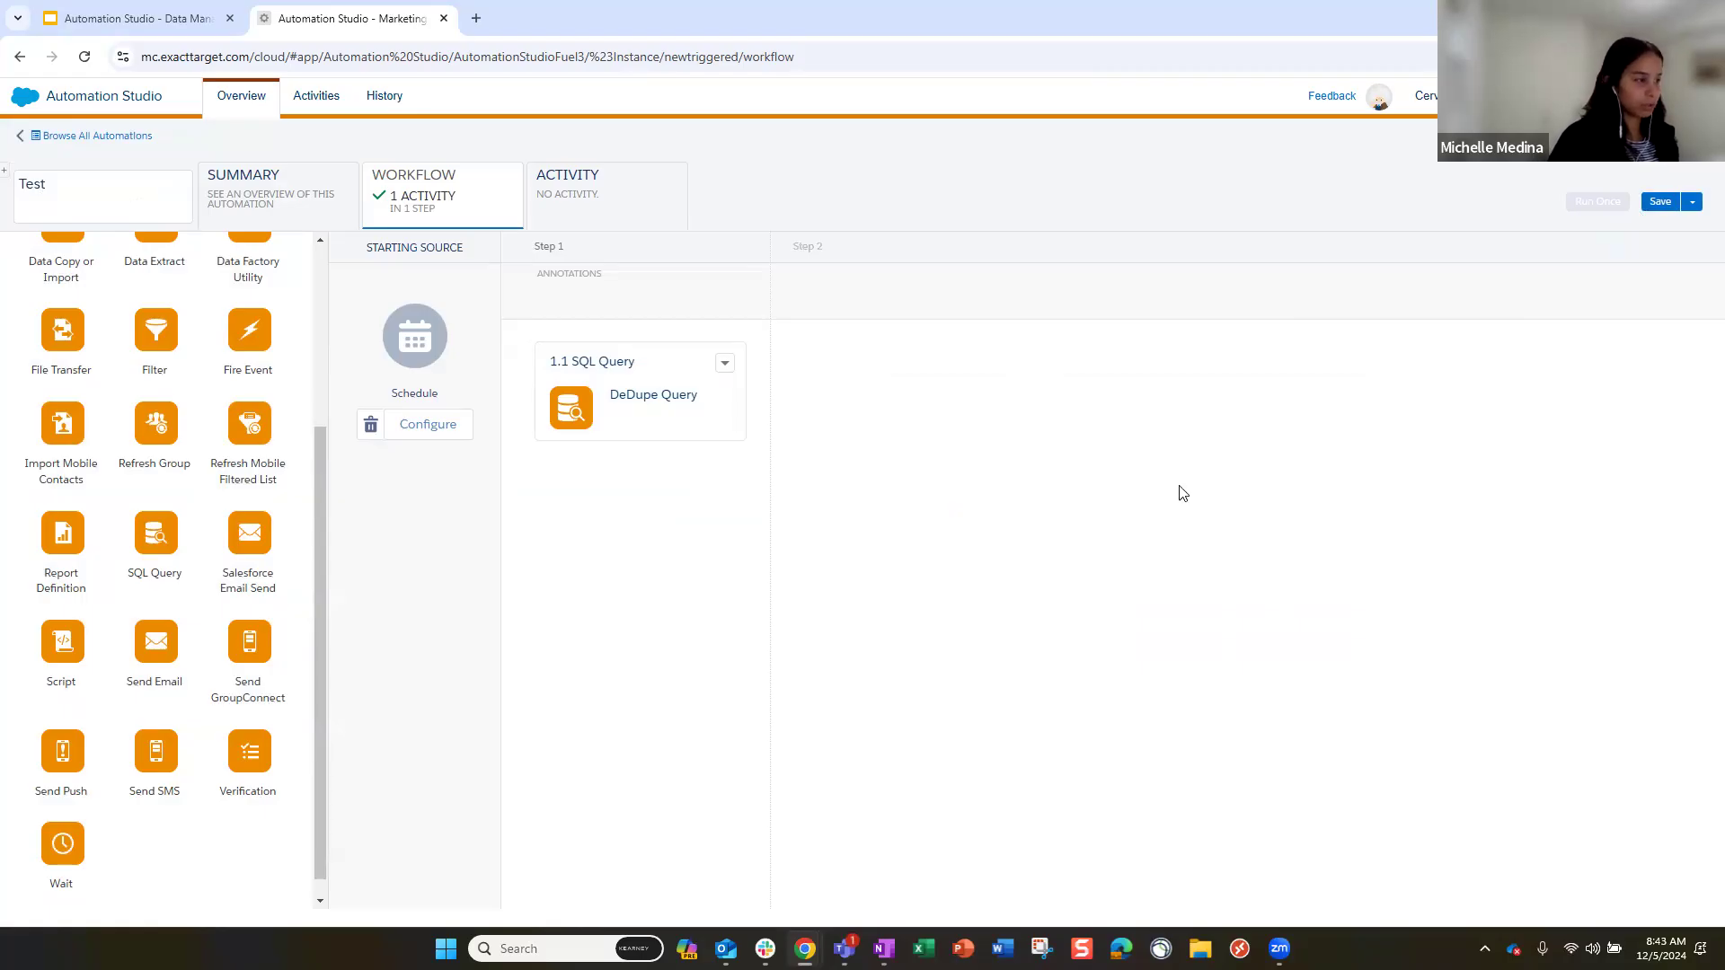
left_click(1664, 205)
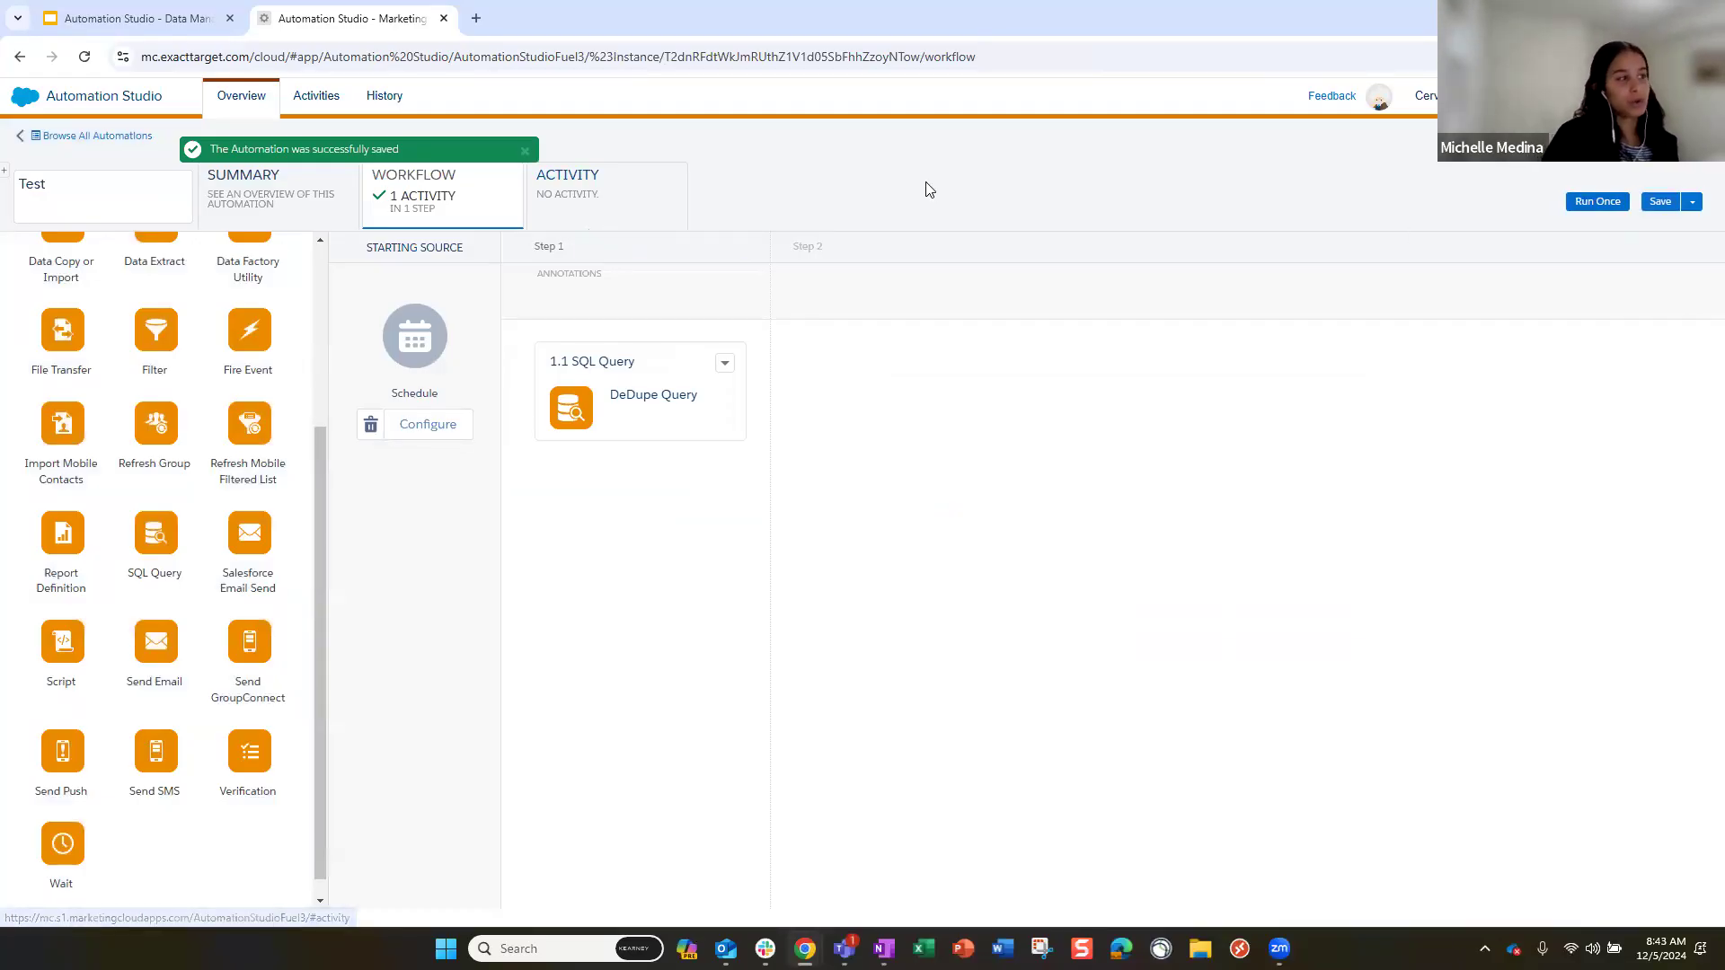
Run the Test automation once with its DeDupe Query activity included
left_click(666, 220)
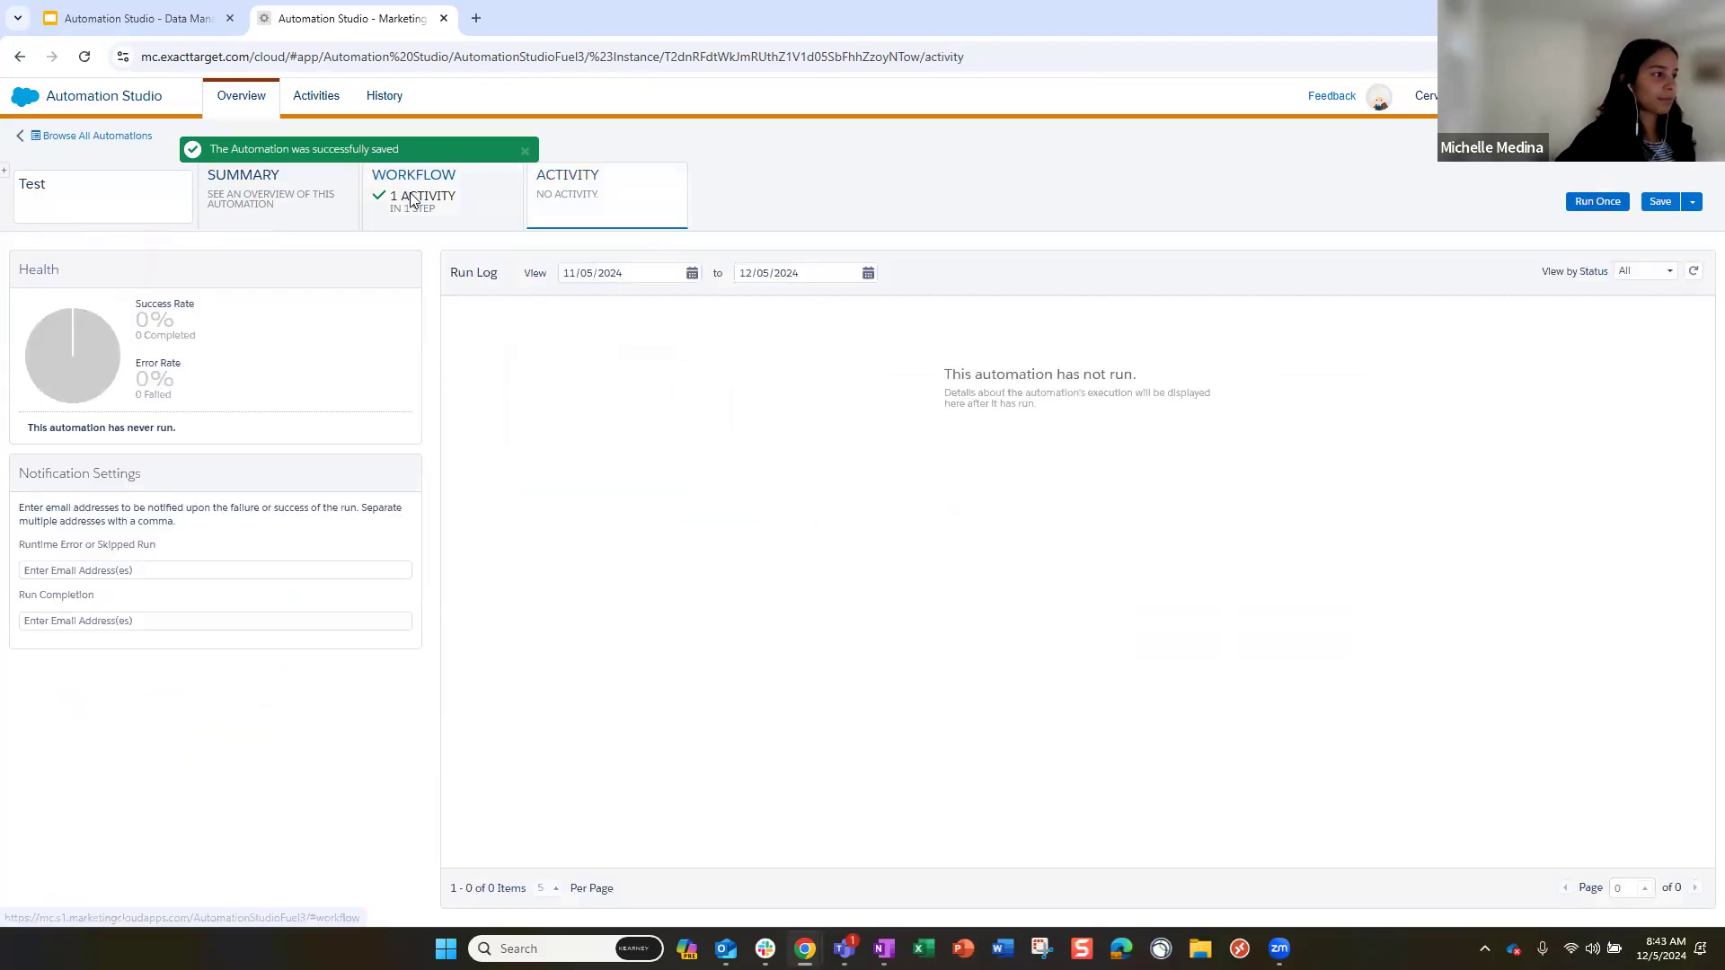
left_click(413, 200)
left_click(1584, 204)
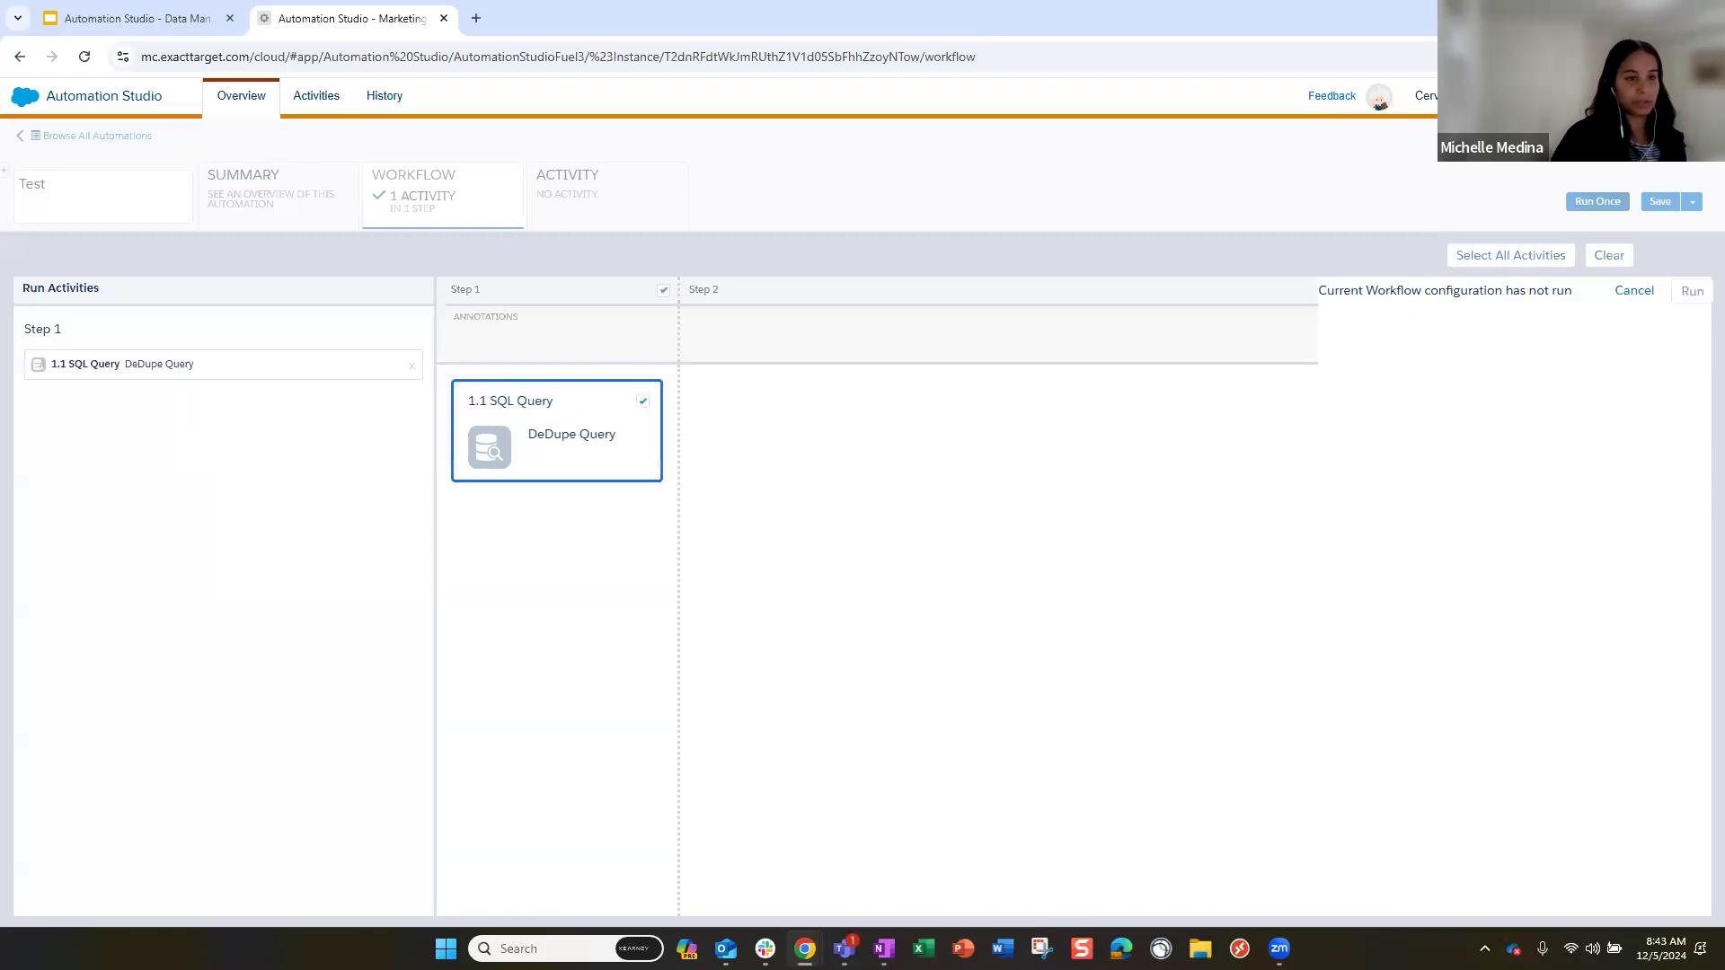
left_click(1680, 293)
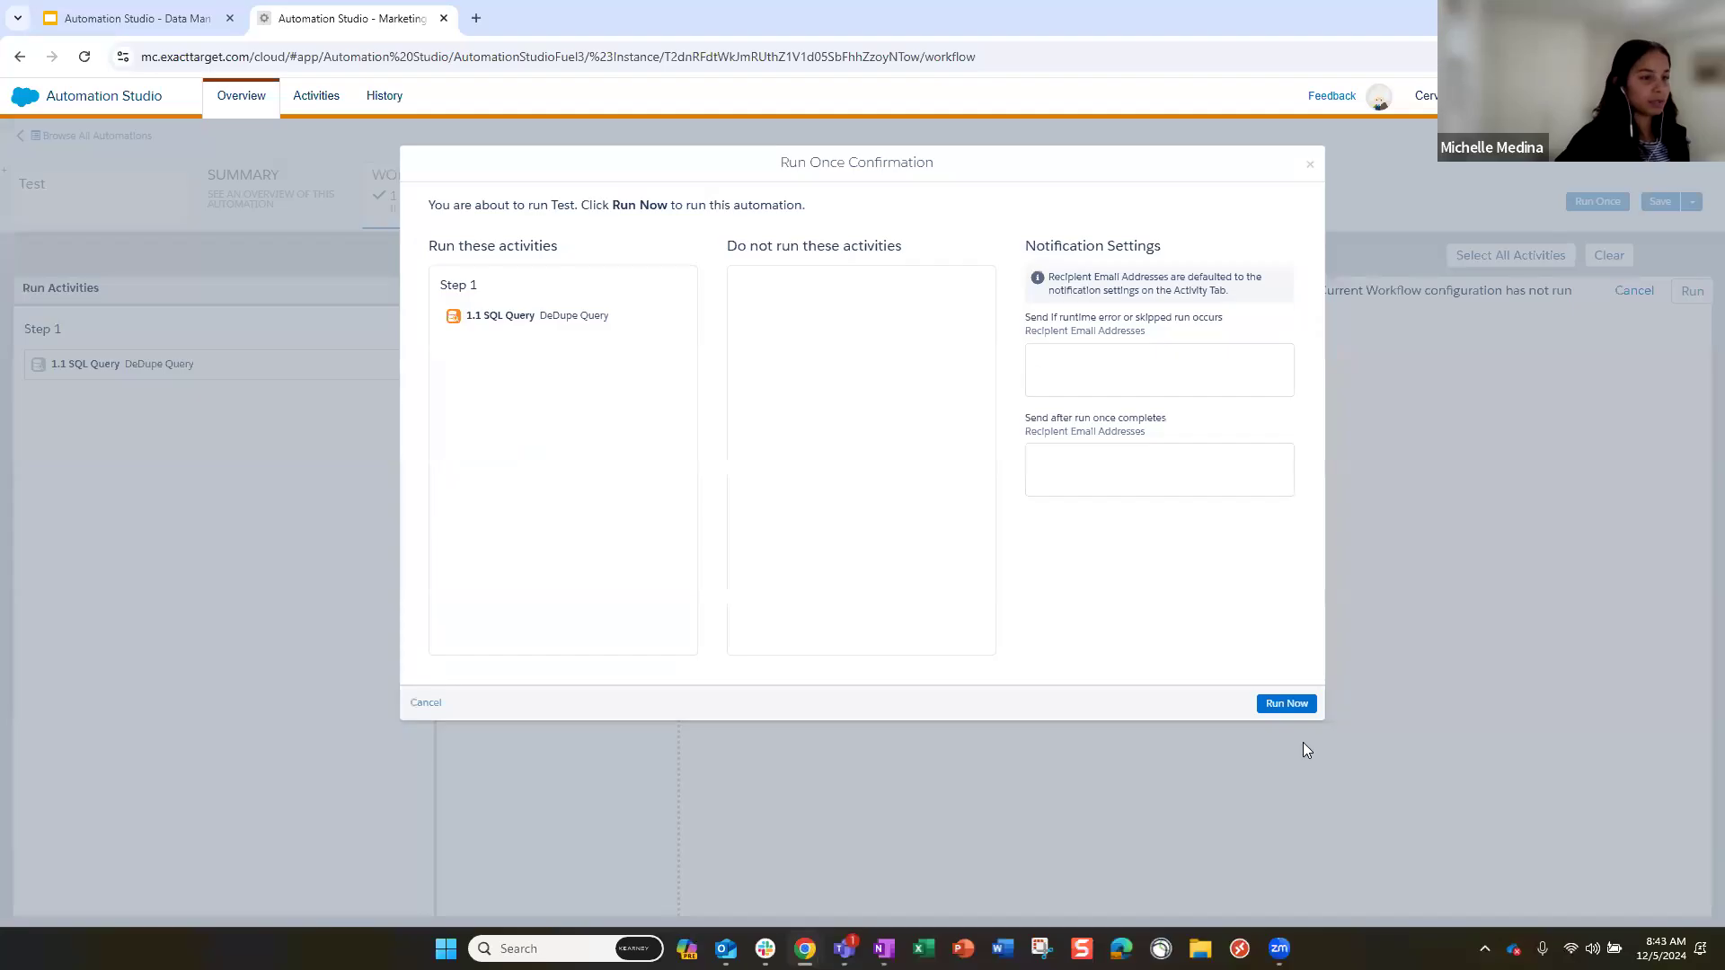
left_click(1287, 704)
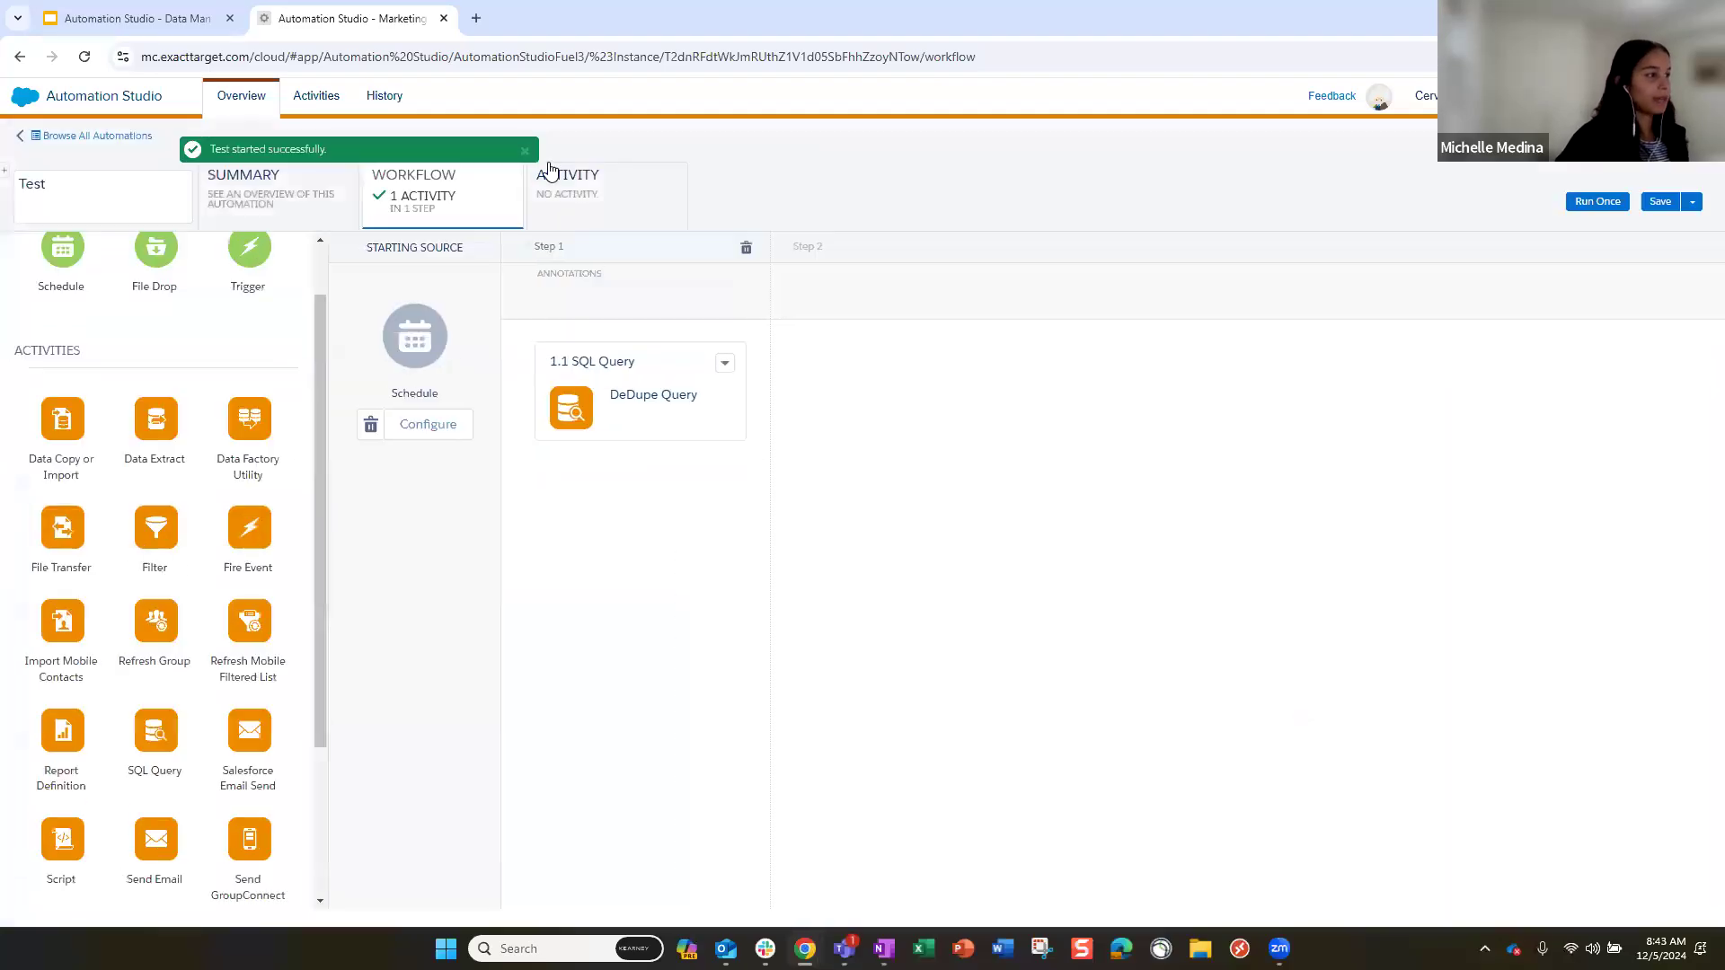
Check the run log of the Test automation, refreshing it for the latest run status
left_click(568, 180)
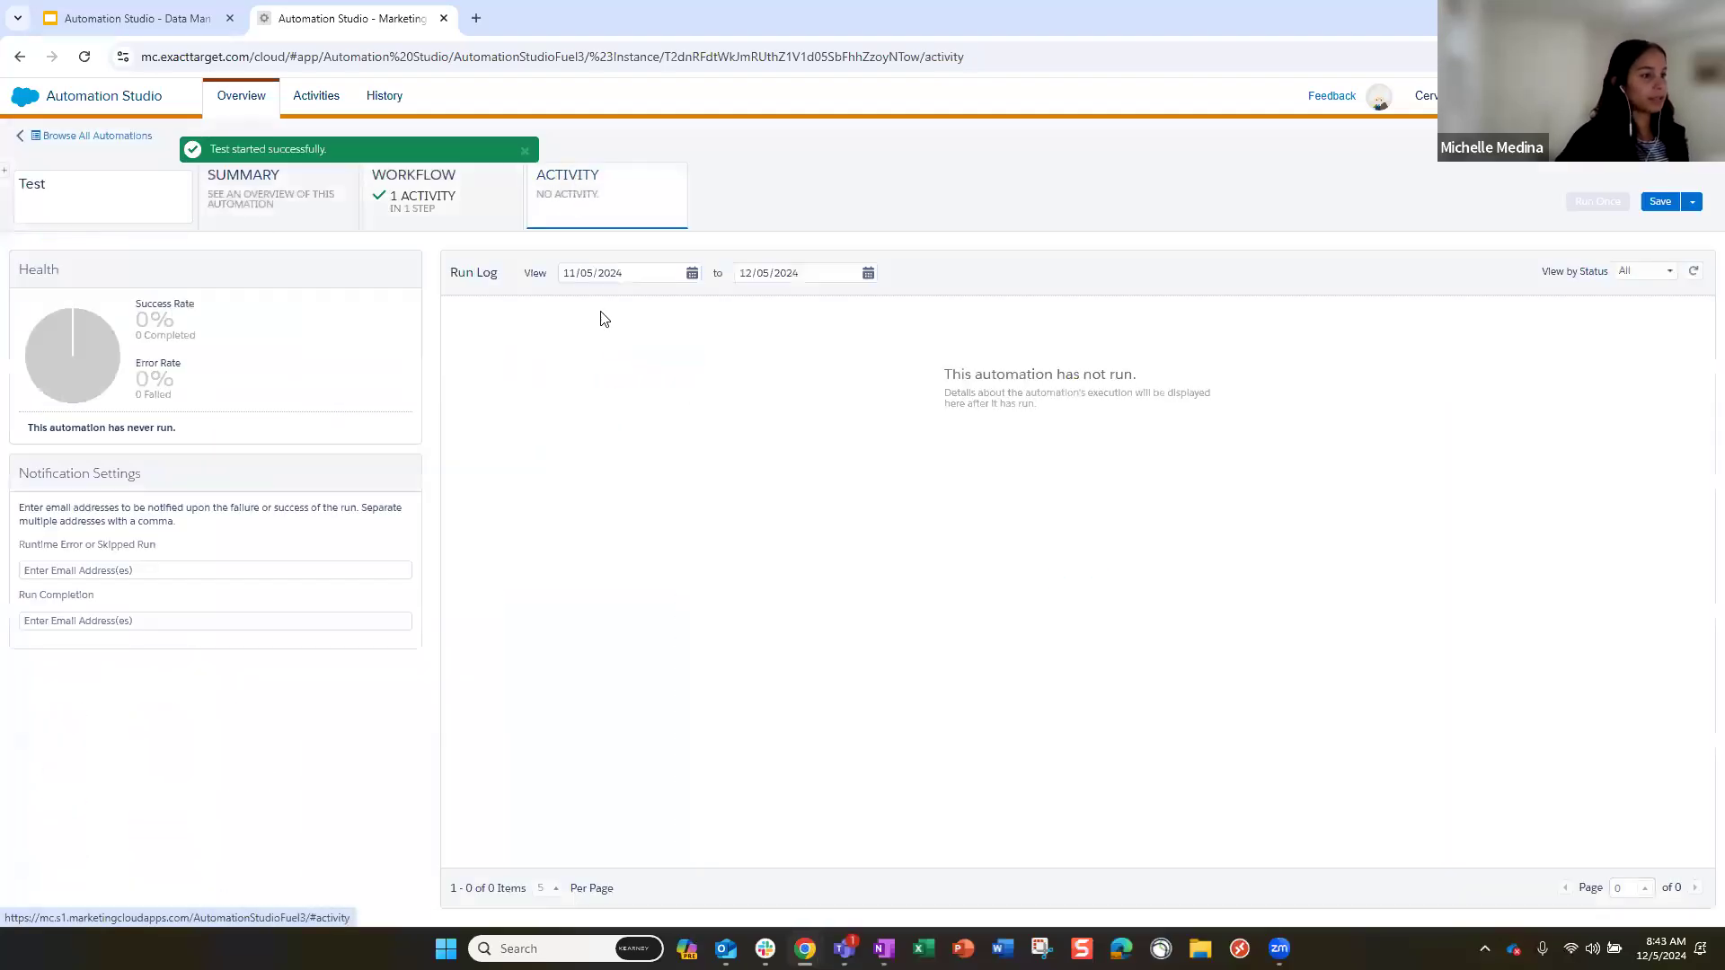
left_click(1695, 277)
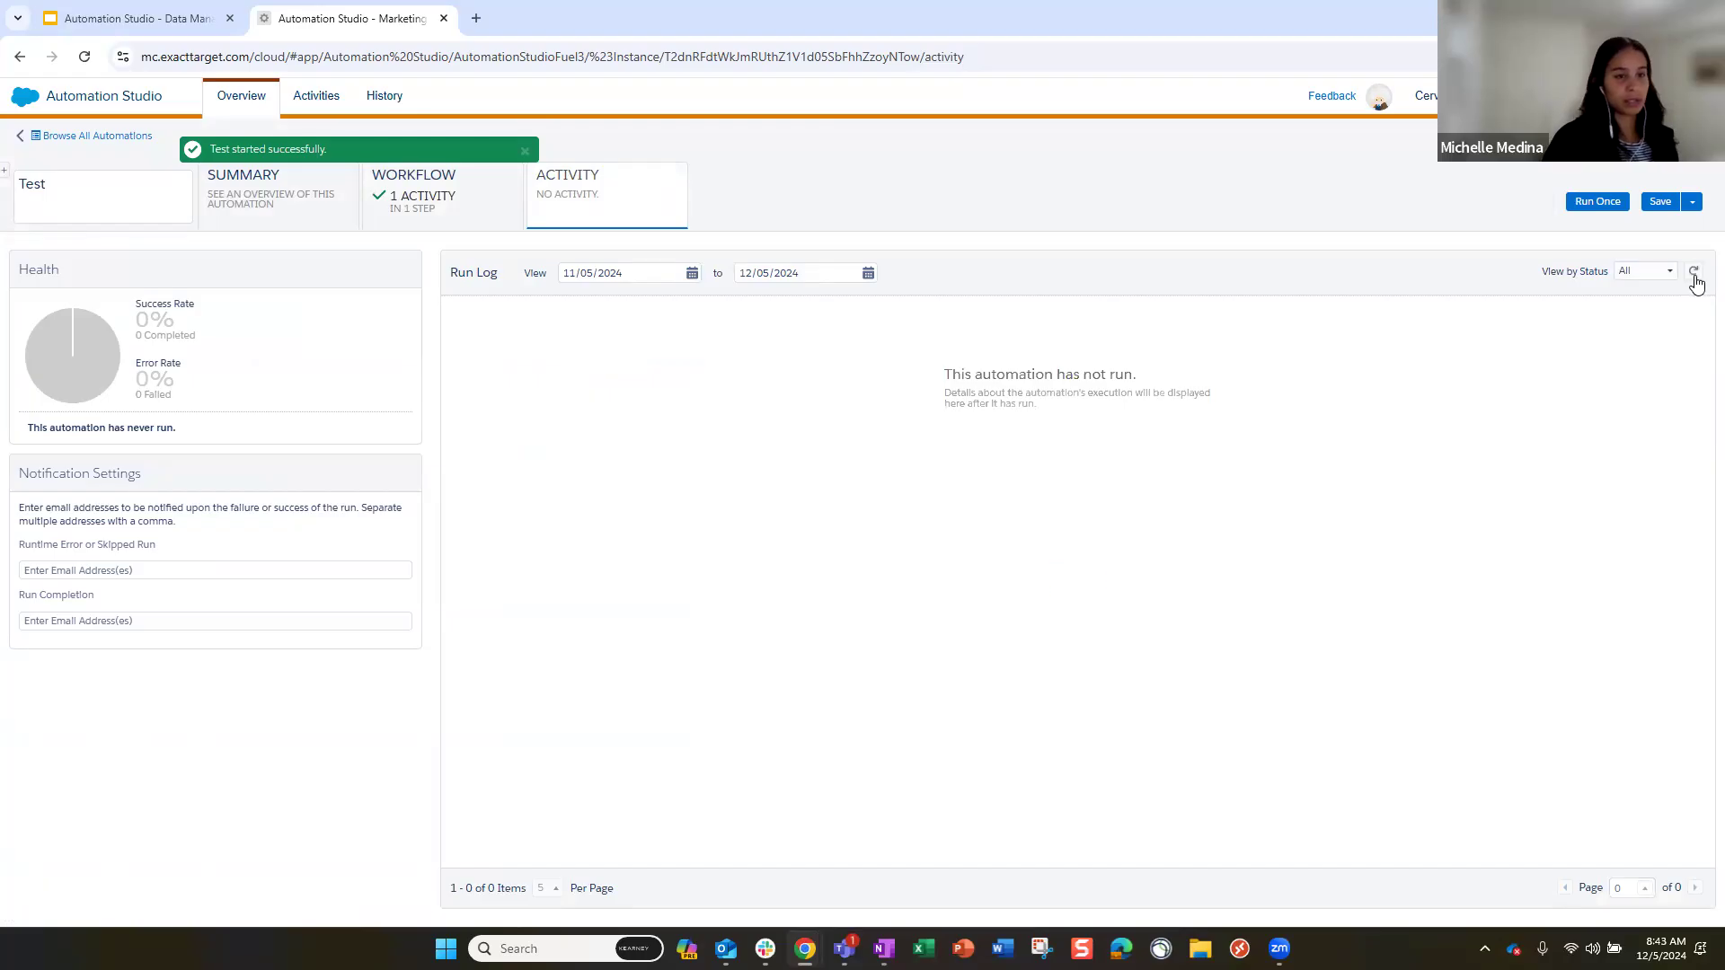
left_click(1695, 277)
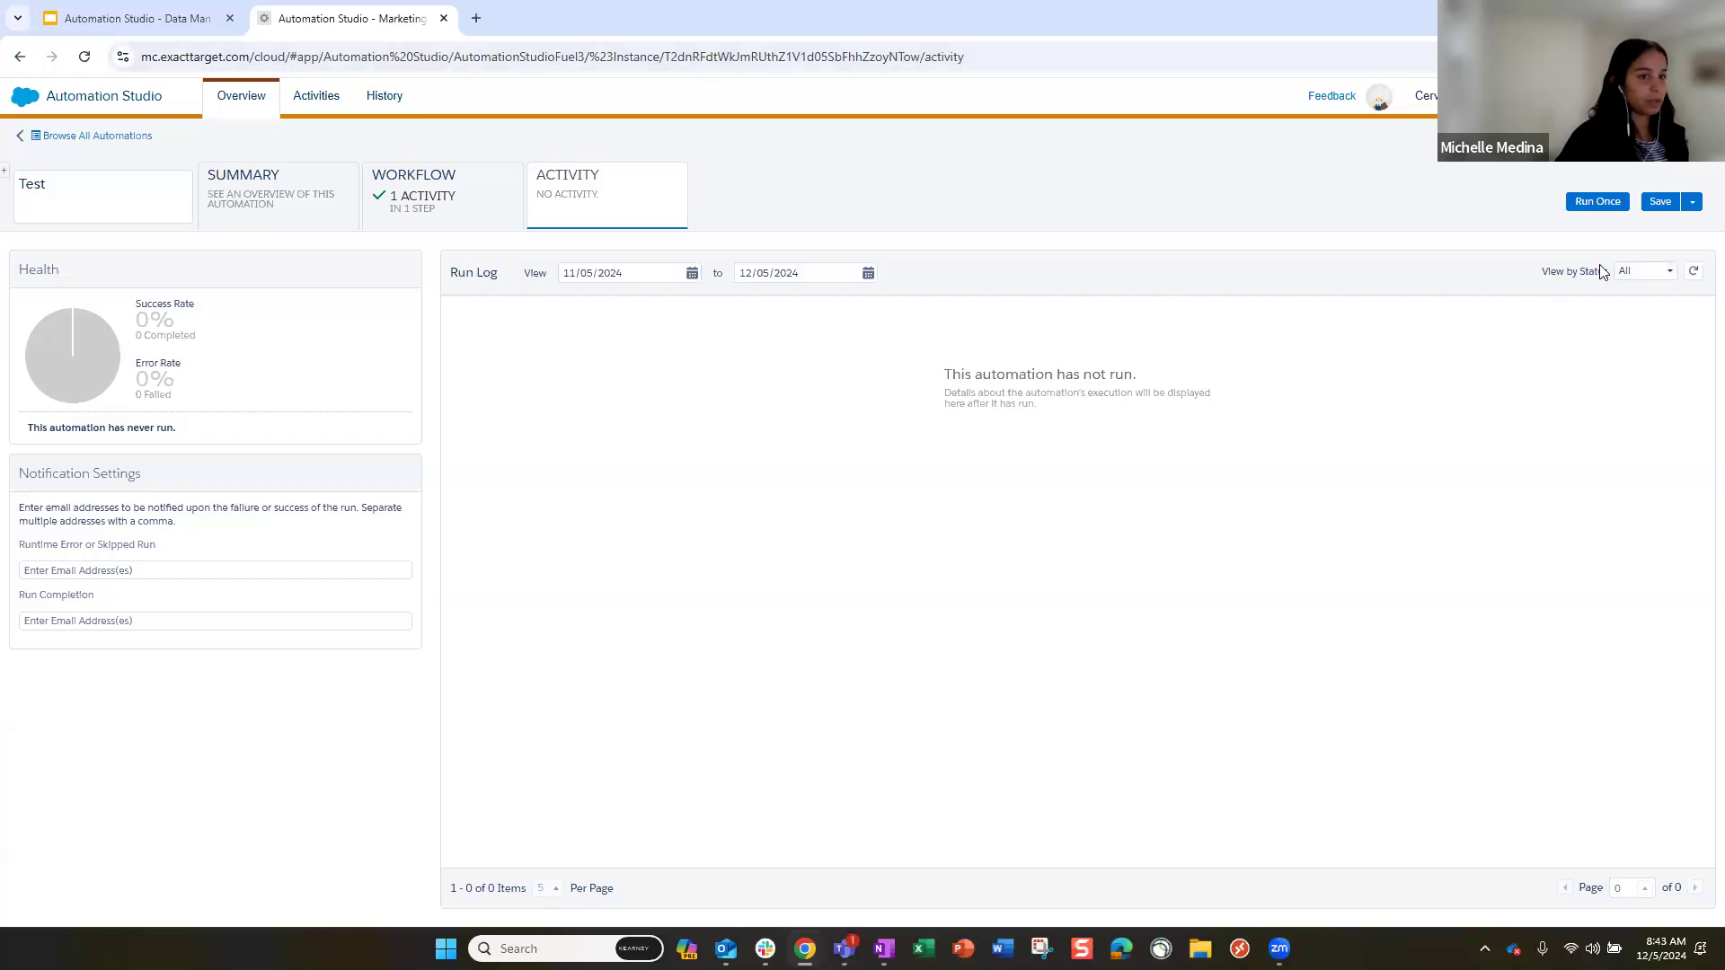
left_click(1693, 273)
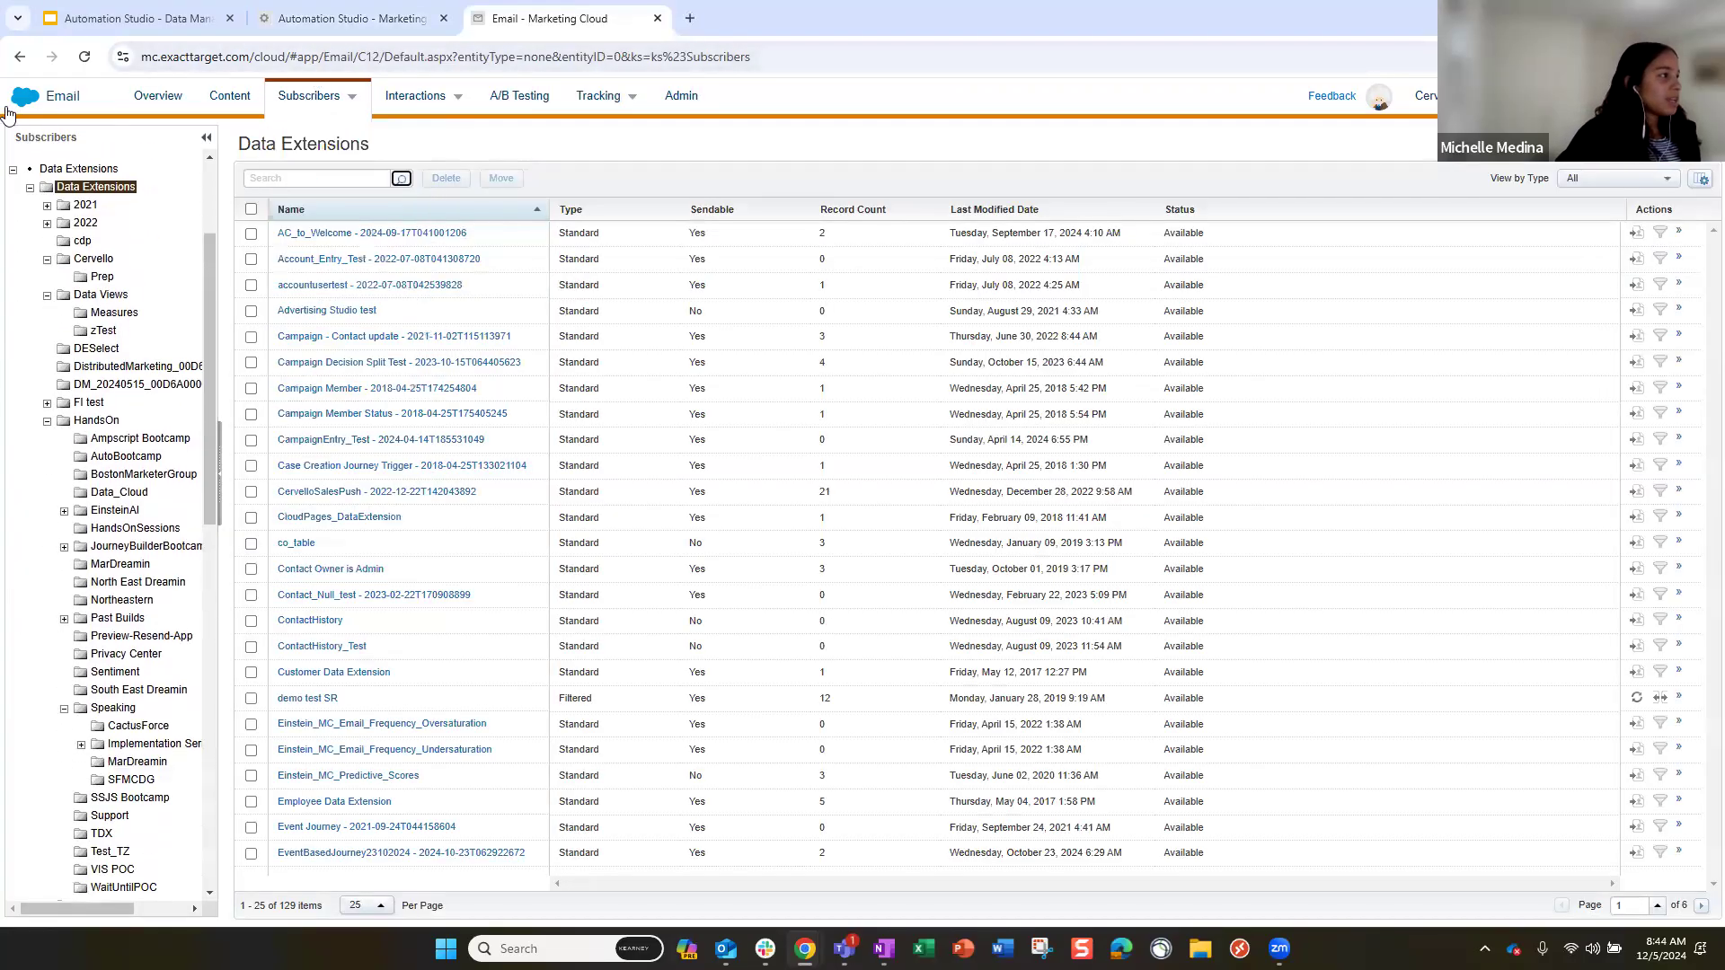
Open the list of data filters in Email Studio
mouse_move(45, 100)
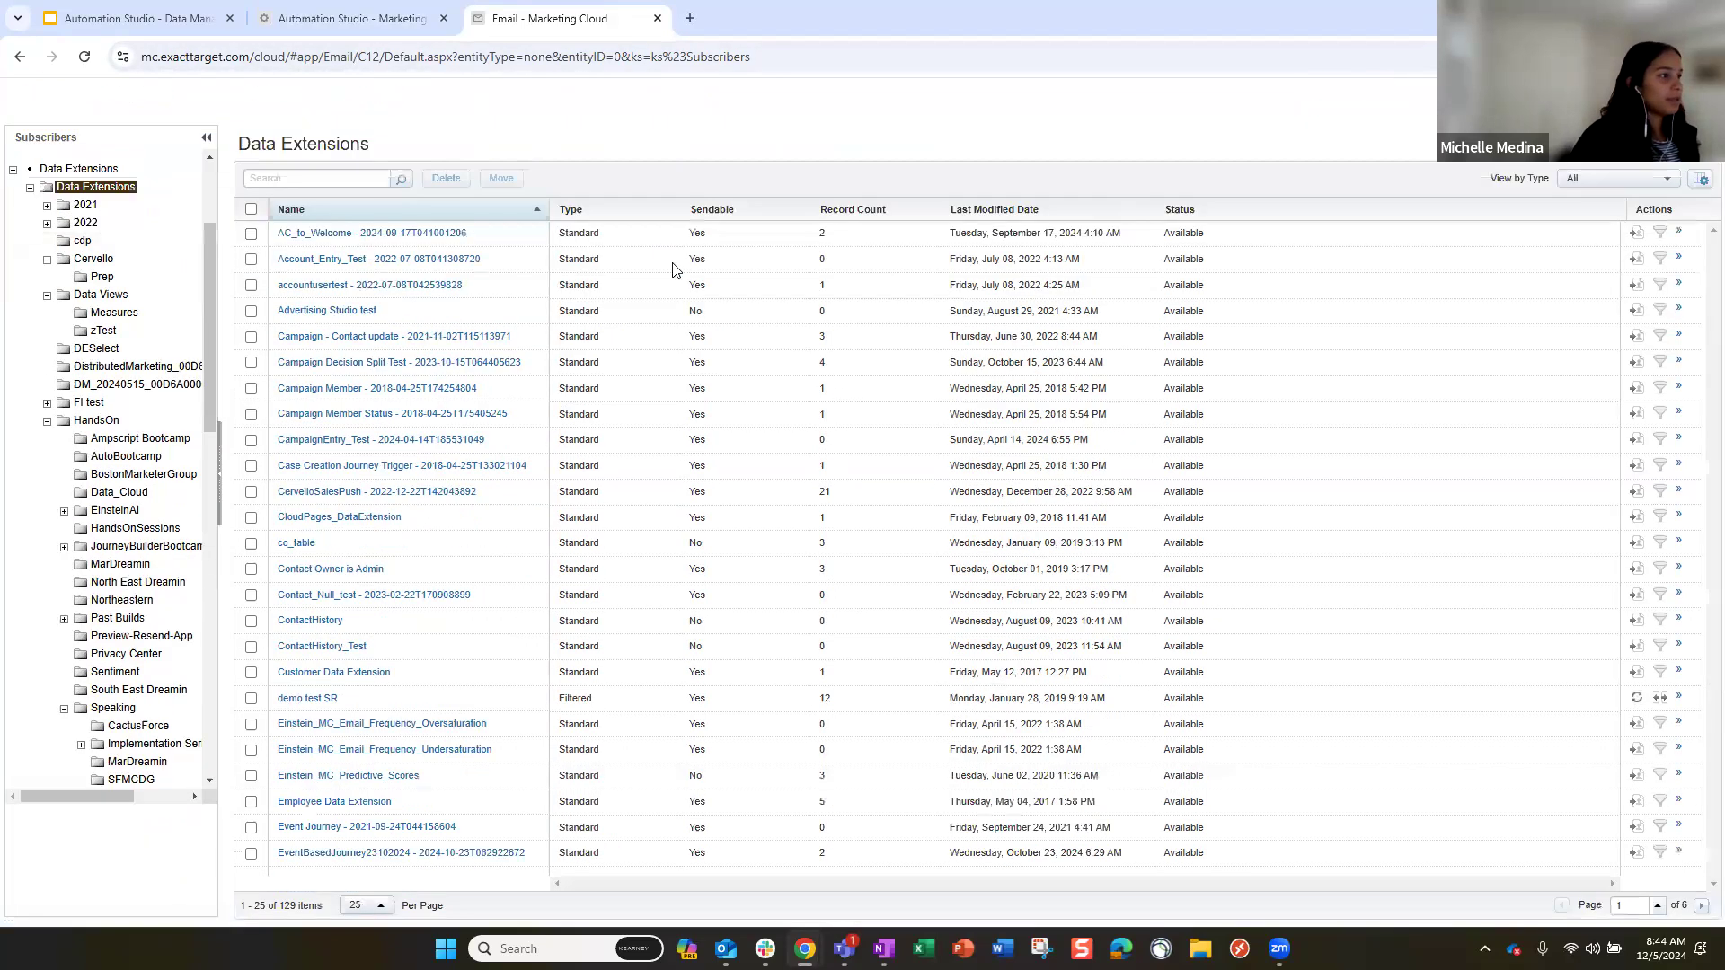
mouse_move(355, 101)
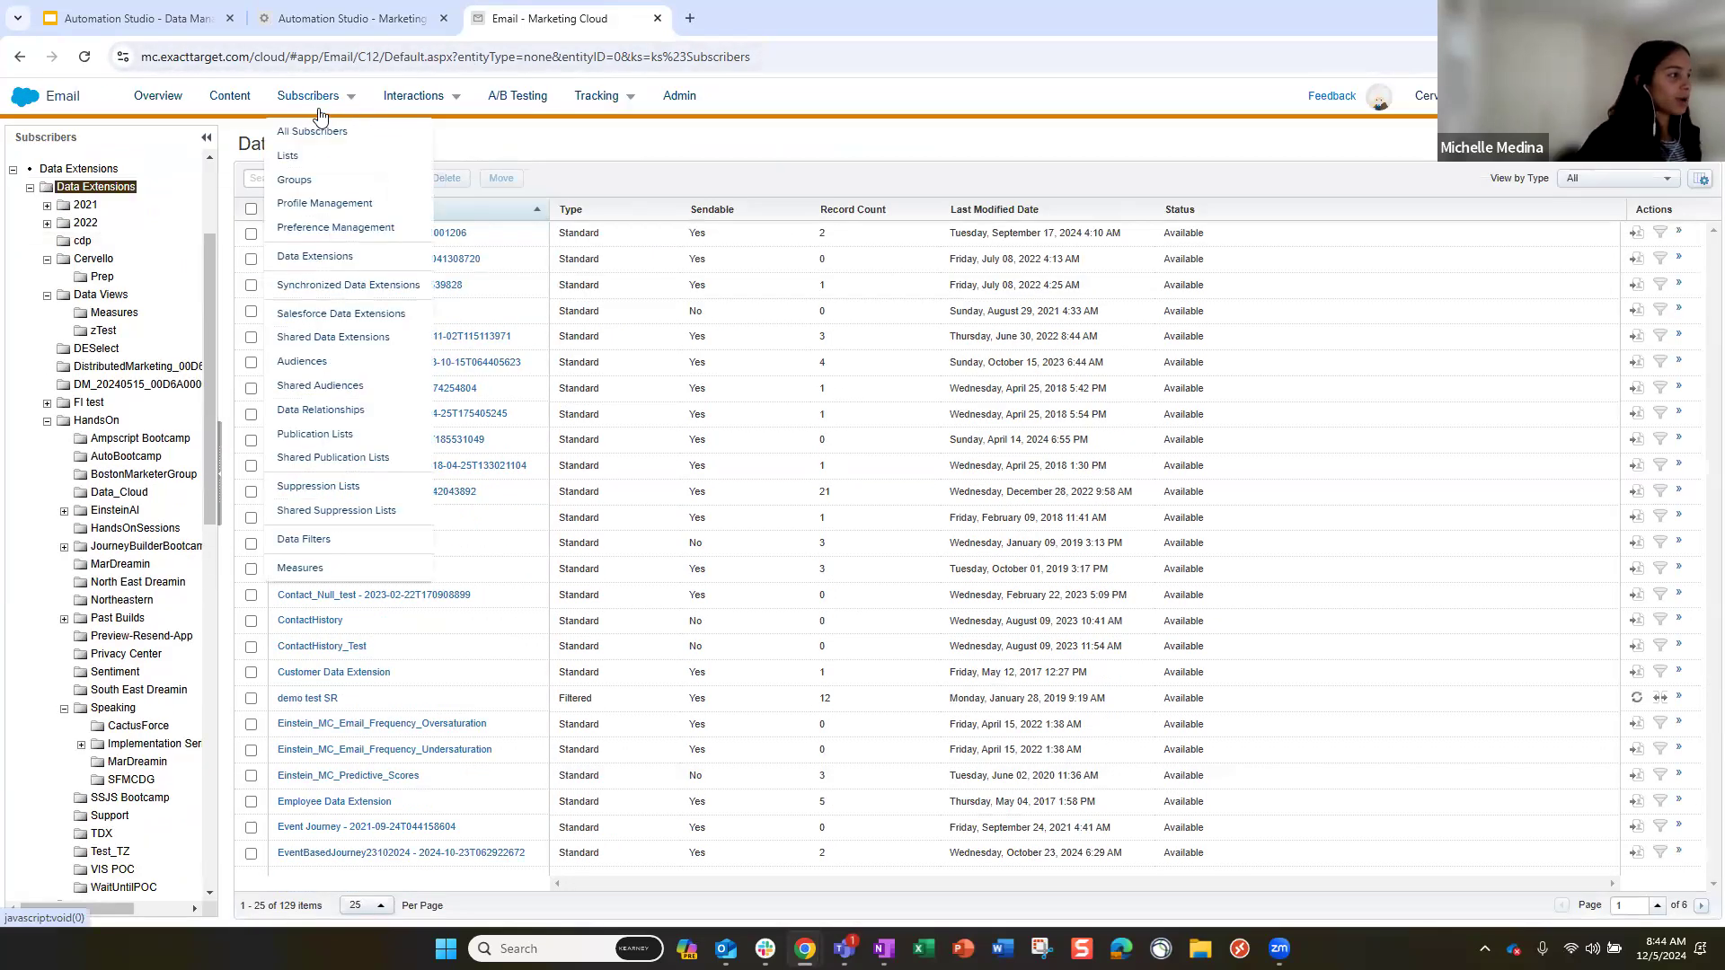
left_click(334, 546)
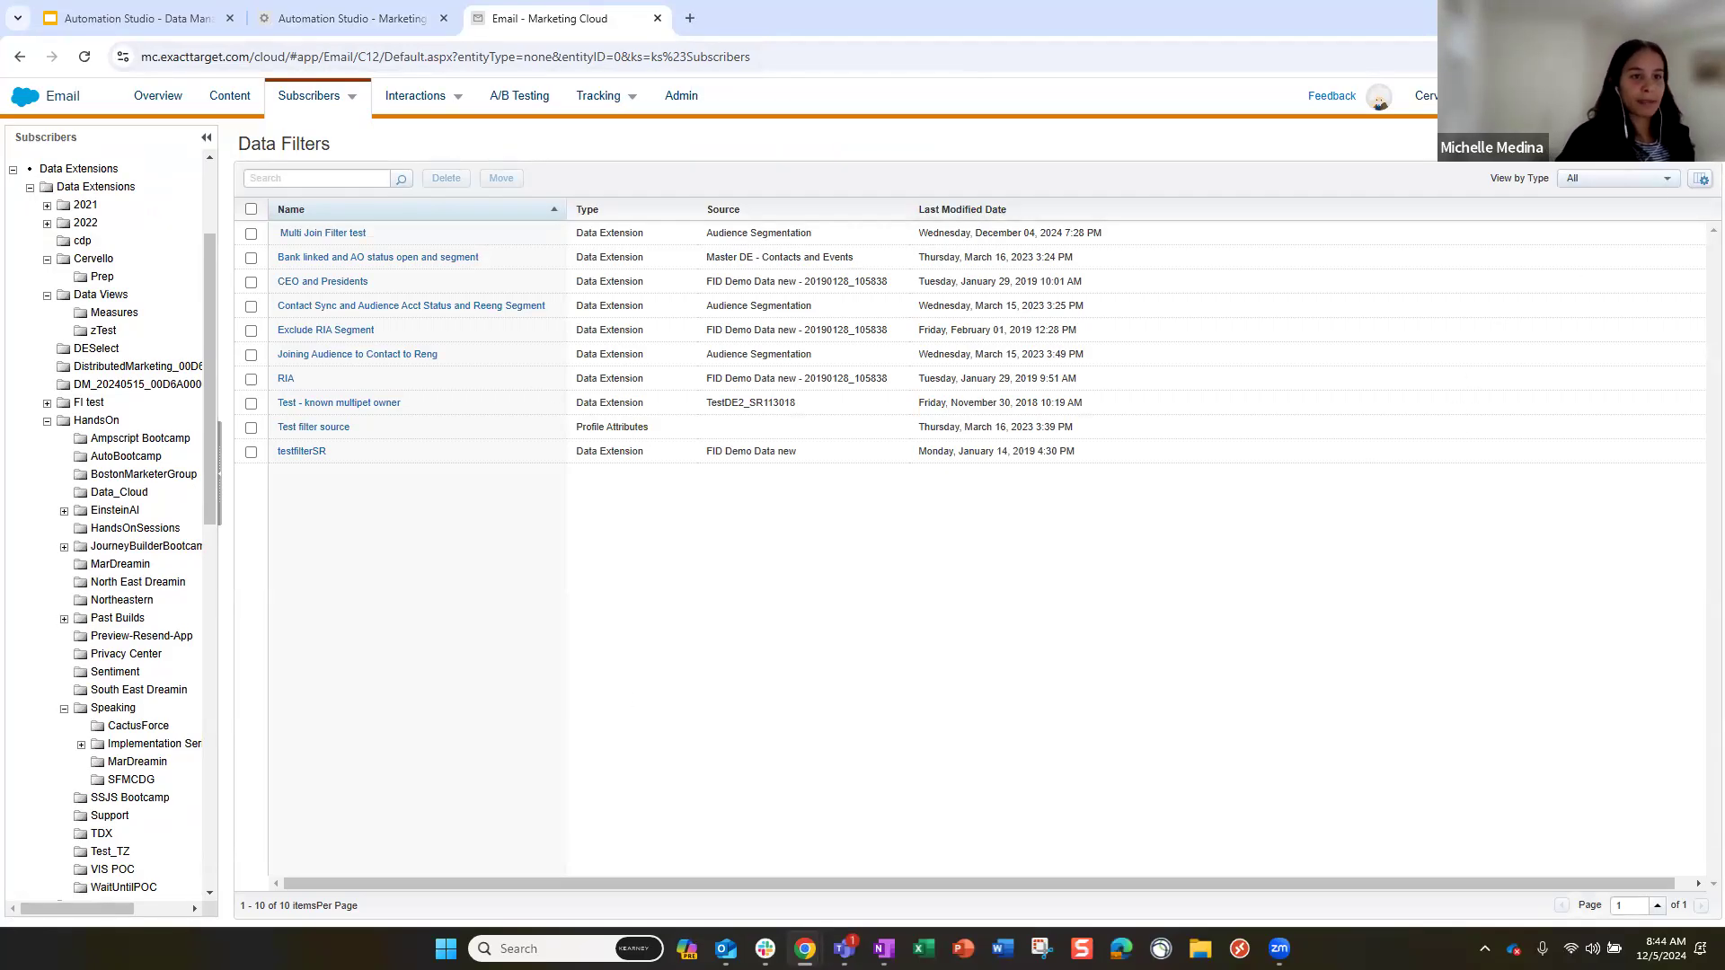
Start creating a new filter based on a data extension
left_click(1684, 144)
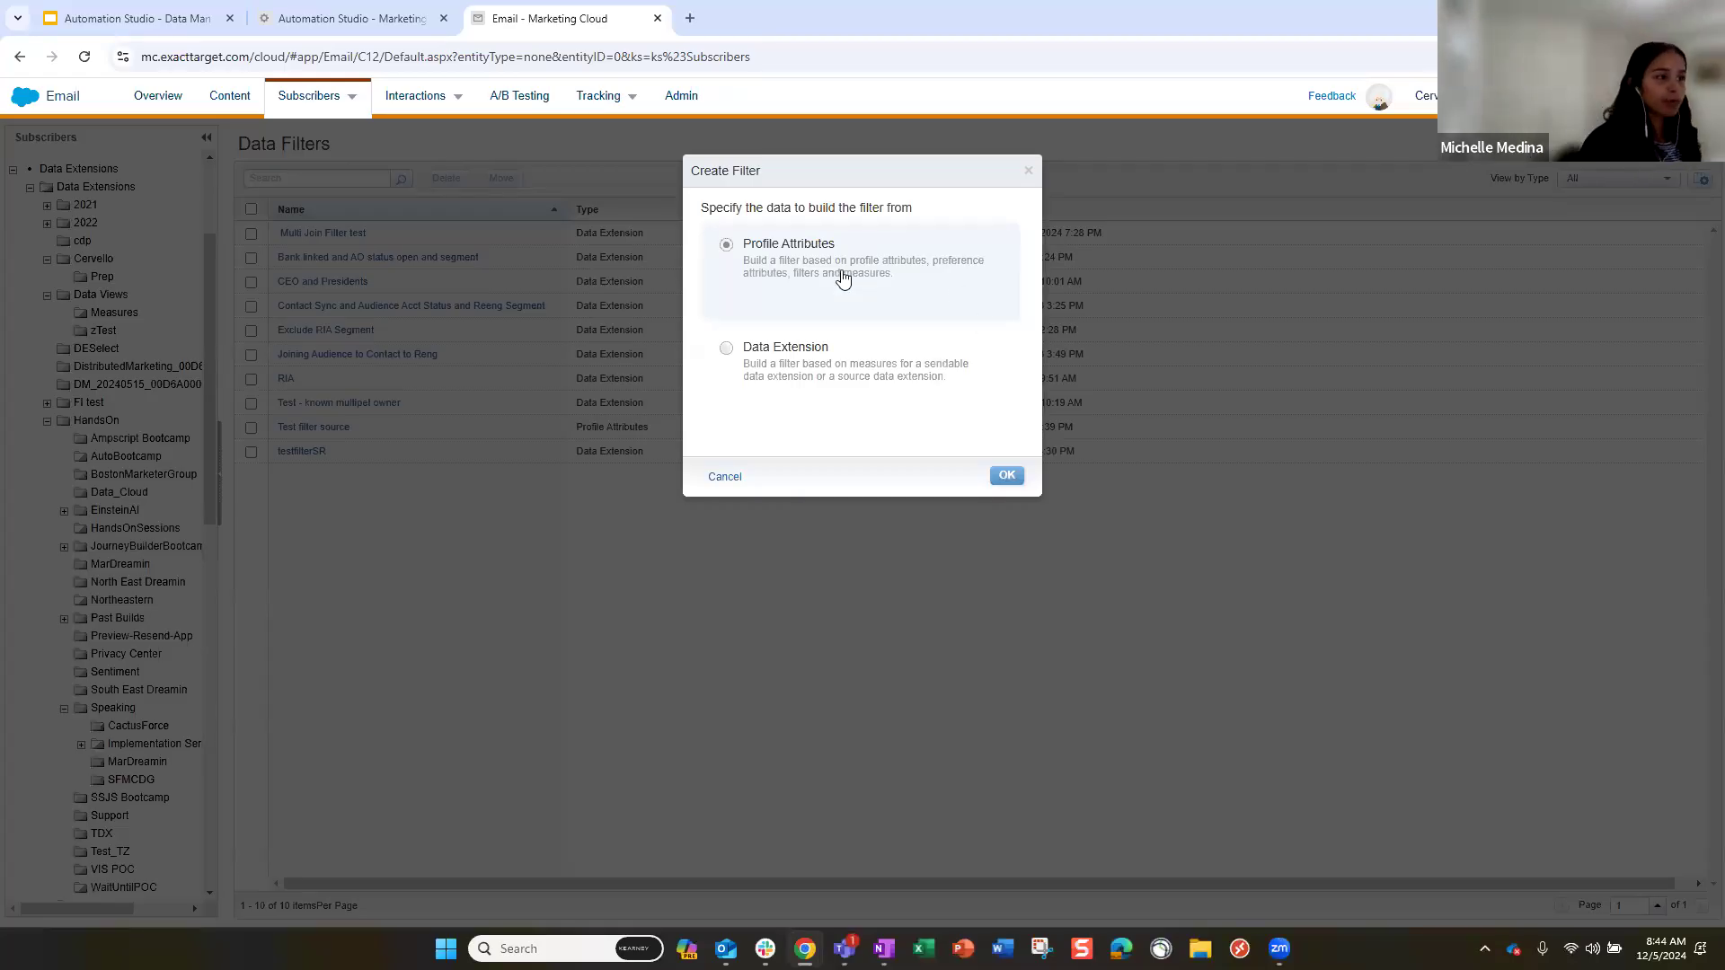
left_click(881, 370)
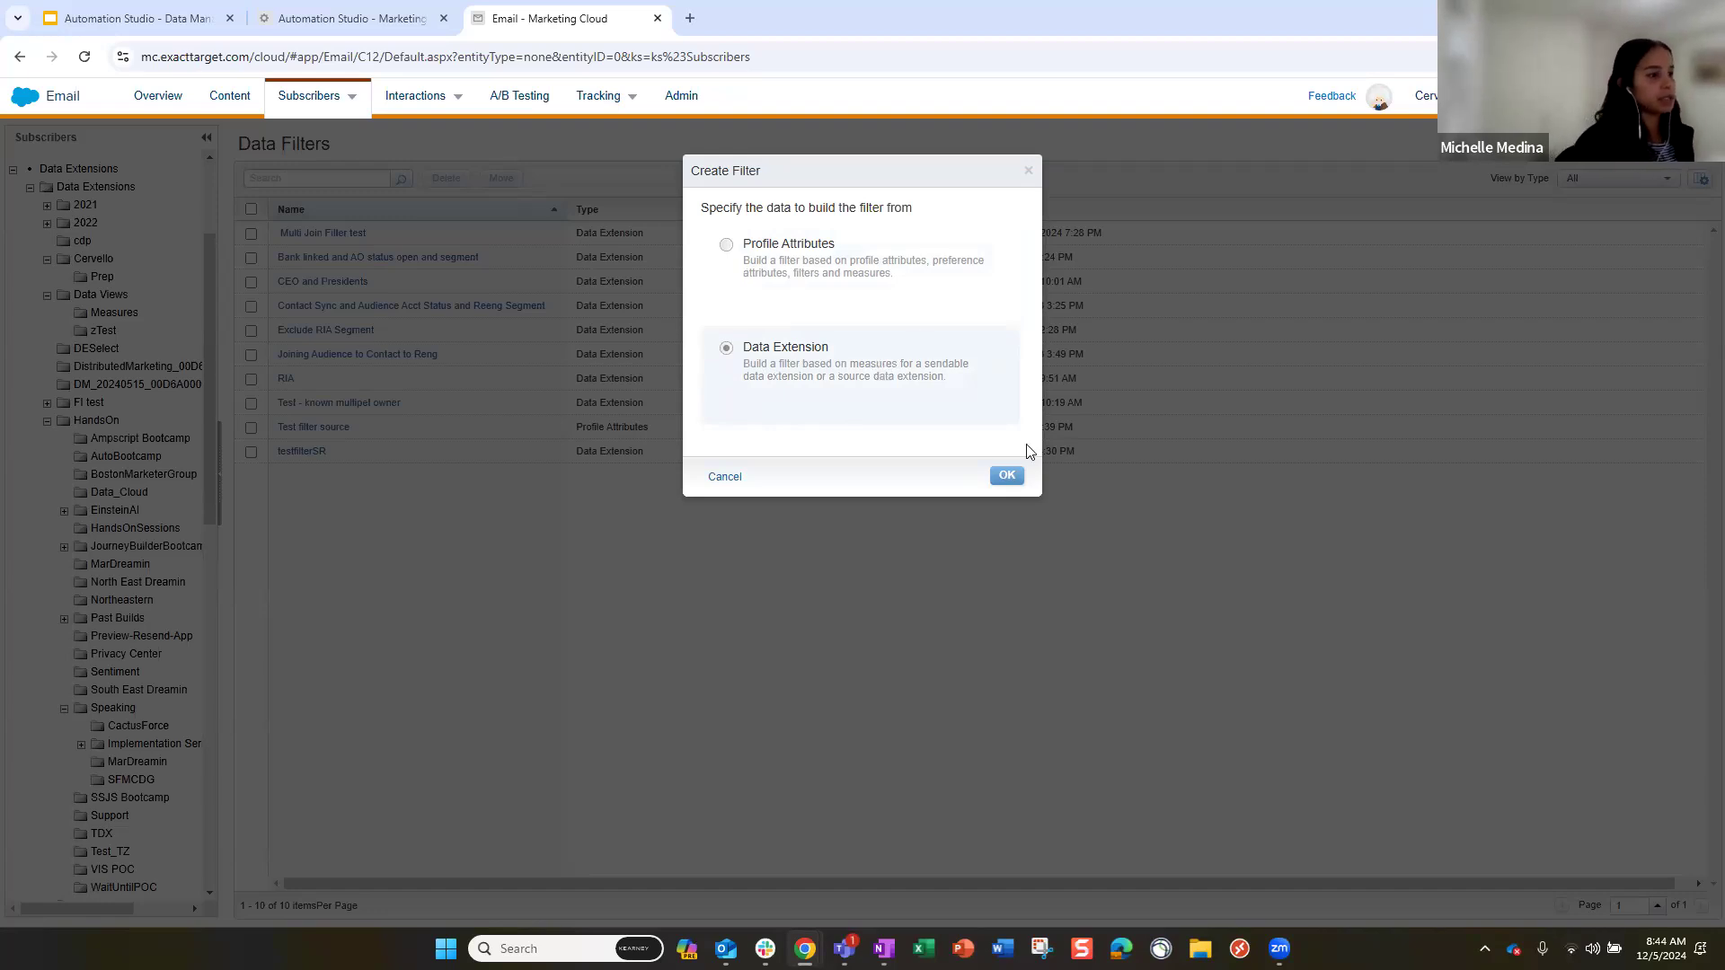
left_click(1006, 475)
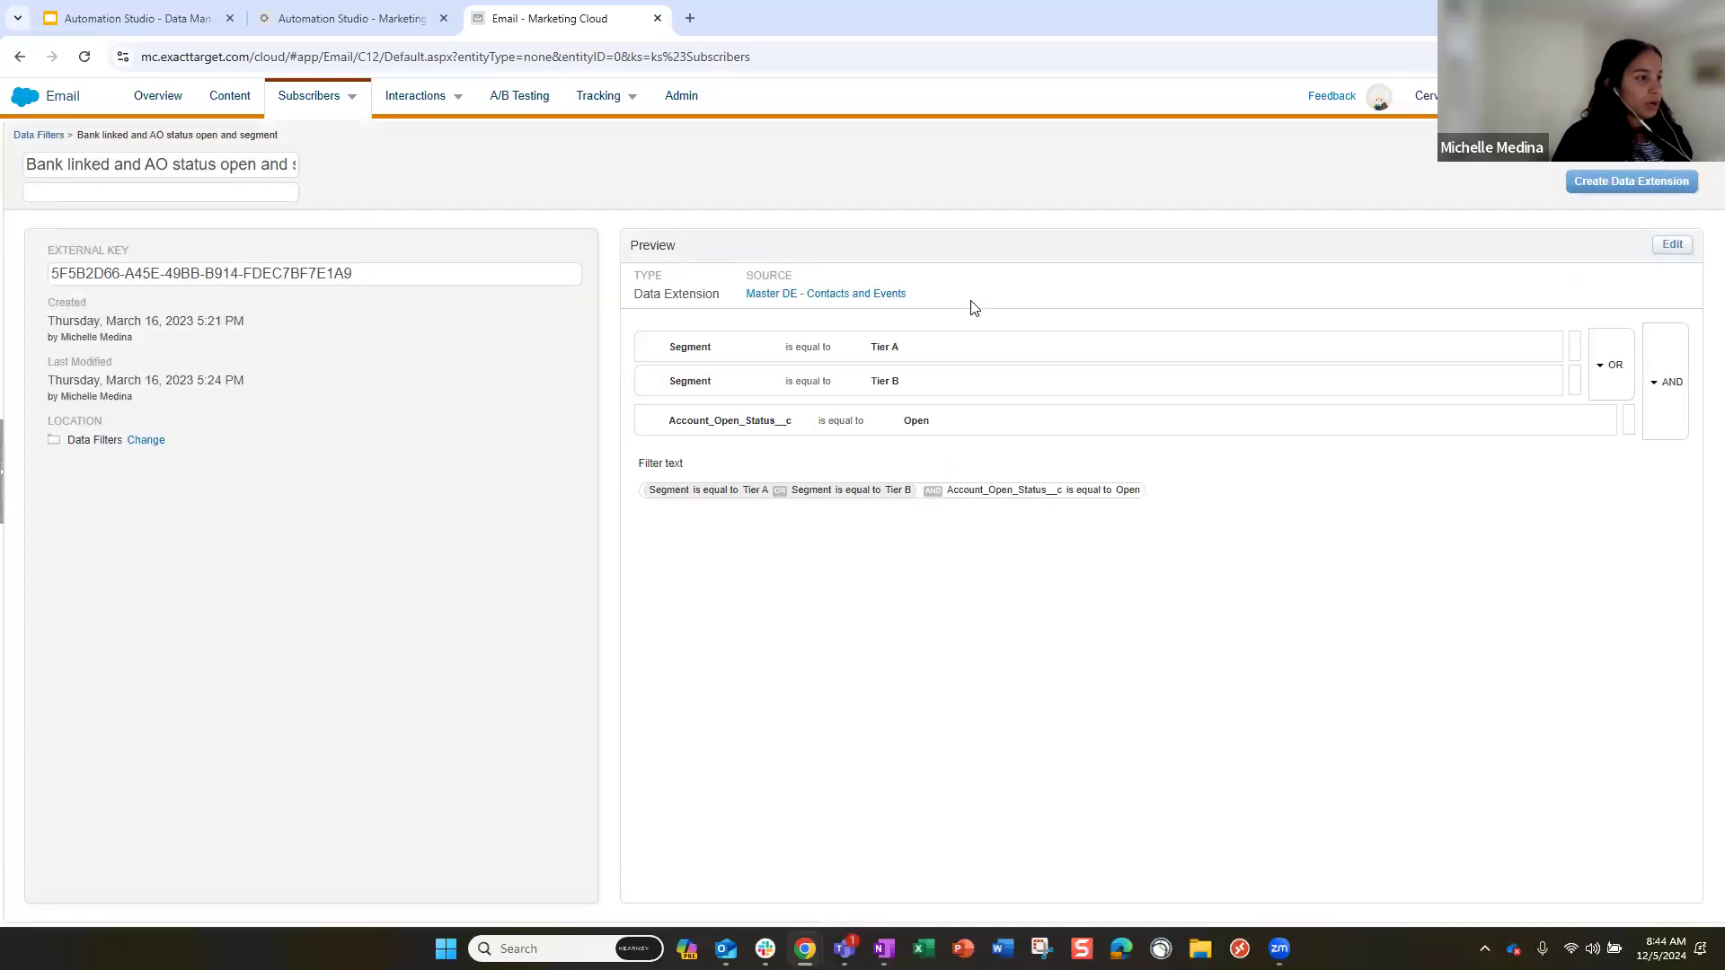
Review the source data extension of the "Bank linked and AO status open and segment" filter and open its criteria for editing
left_click_drag(733, 301, 929, 297)
left_click(882, 302)
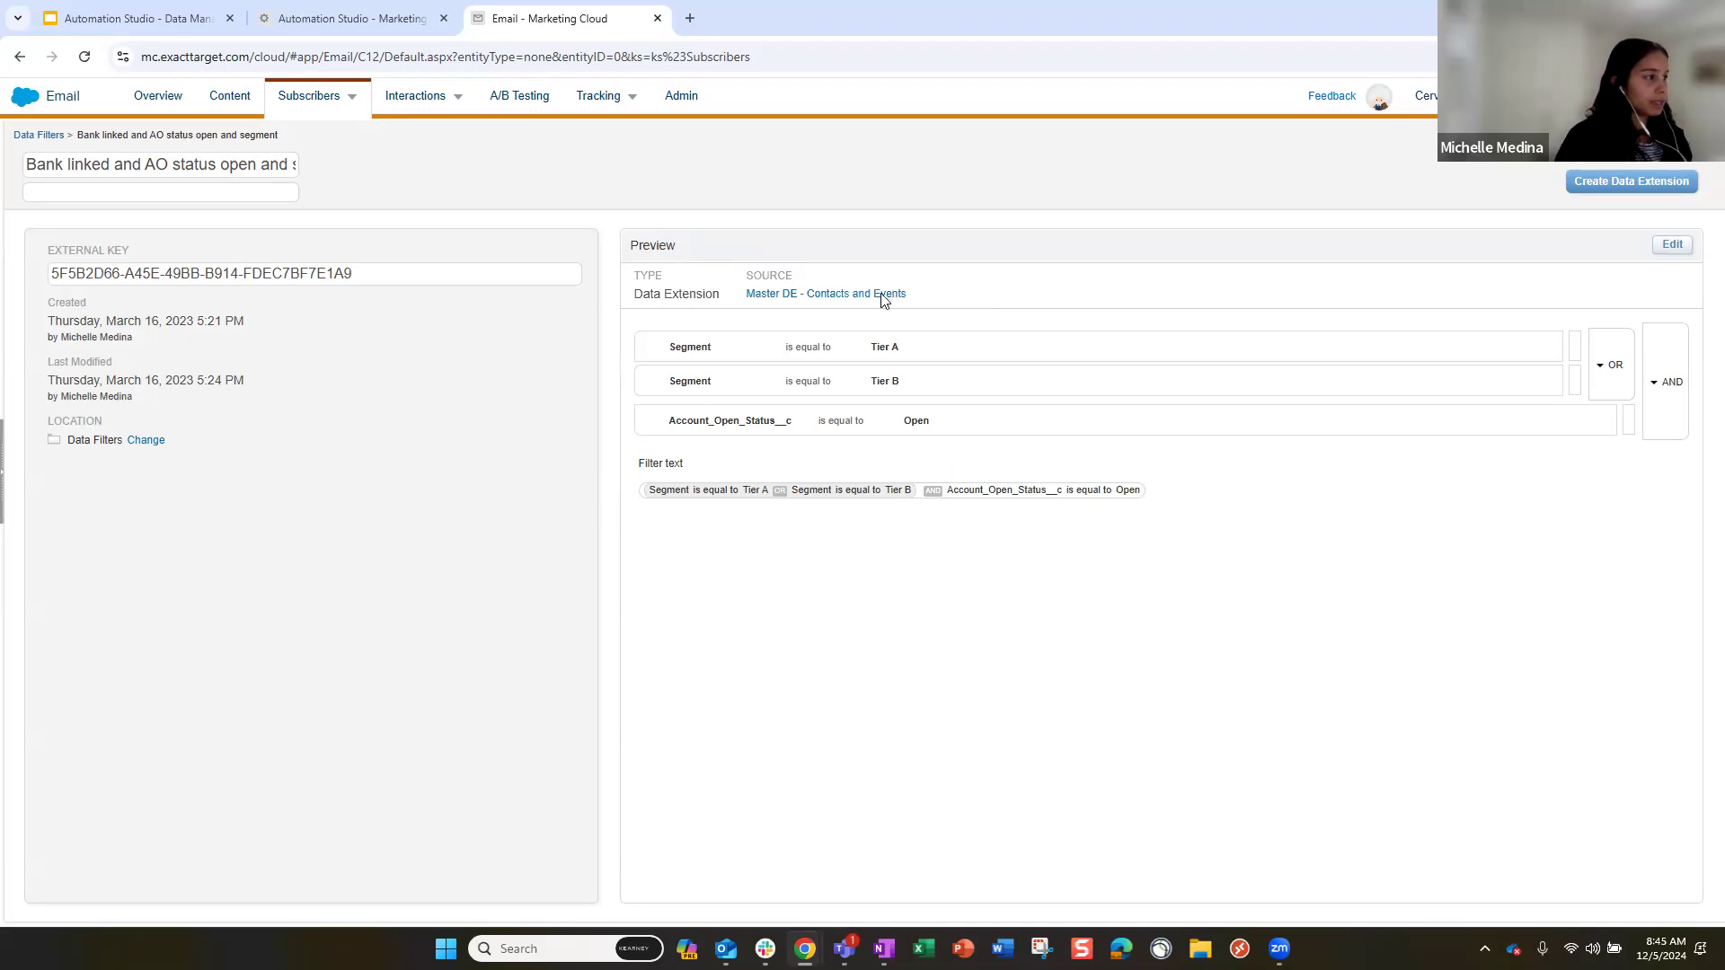
left_click(1672, 244)
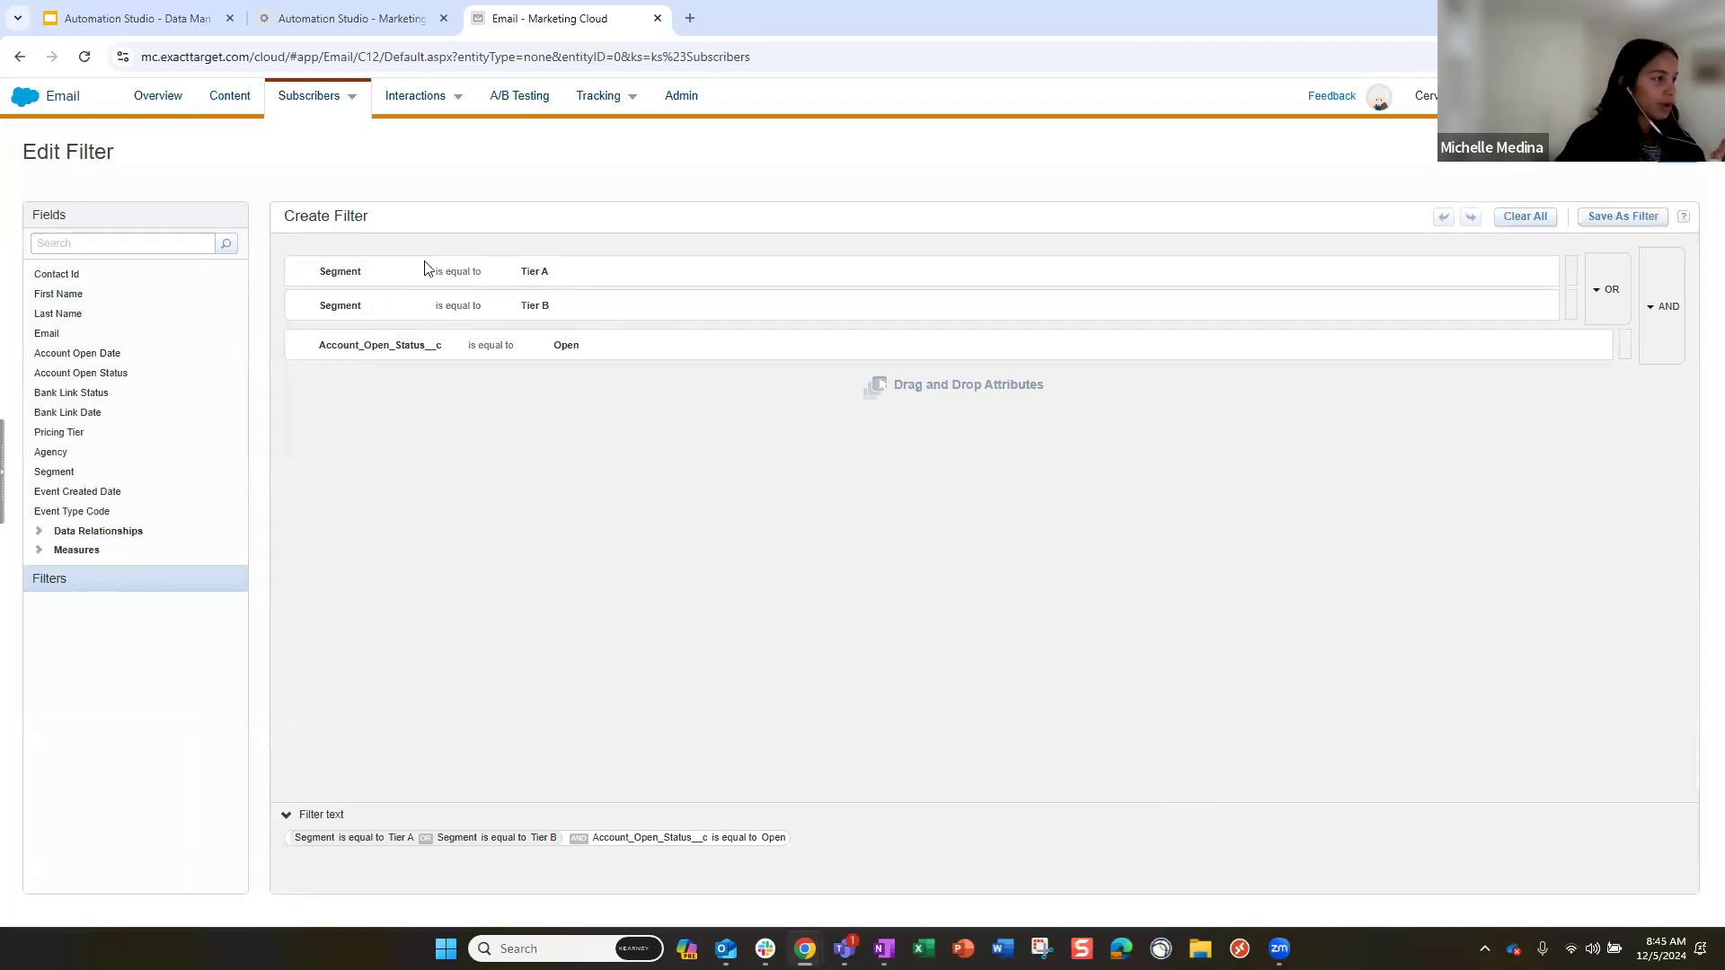
Add another Segment condition to the filter and remove it again
left_click(54, 471)
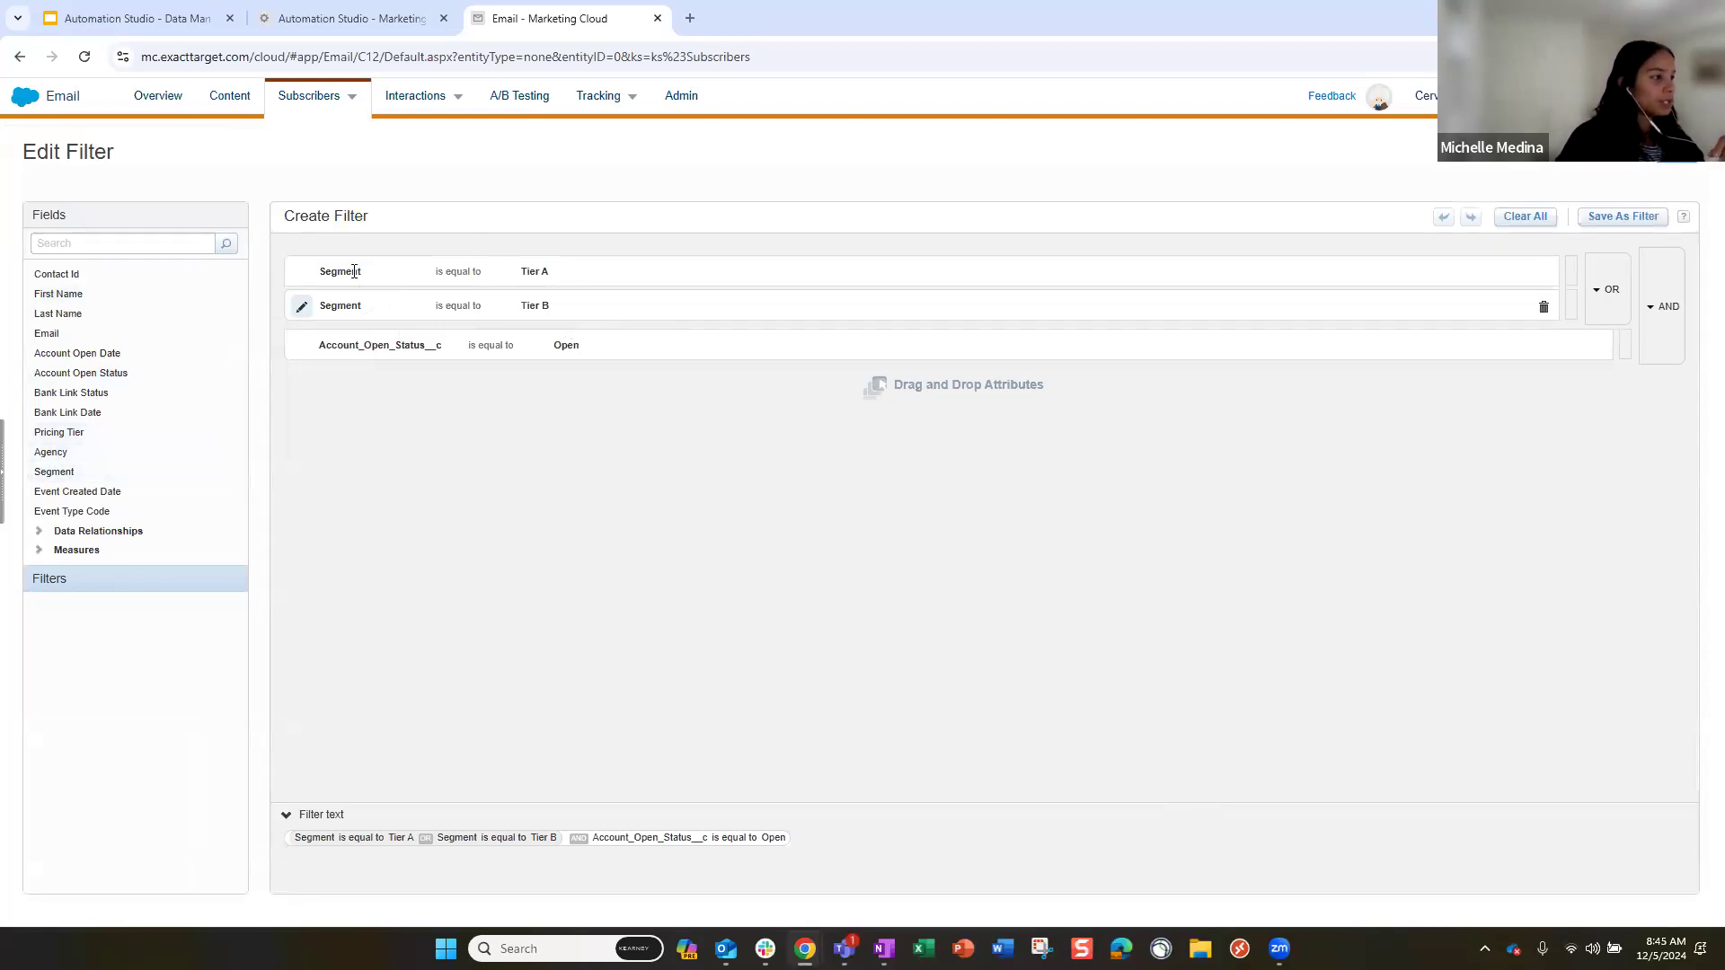
left_click_drag(154, 477, 540, 445)
left_click(1597, 383)
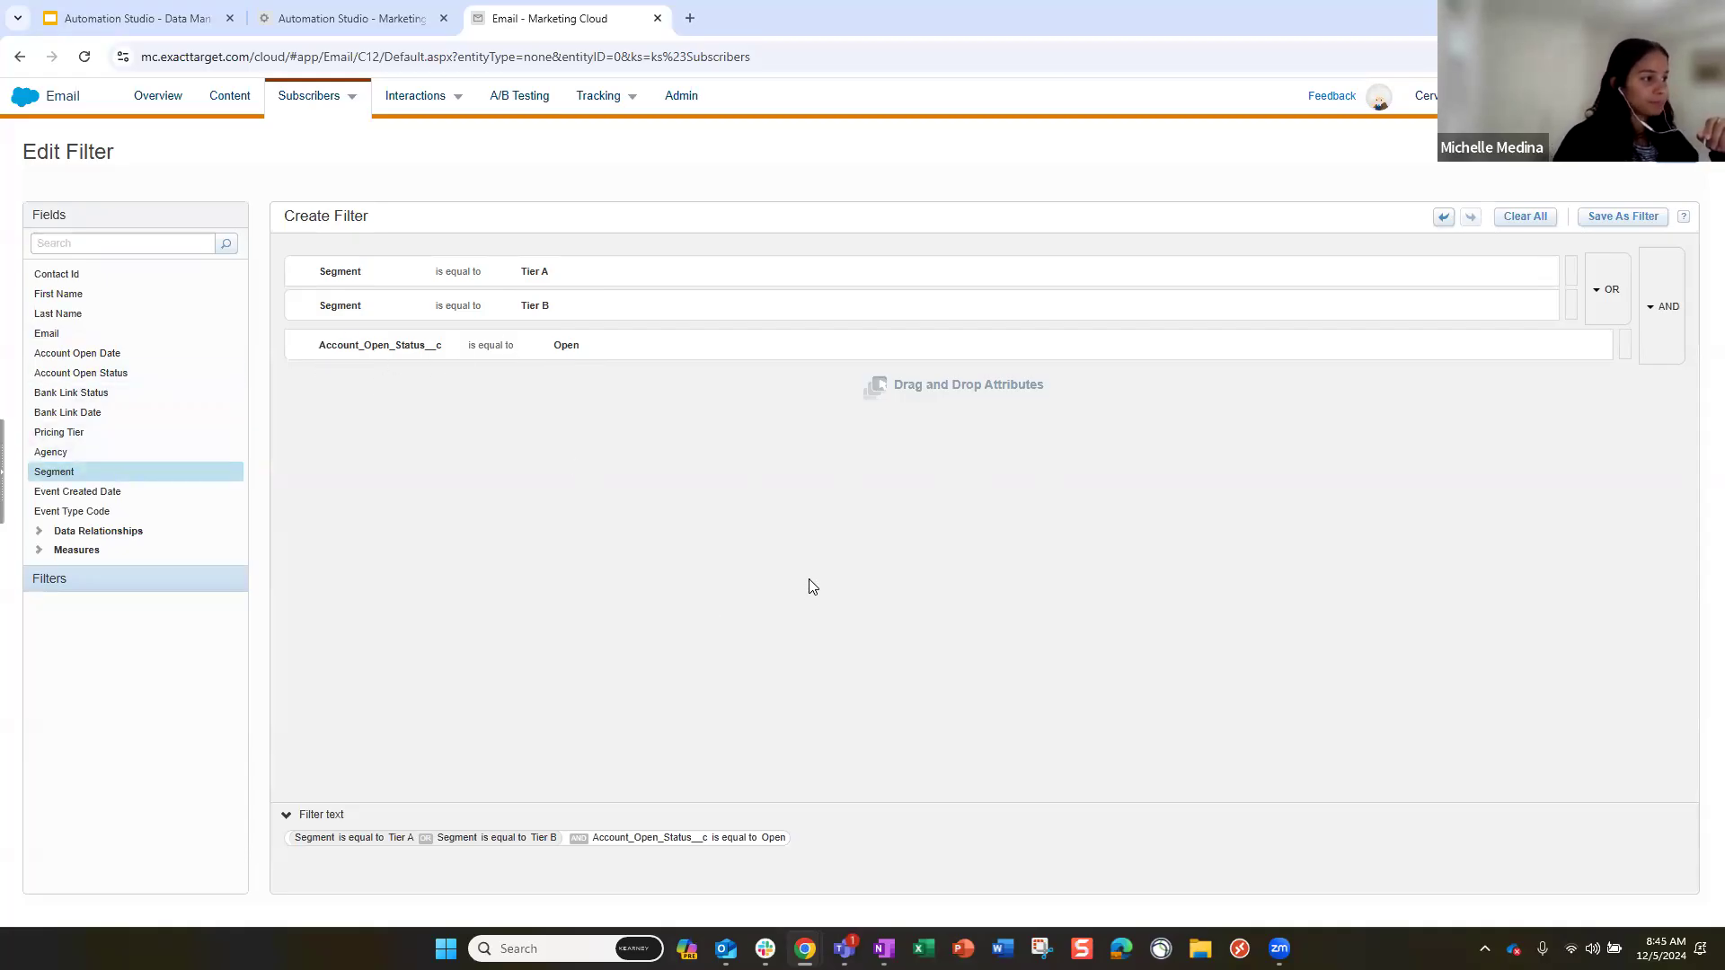
Inspect the editable operator and value of the Segment condition for Tier B without changing them
left_click(301, 306)
left_click(597, 308)
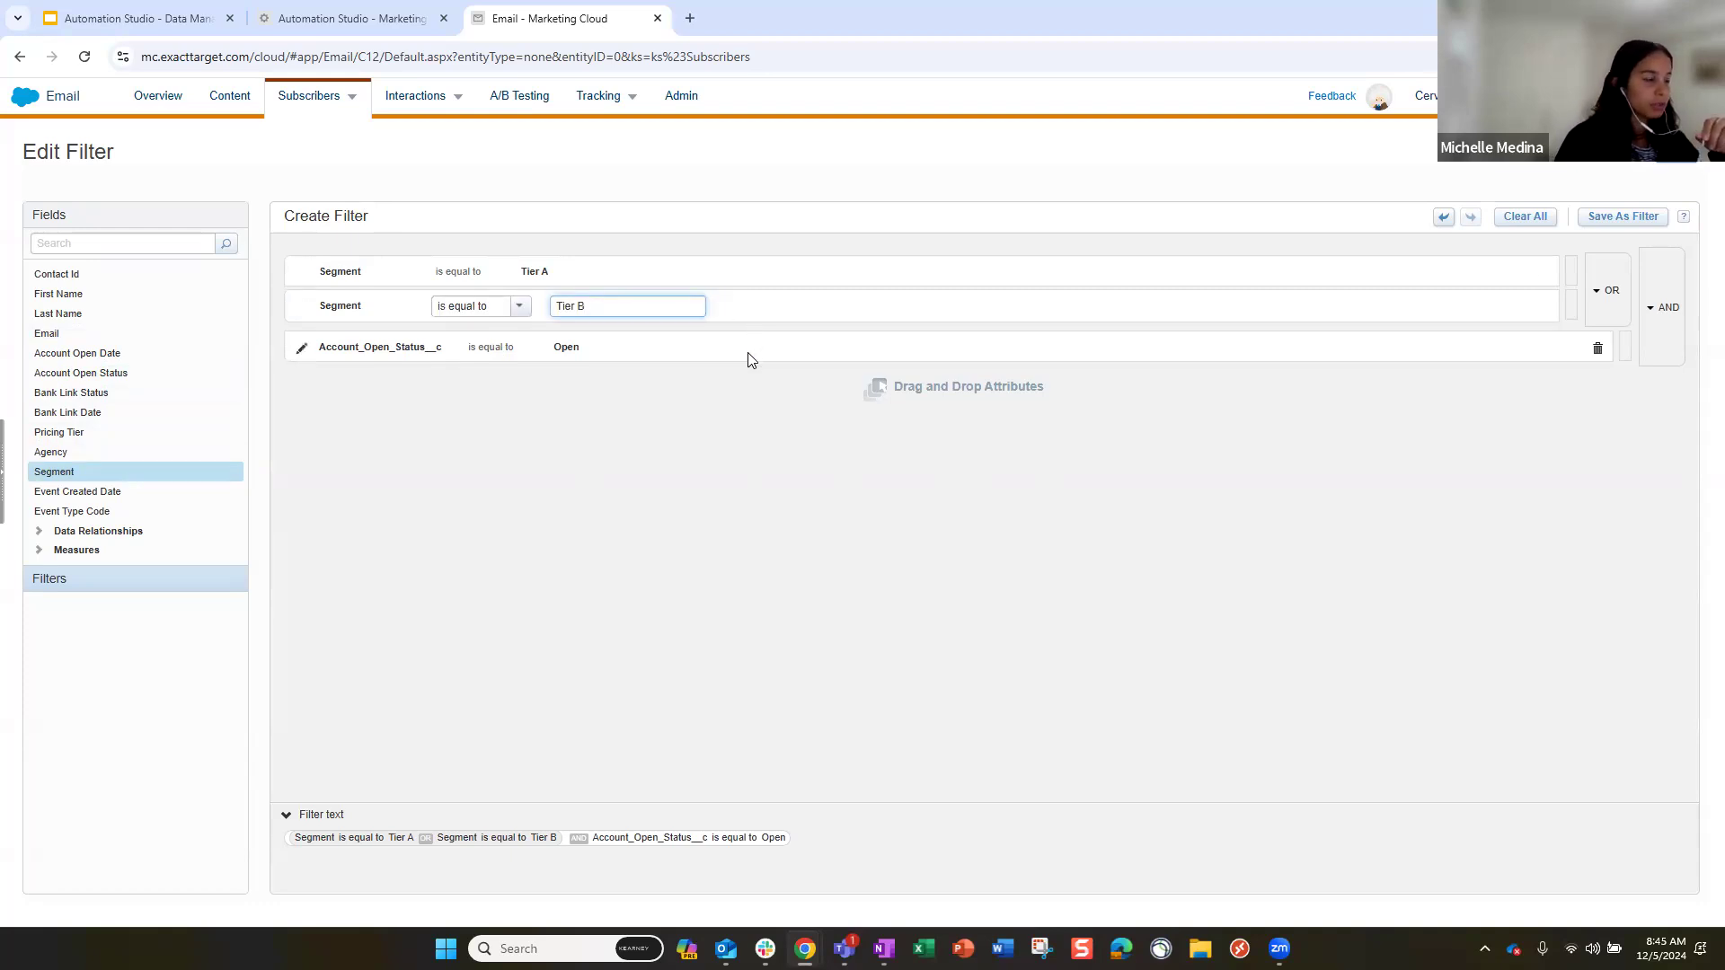
left_click(865, 498)
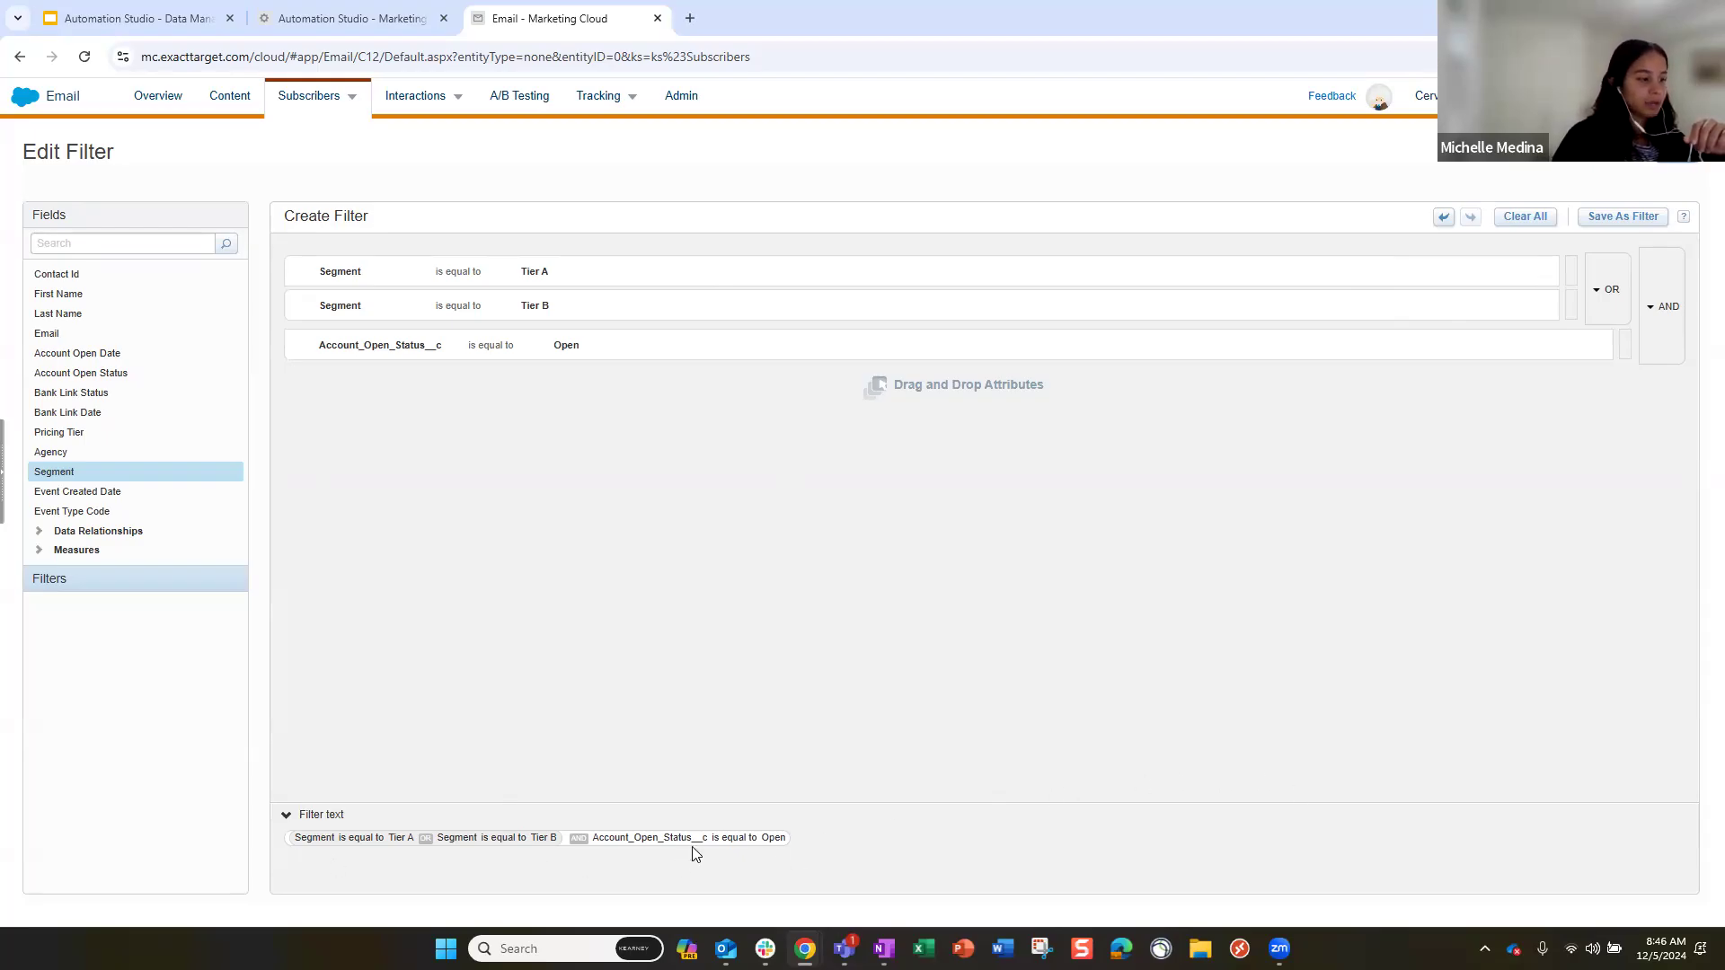
Inspect the options for saving the filter and for building a data extension from it, cancelling both
left_click(1615, 218)
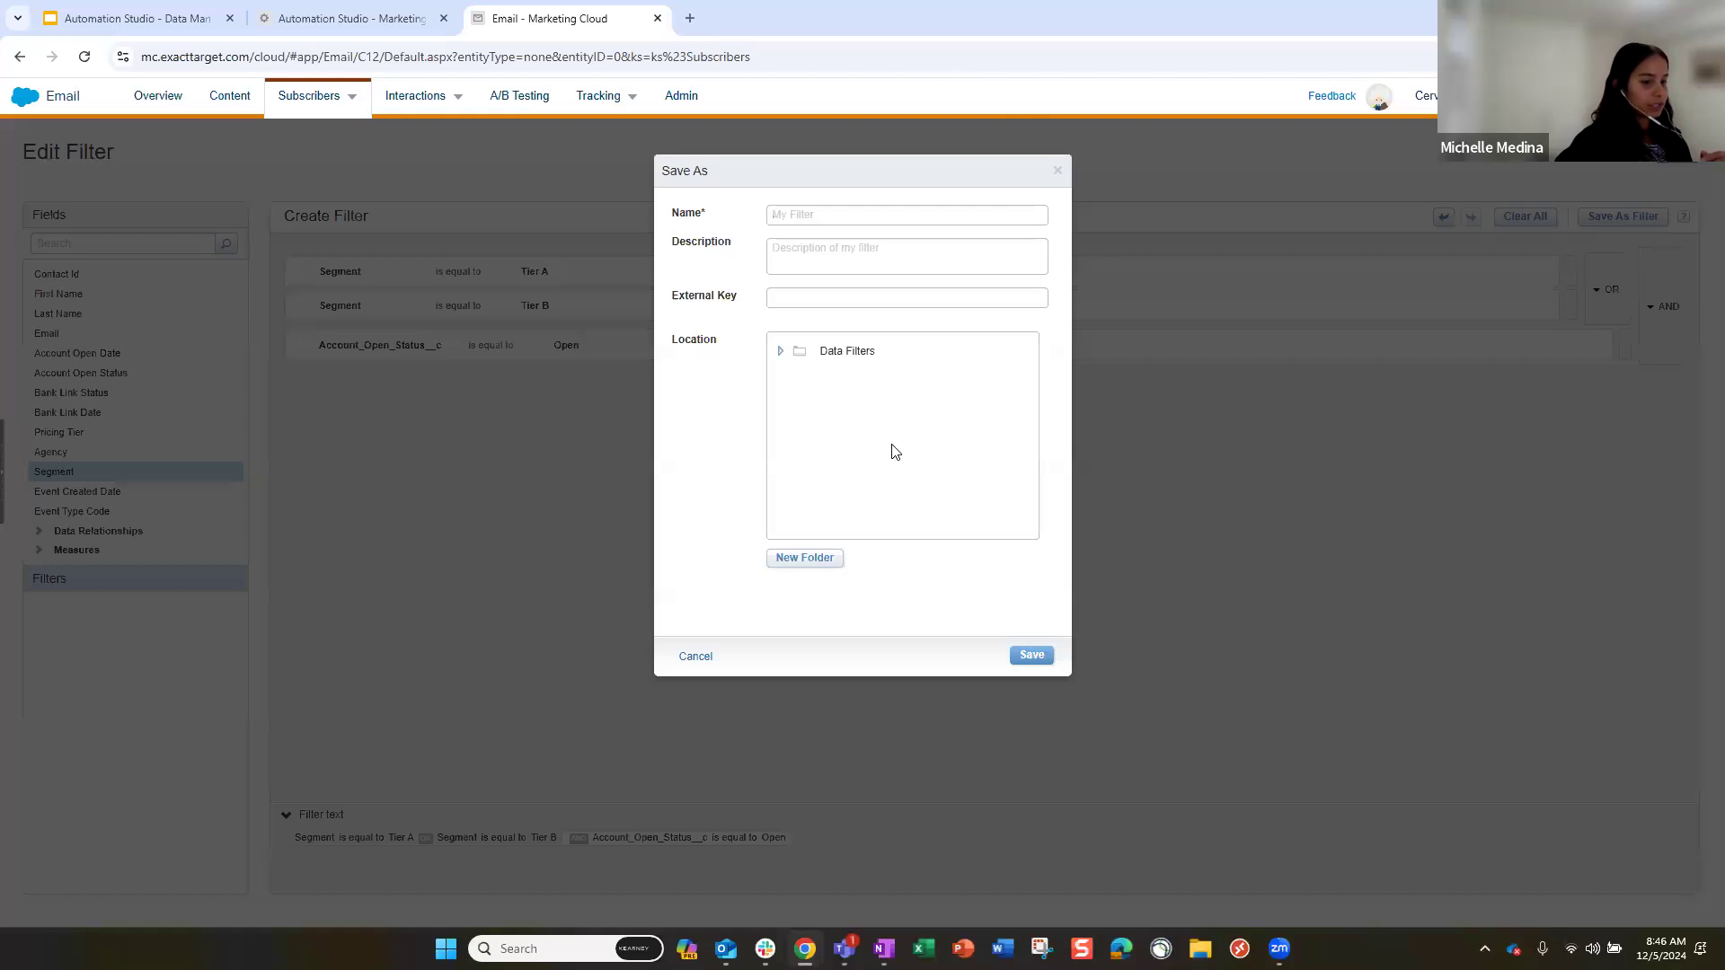
left_click(813, 214)
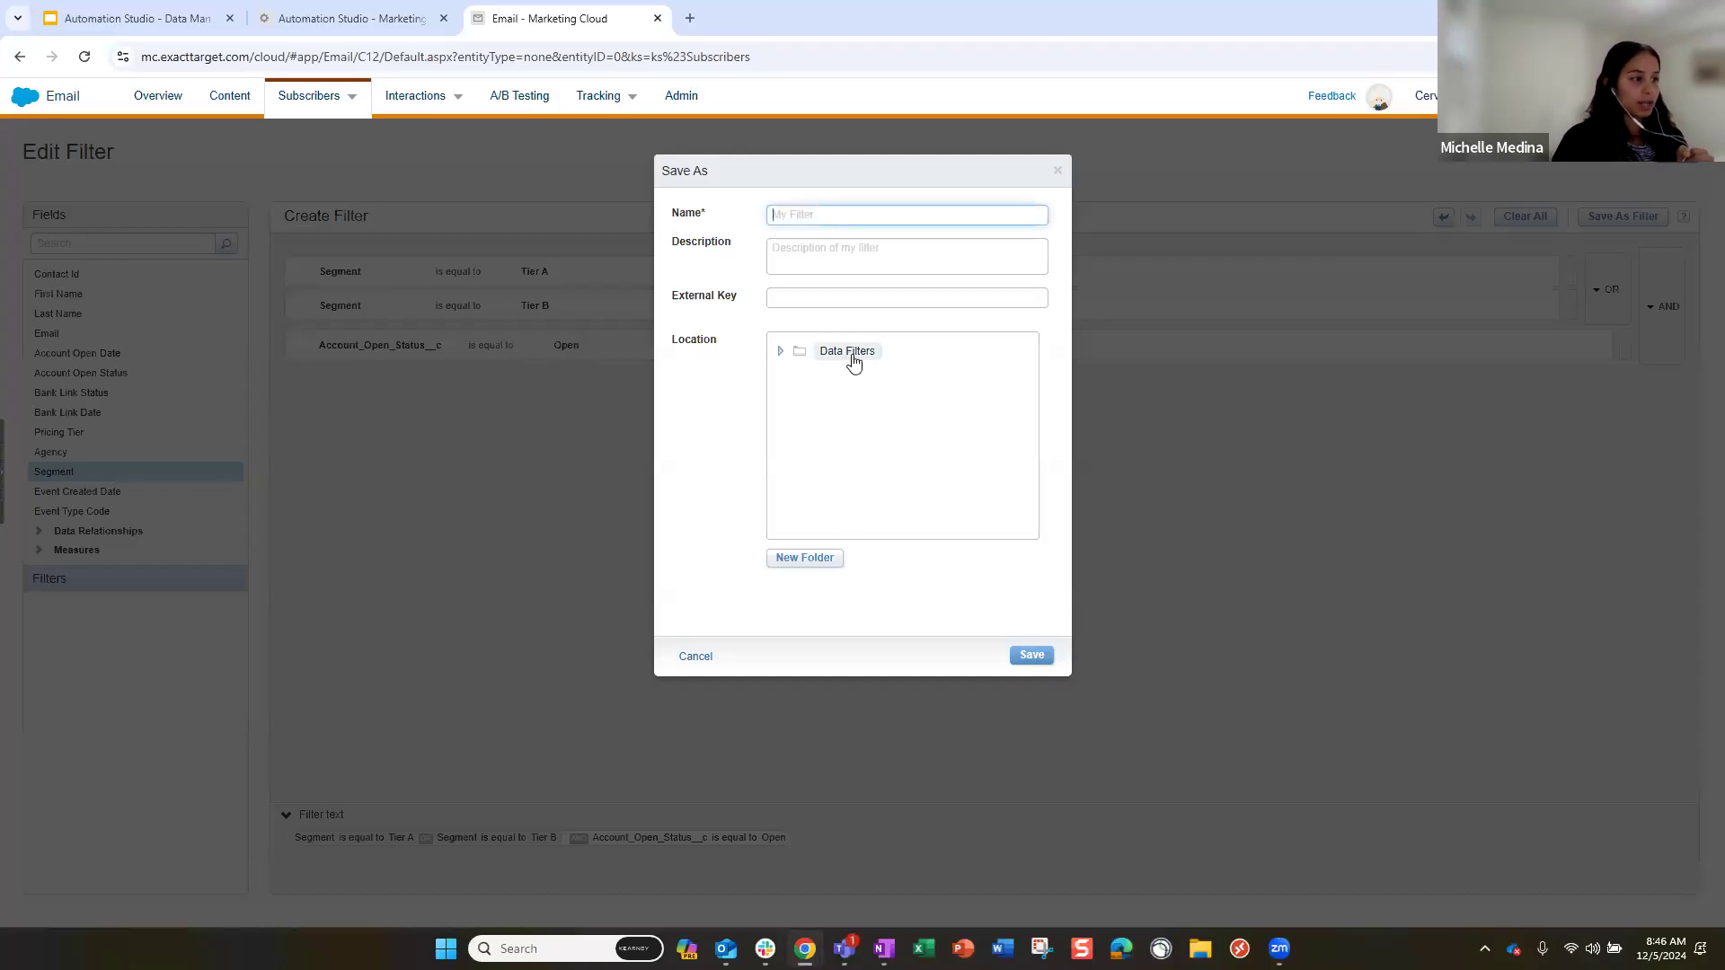
left_click(785, 356)
left_click(781, 352)
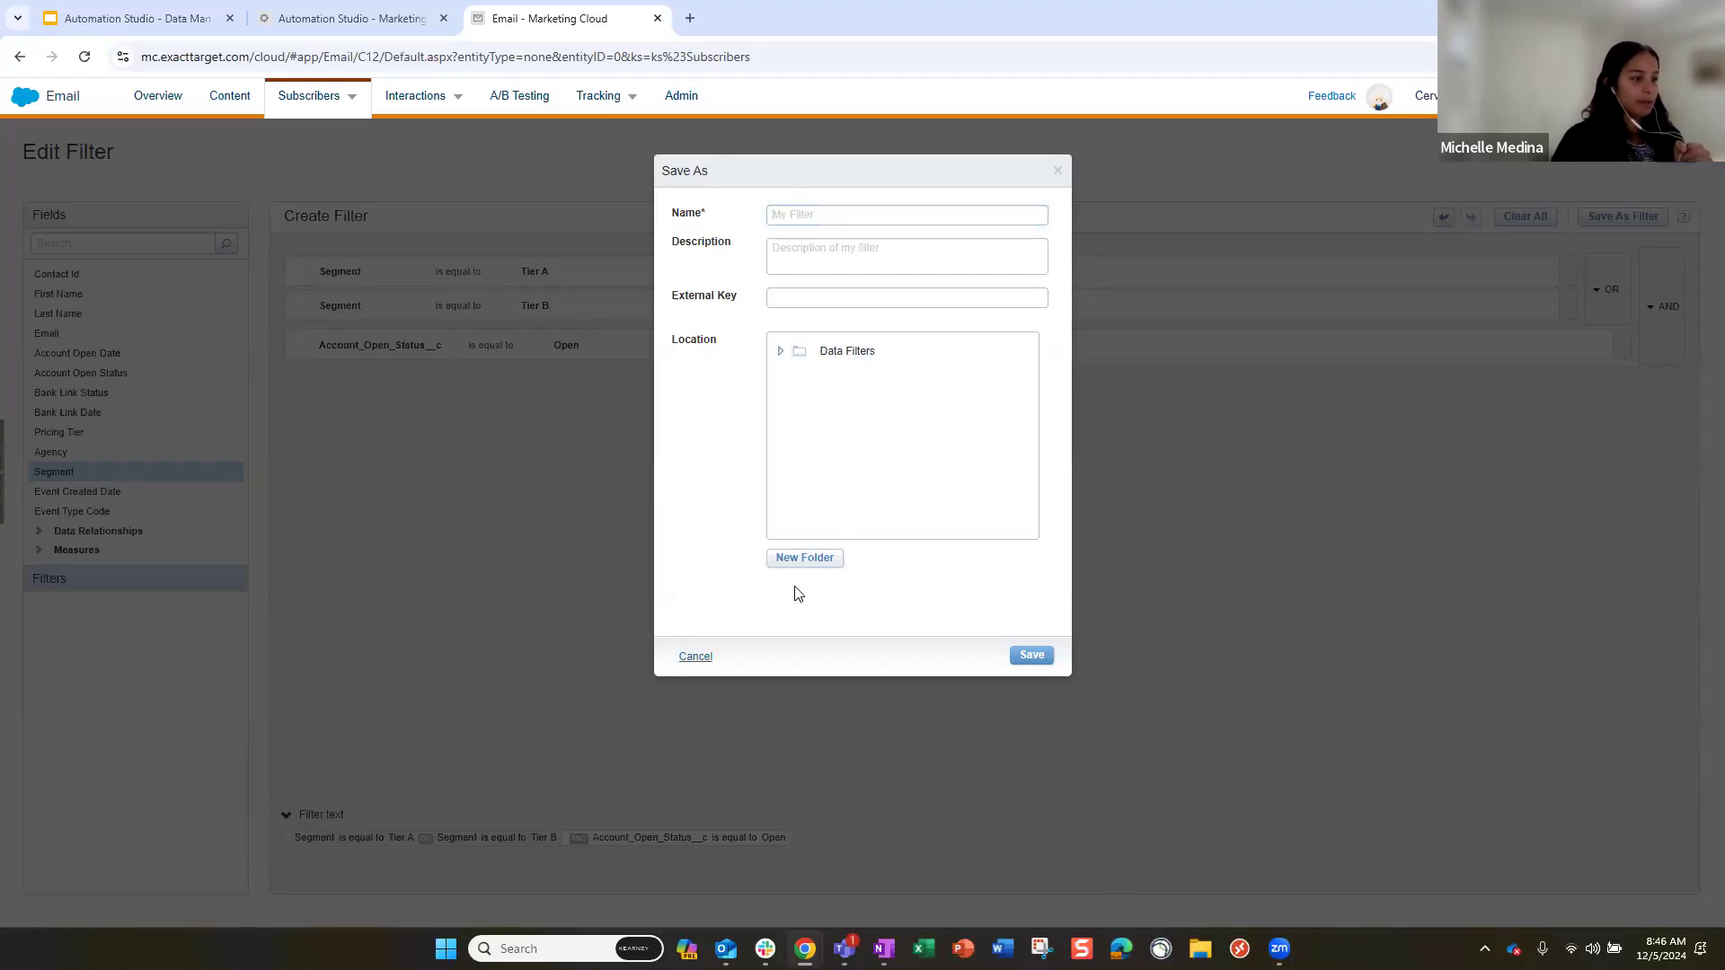
left_click(697, 657)
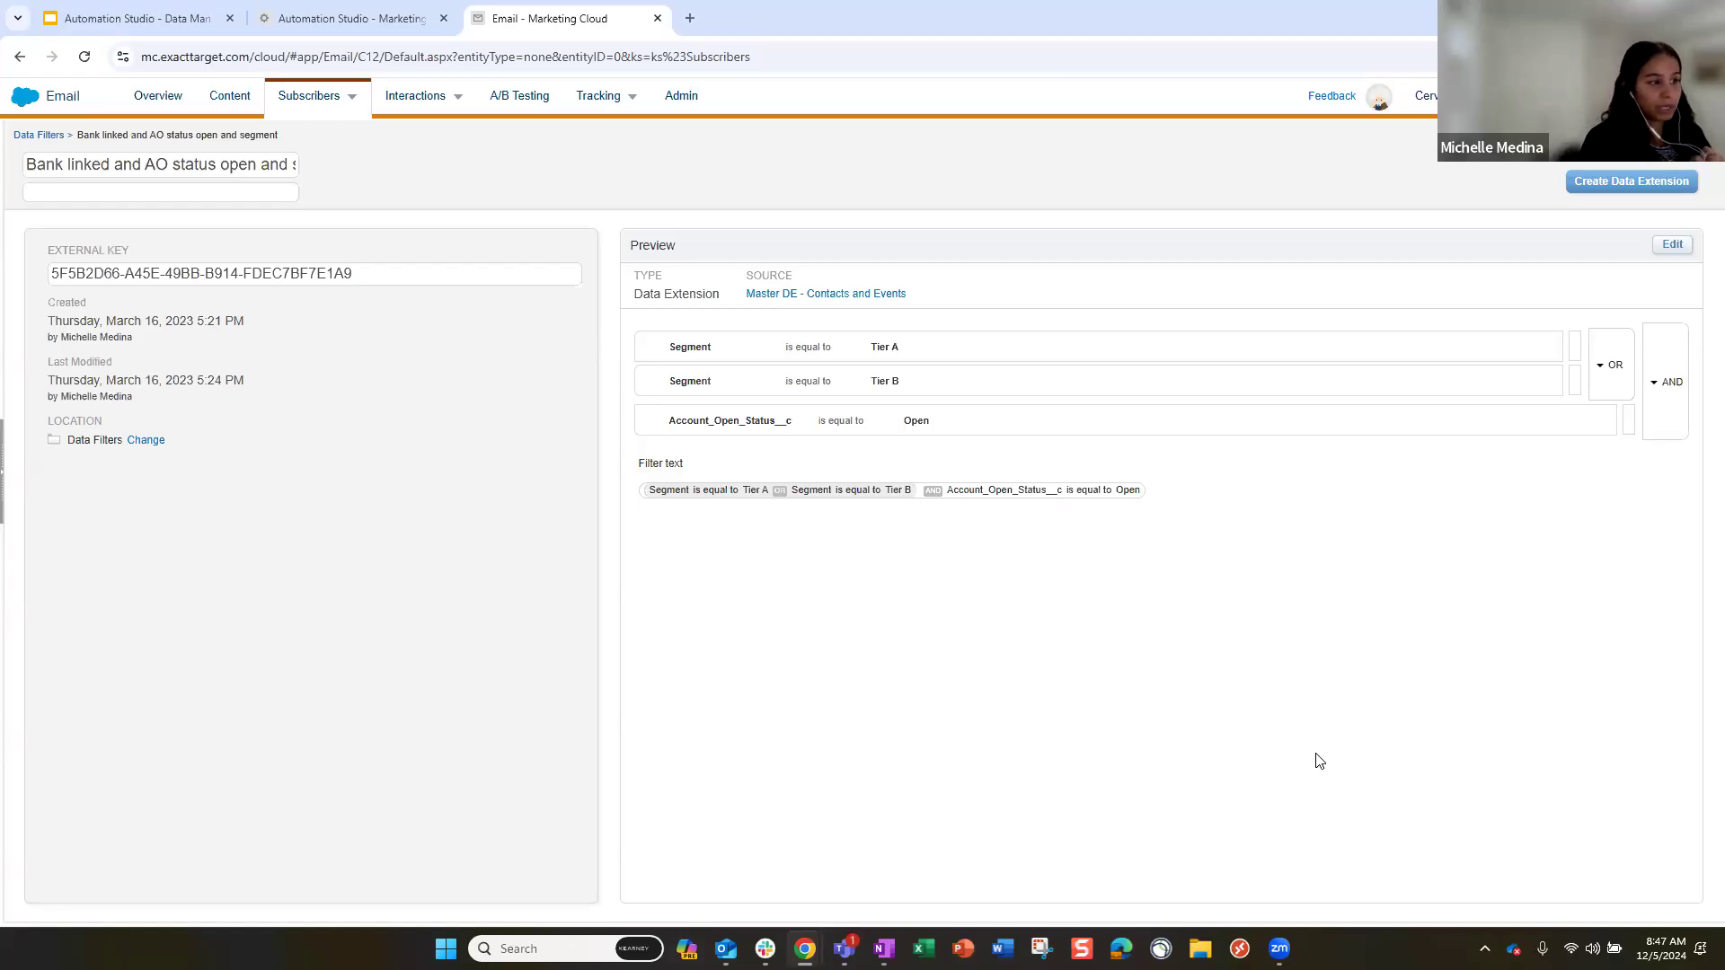
left_click(1590, 182)
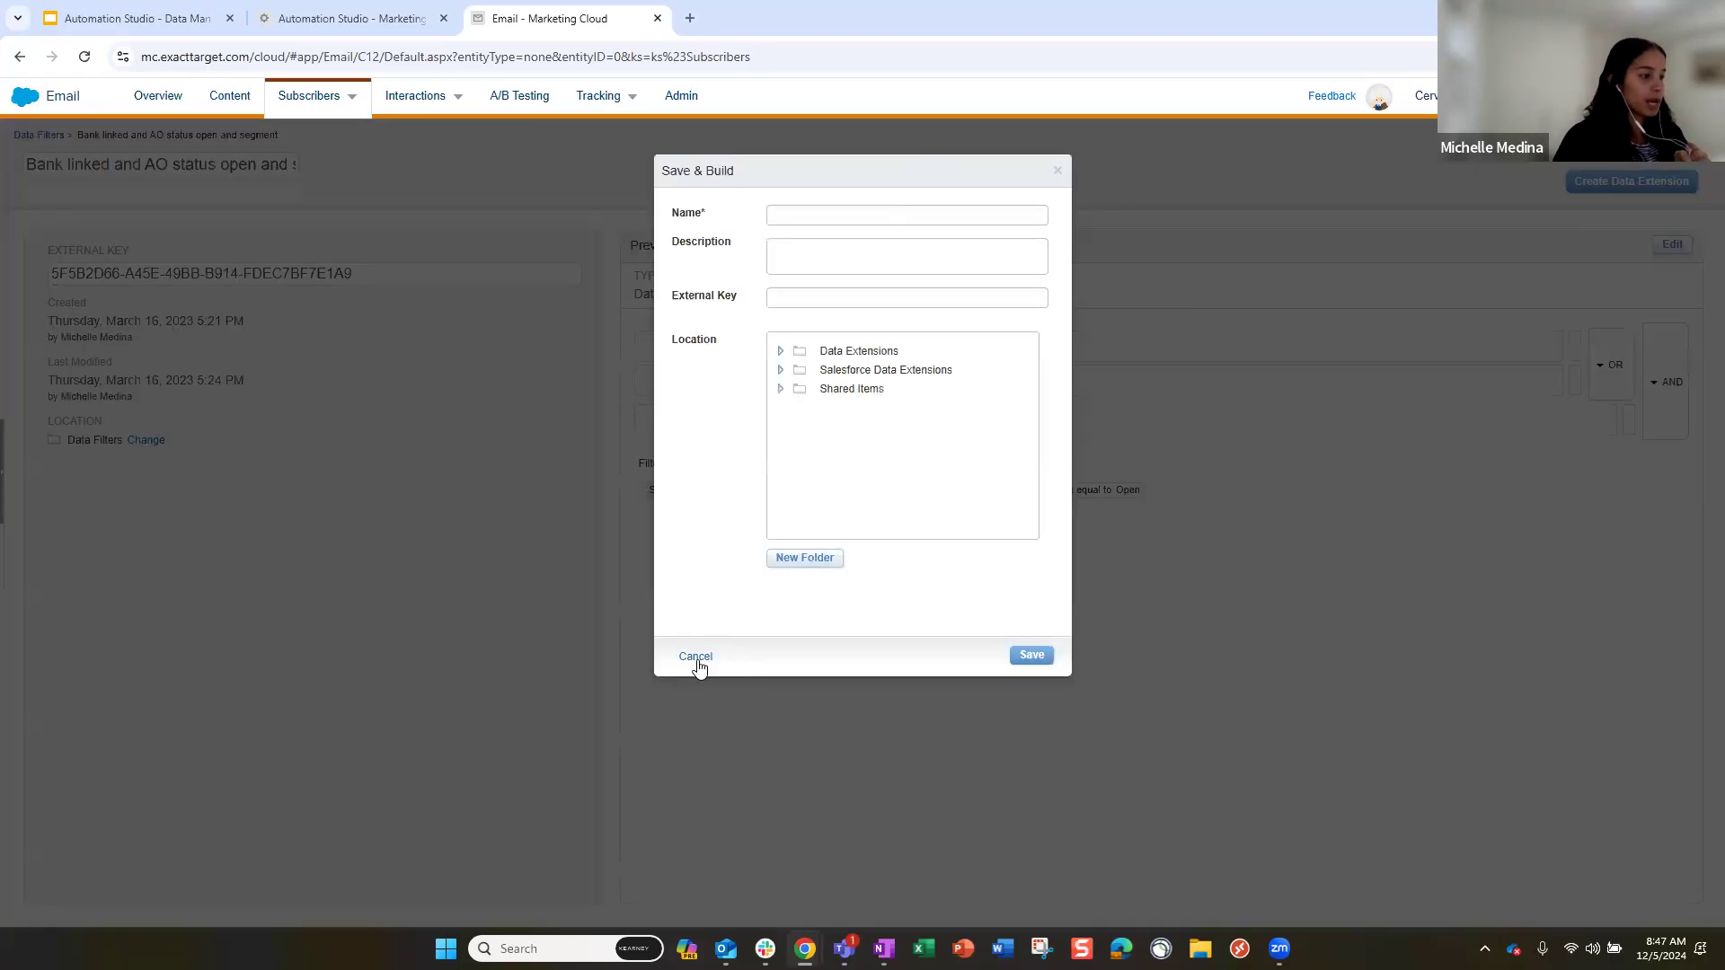
left_click(696, 657)
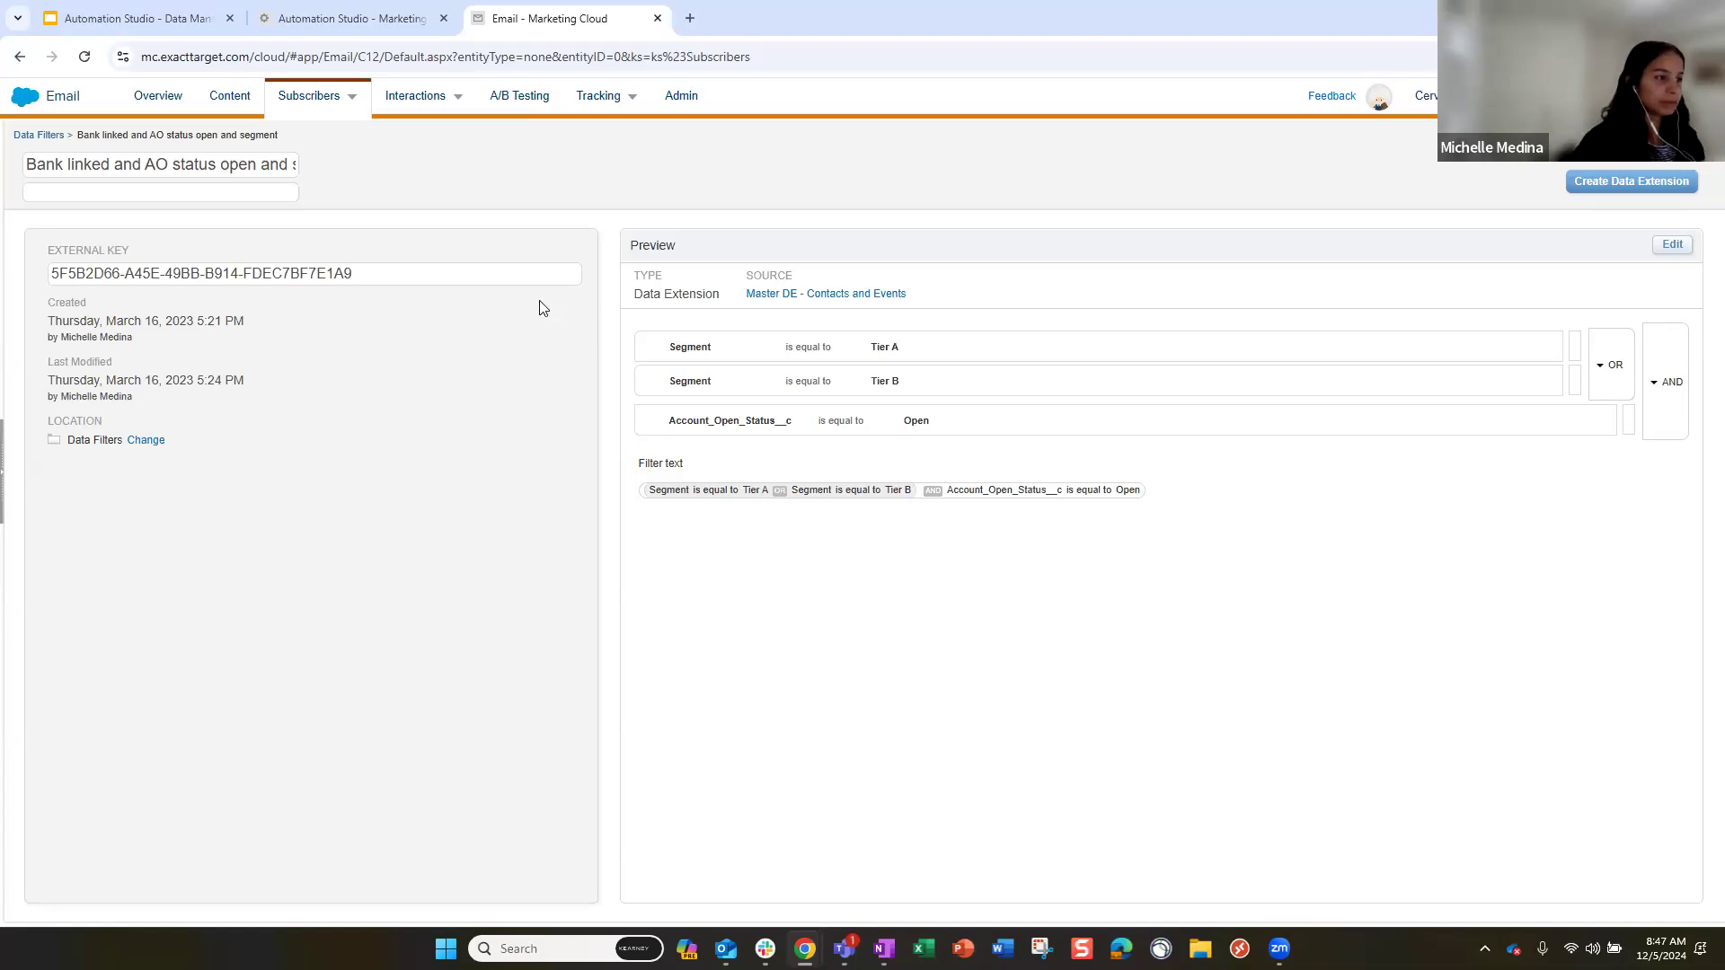
Return to the Test automation in Automation Studio, refresh its run log, and review the run status and notification settings
left_click(404, 25)
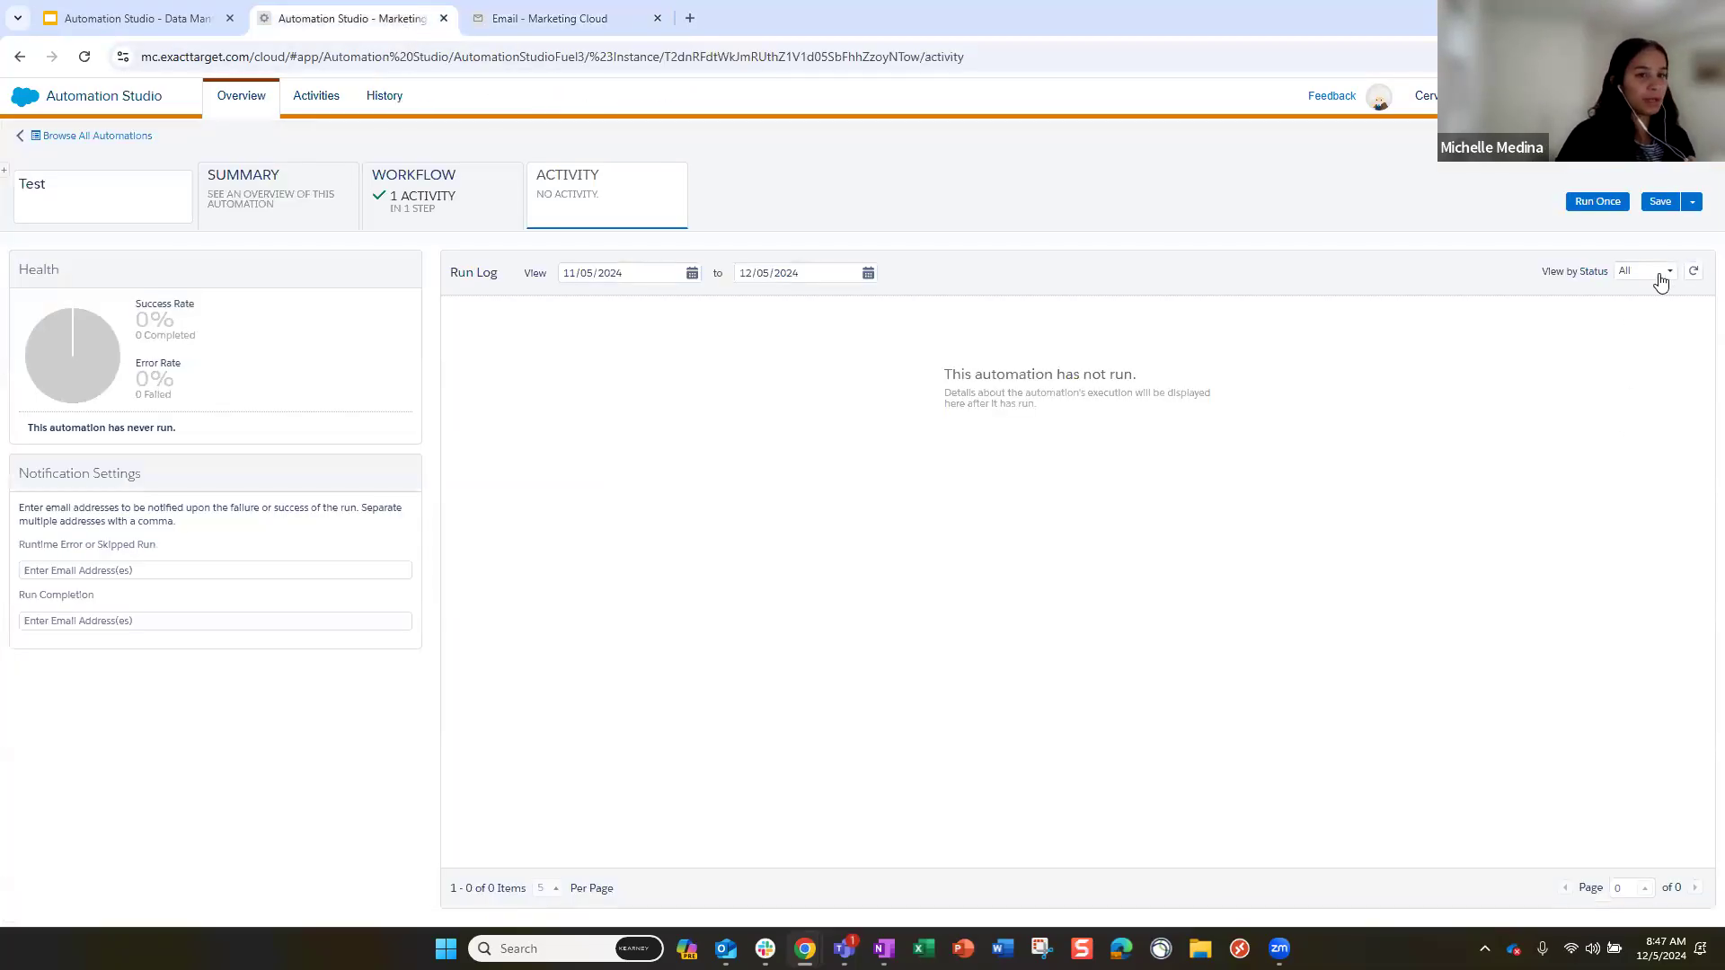
left_click(1696, 273)
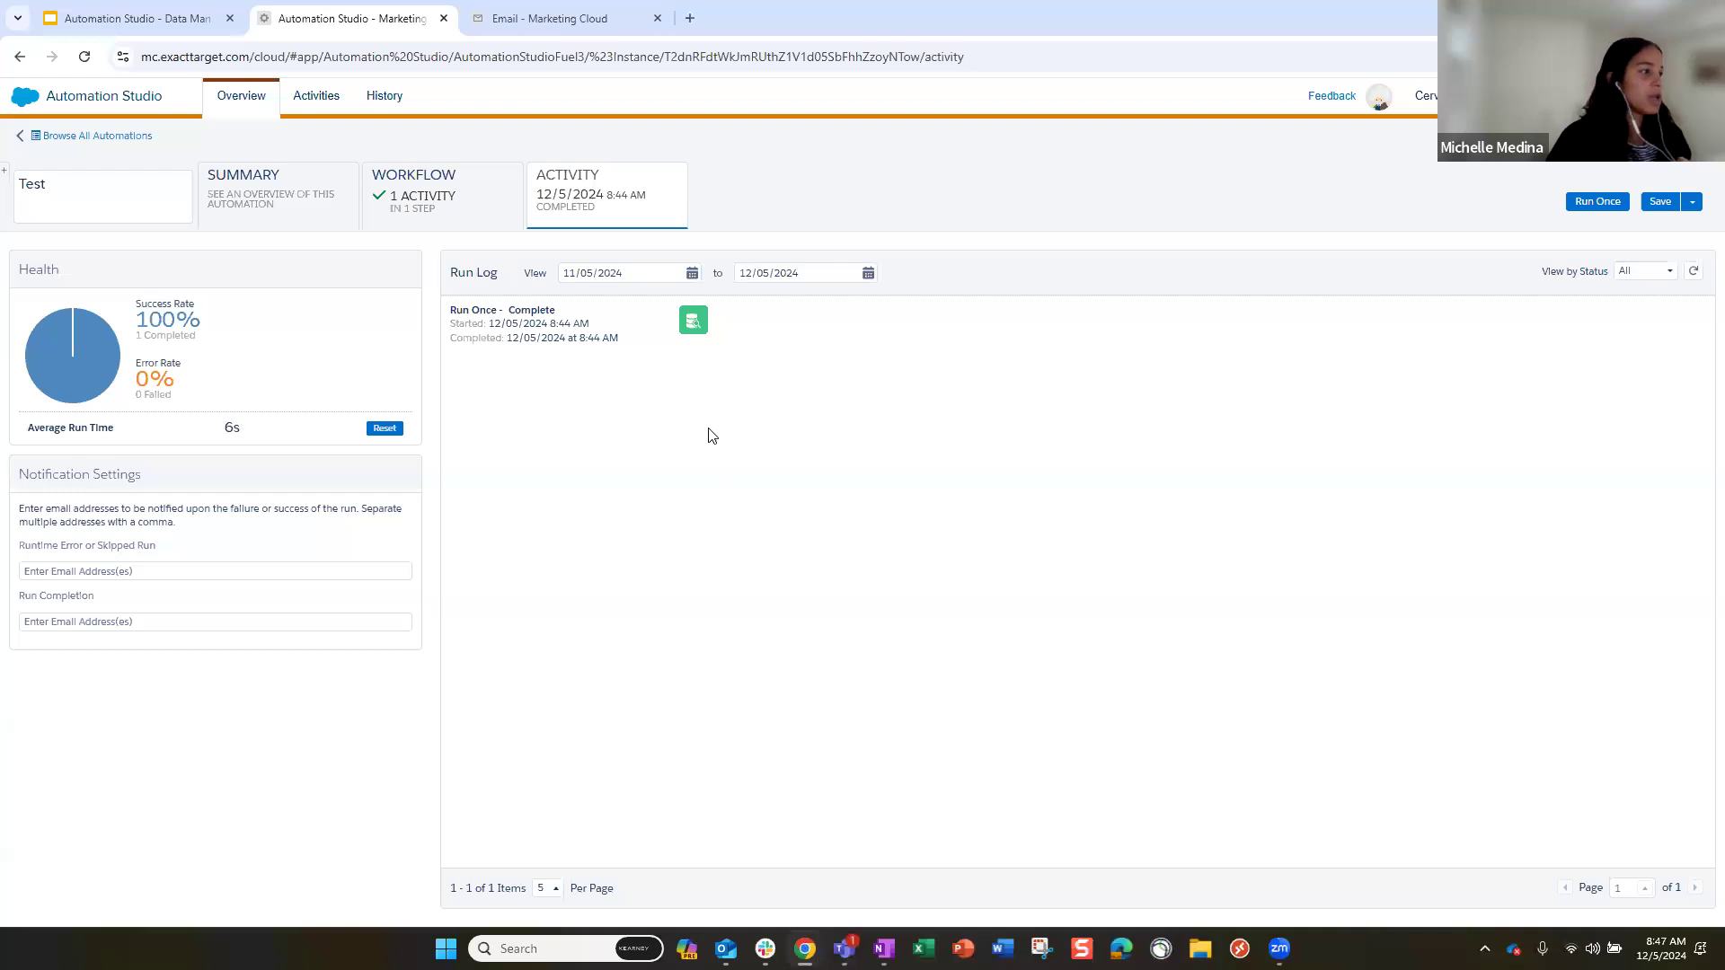
mouse_move(681, 325)
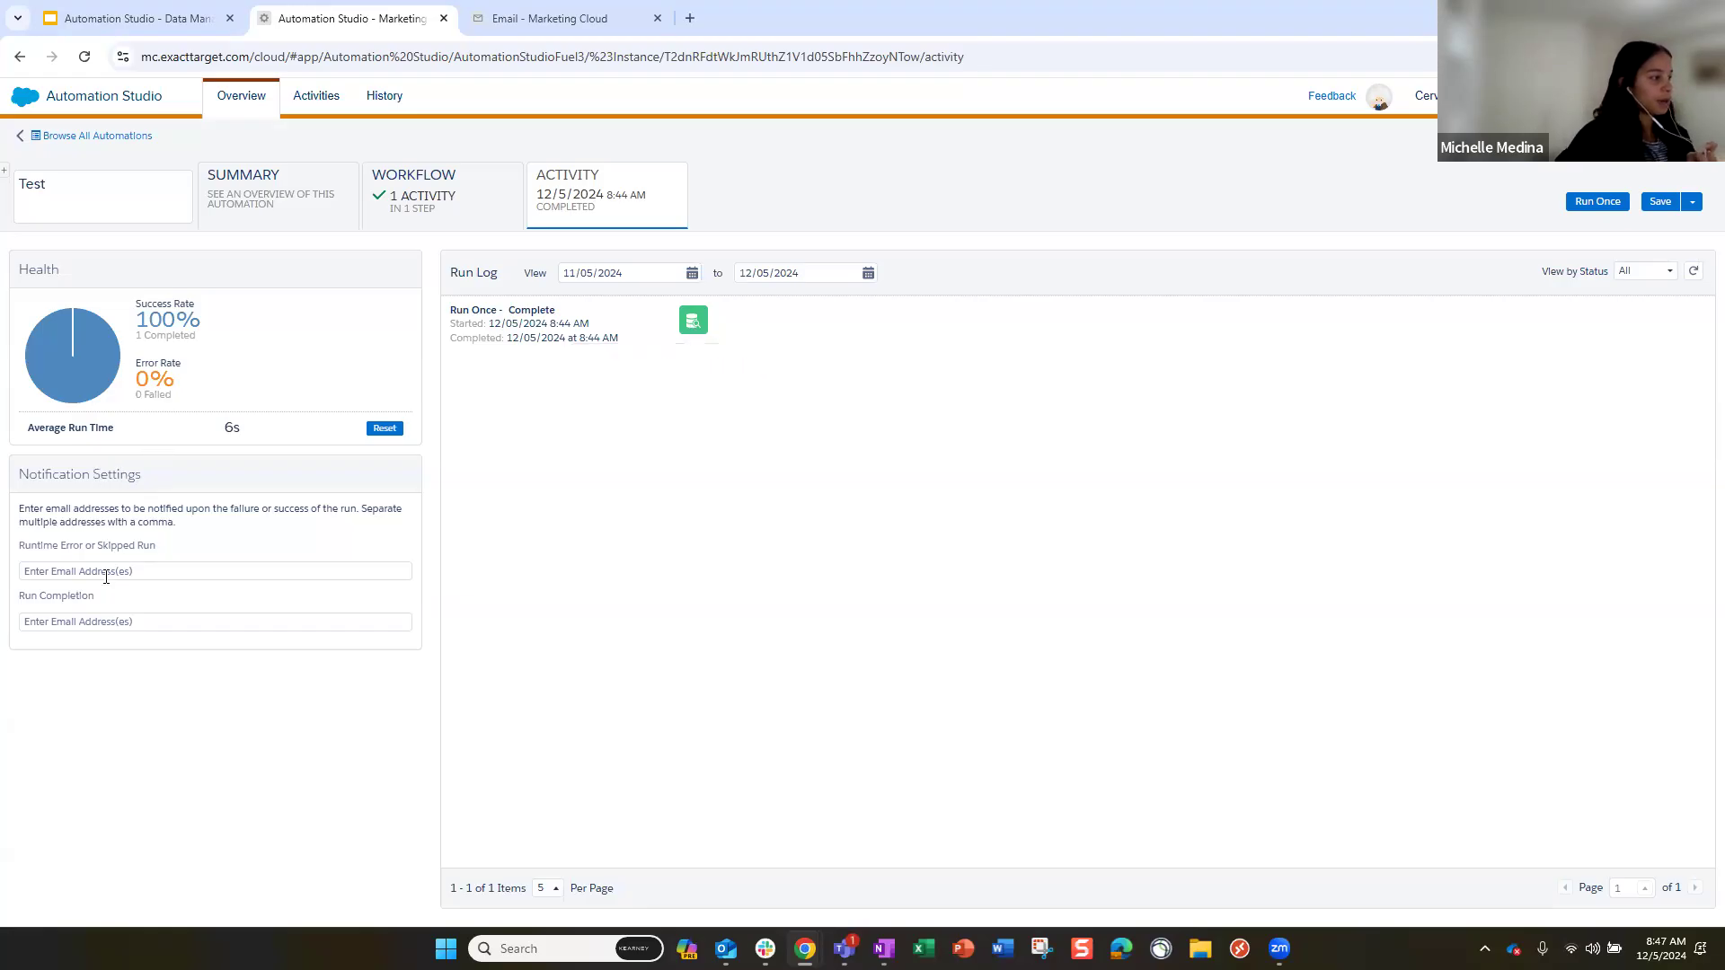
triple_click(159, 477)
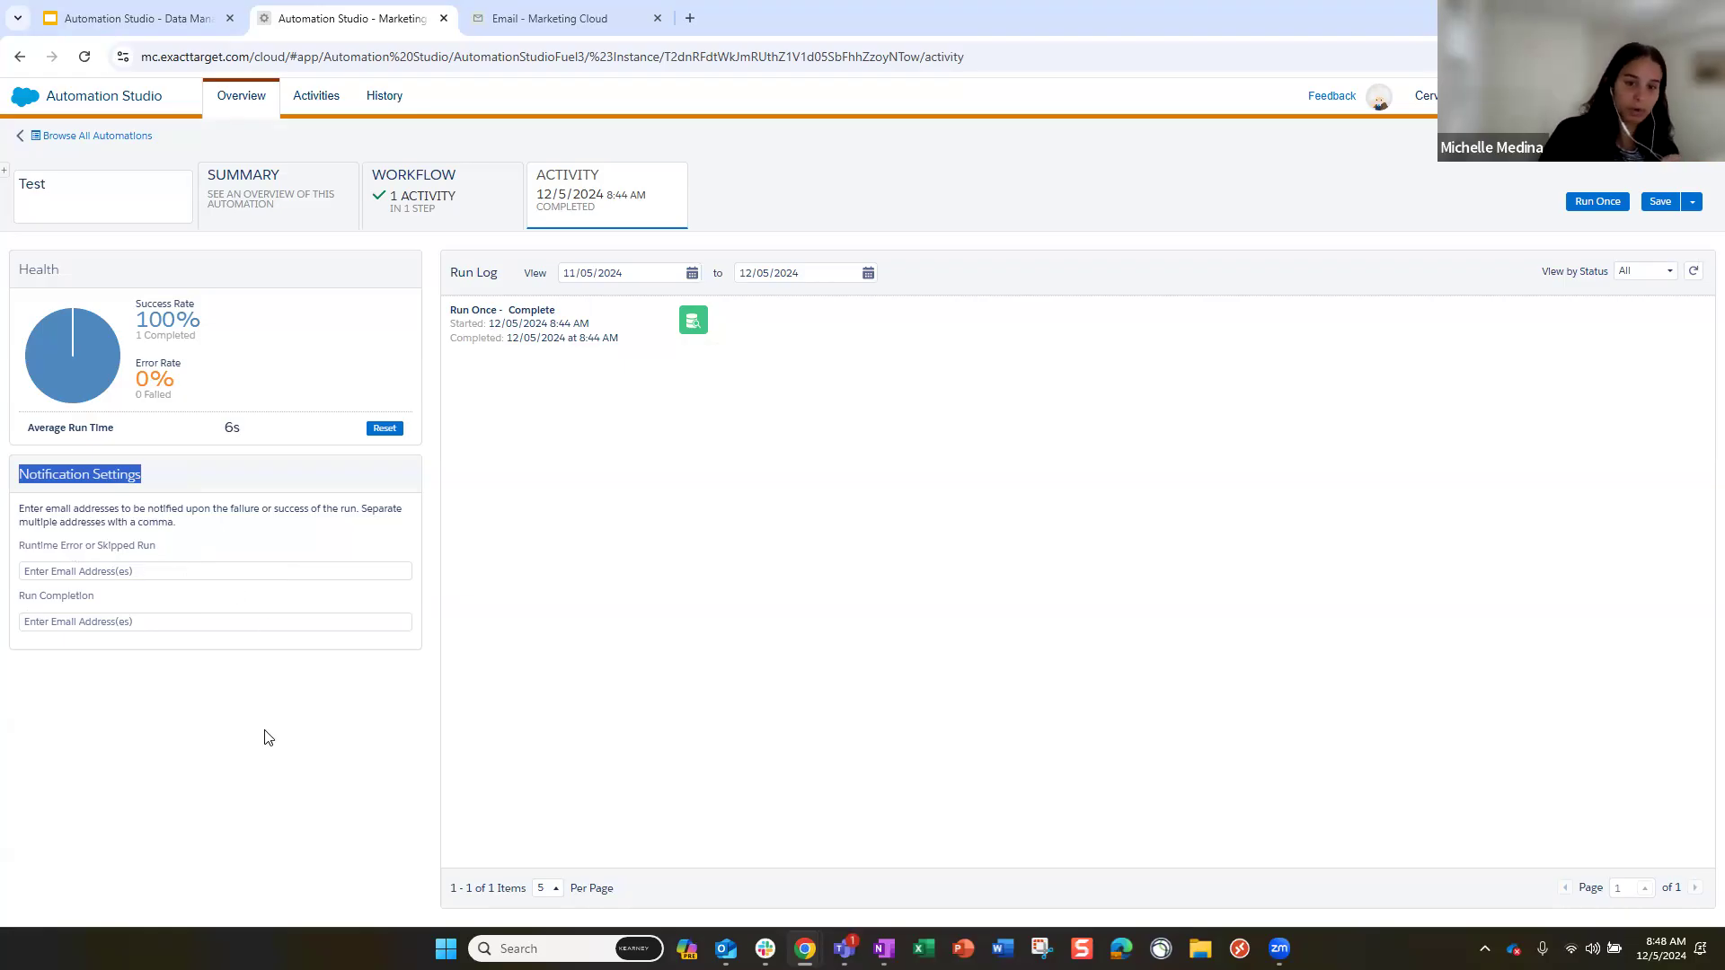
left_click(36, 600)
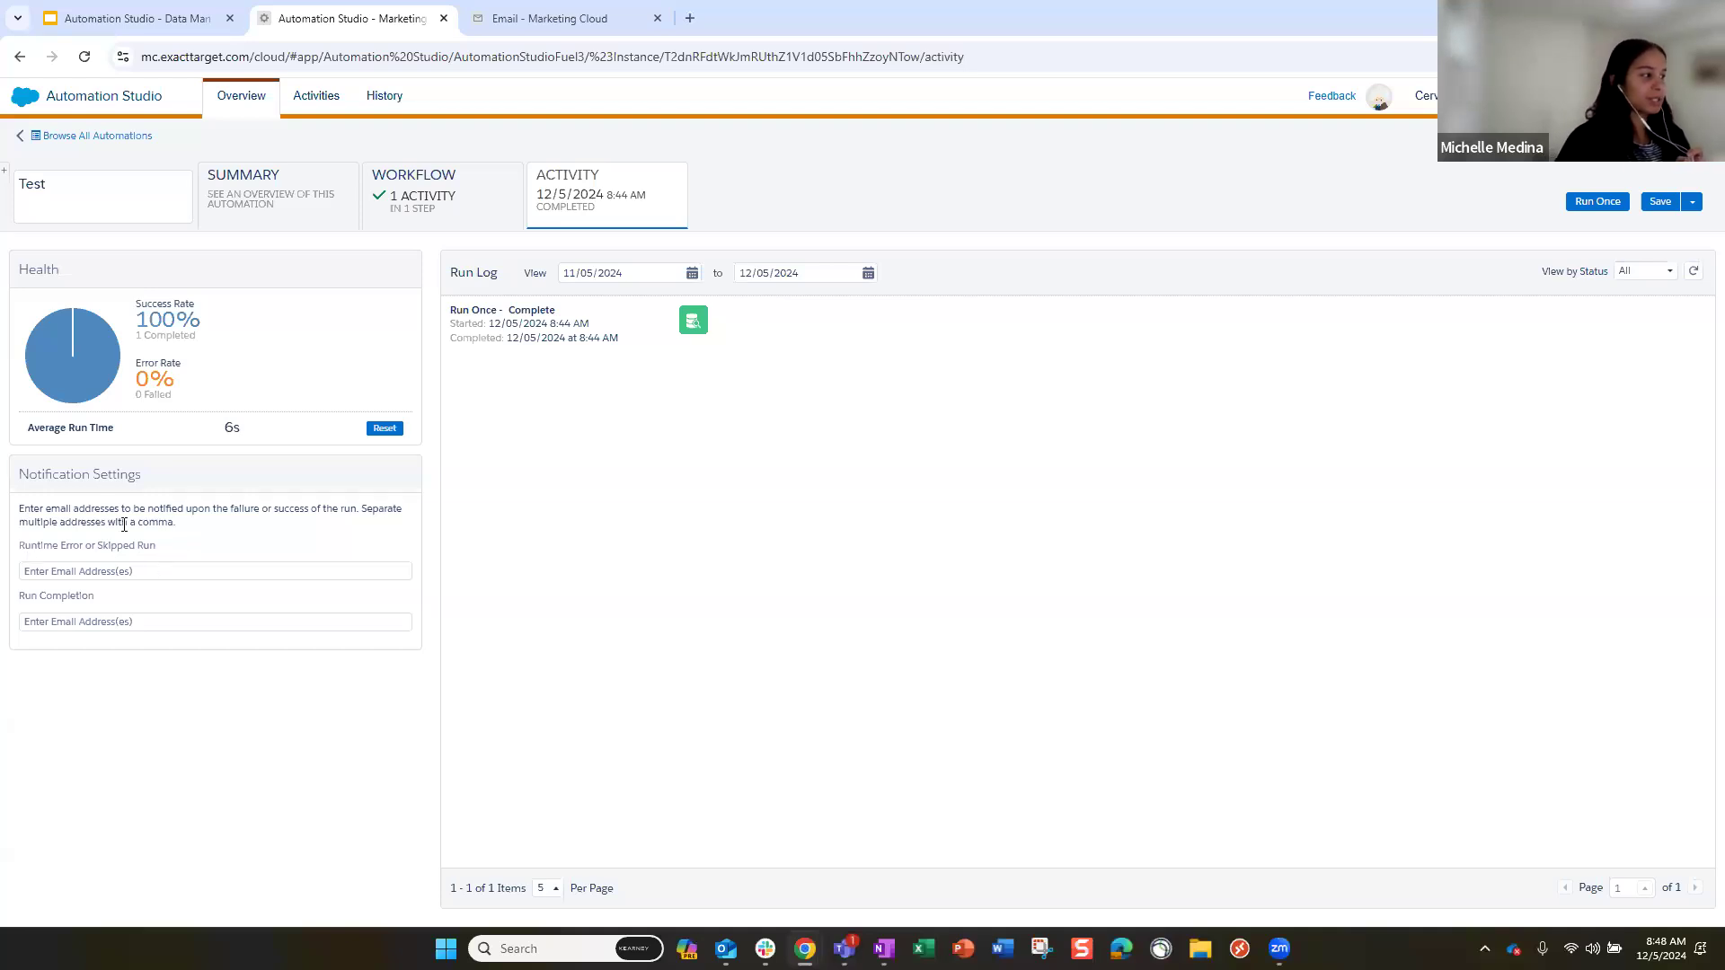
Examine the Test automation's notification setting for a runtime error or skipped run
triple_click(183, 542)
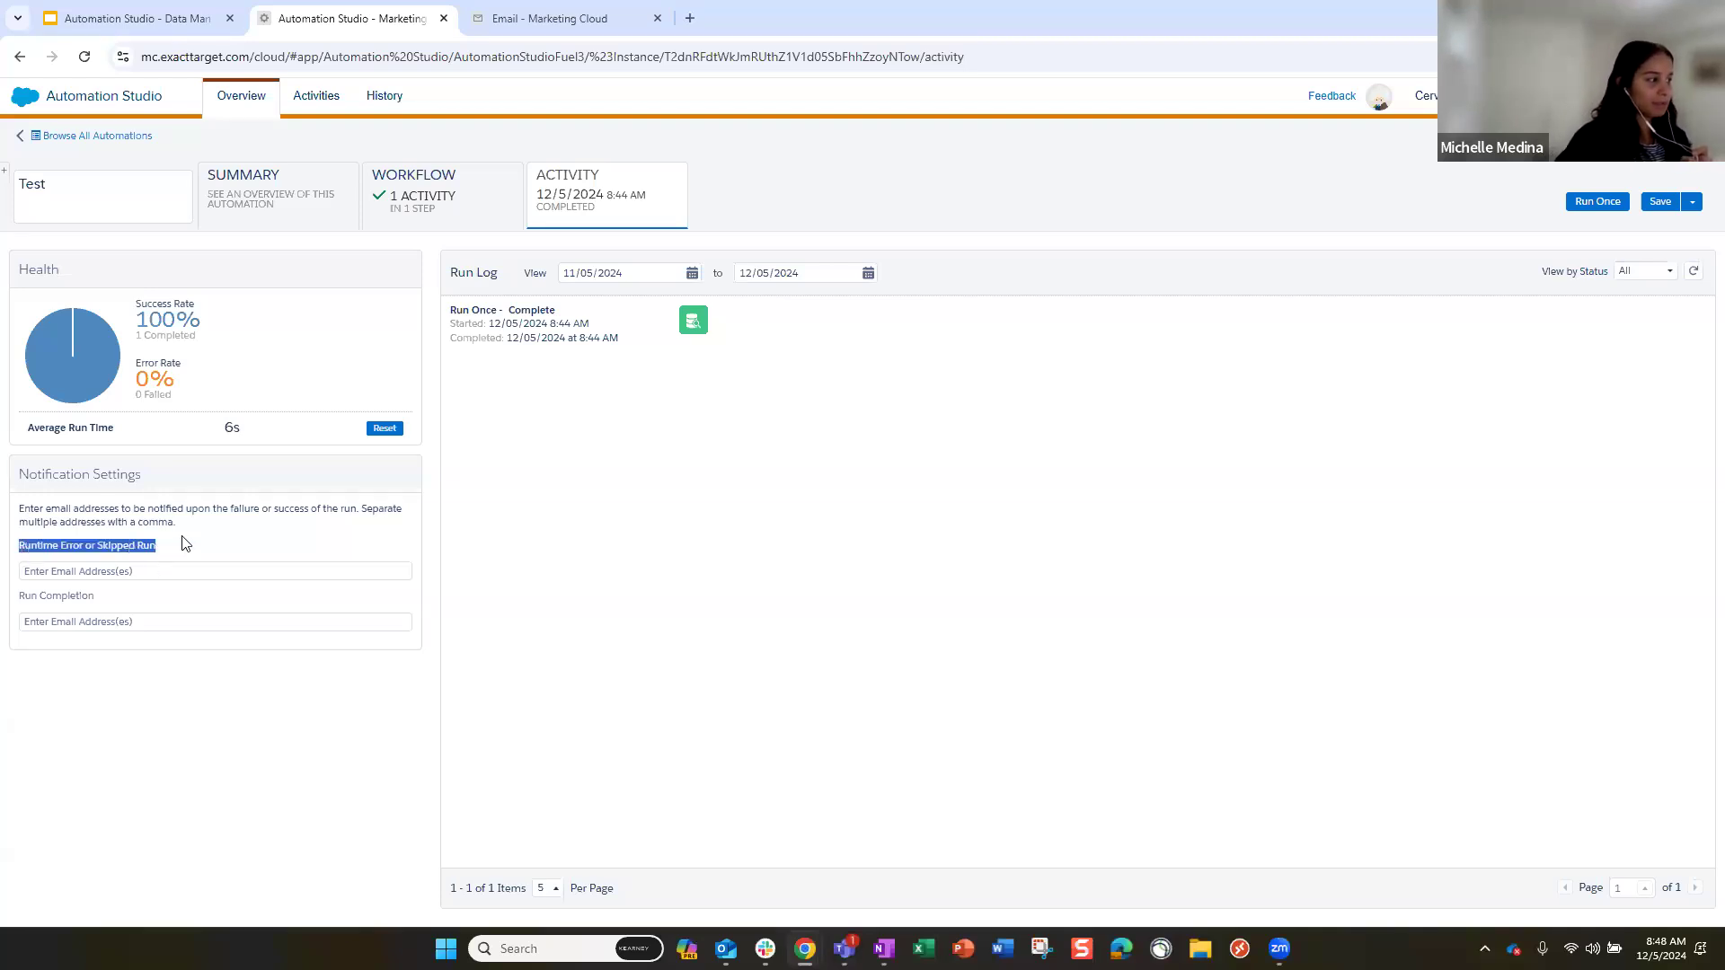
left_click(182, 553)
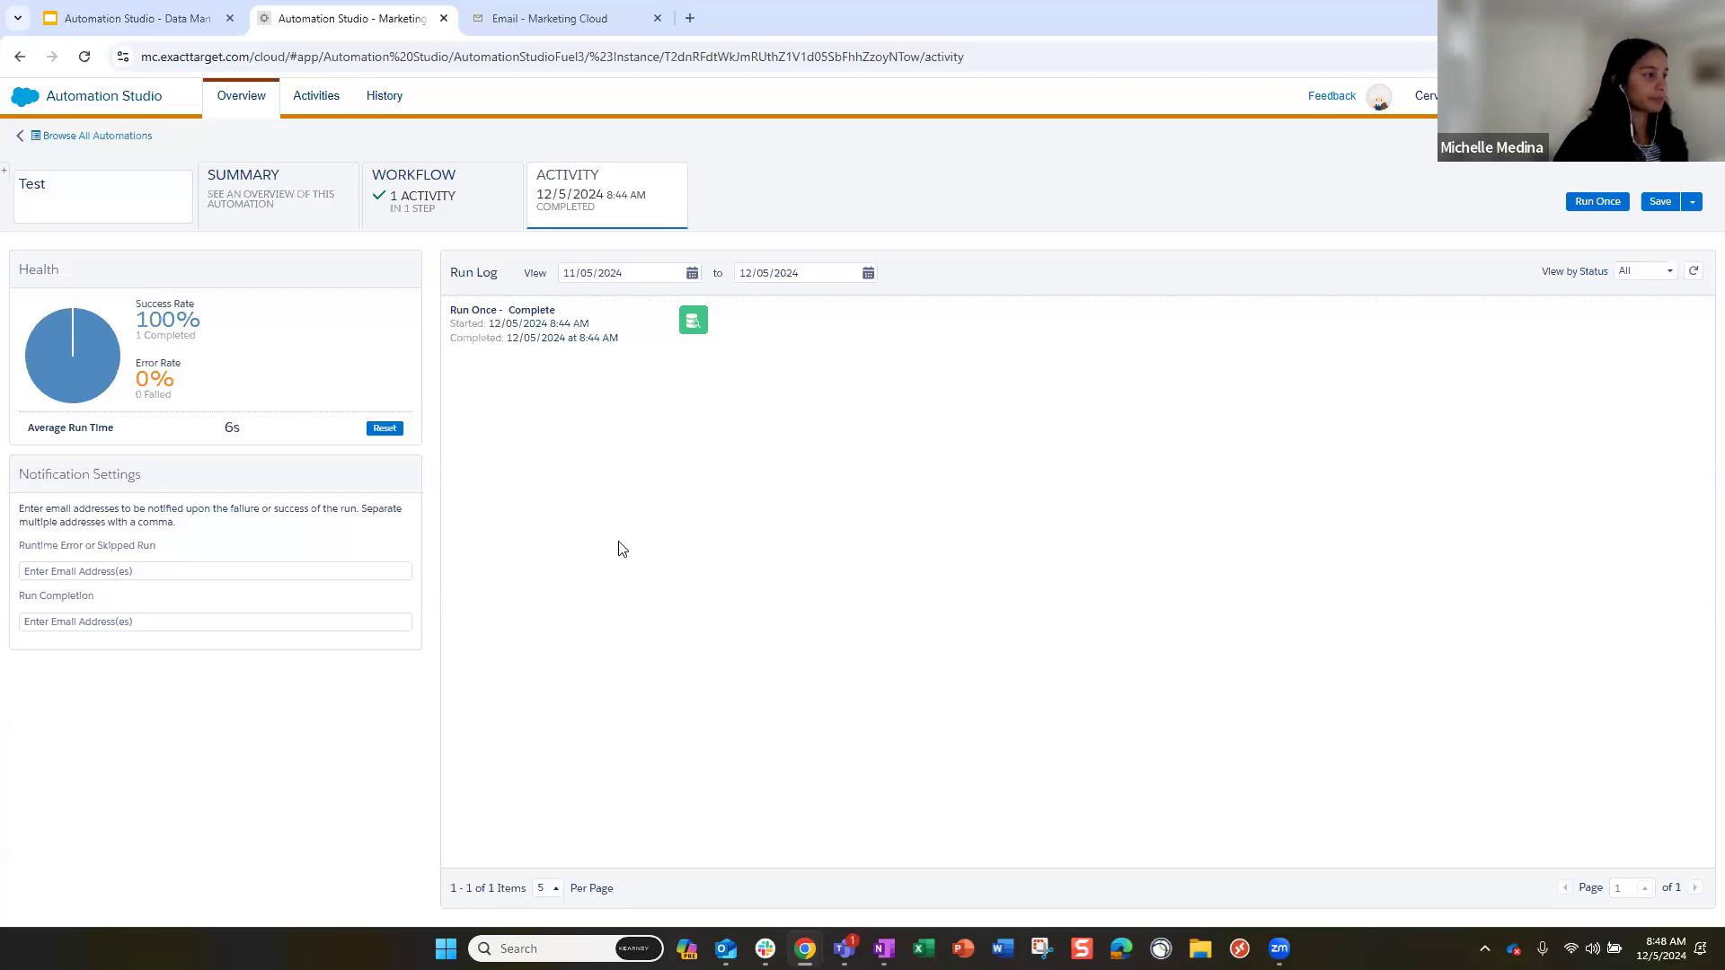
Create a new automation with a Schedule starting source and add a Filter activity as its first step
left_click(118, 137)
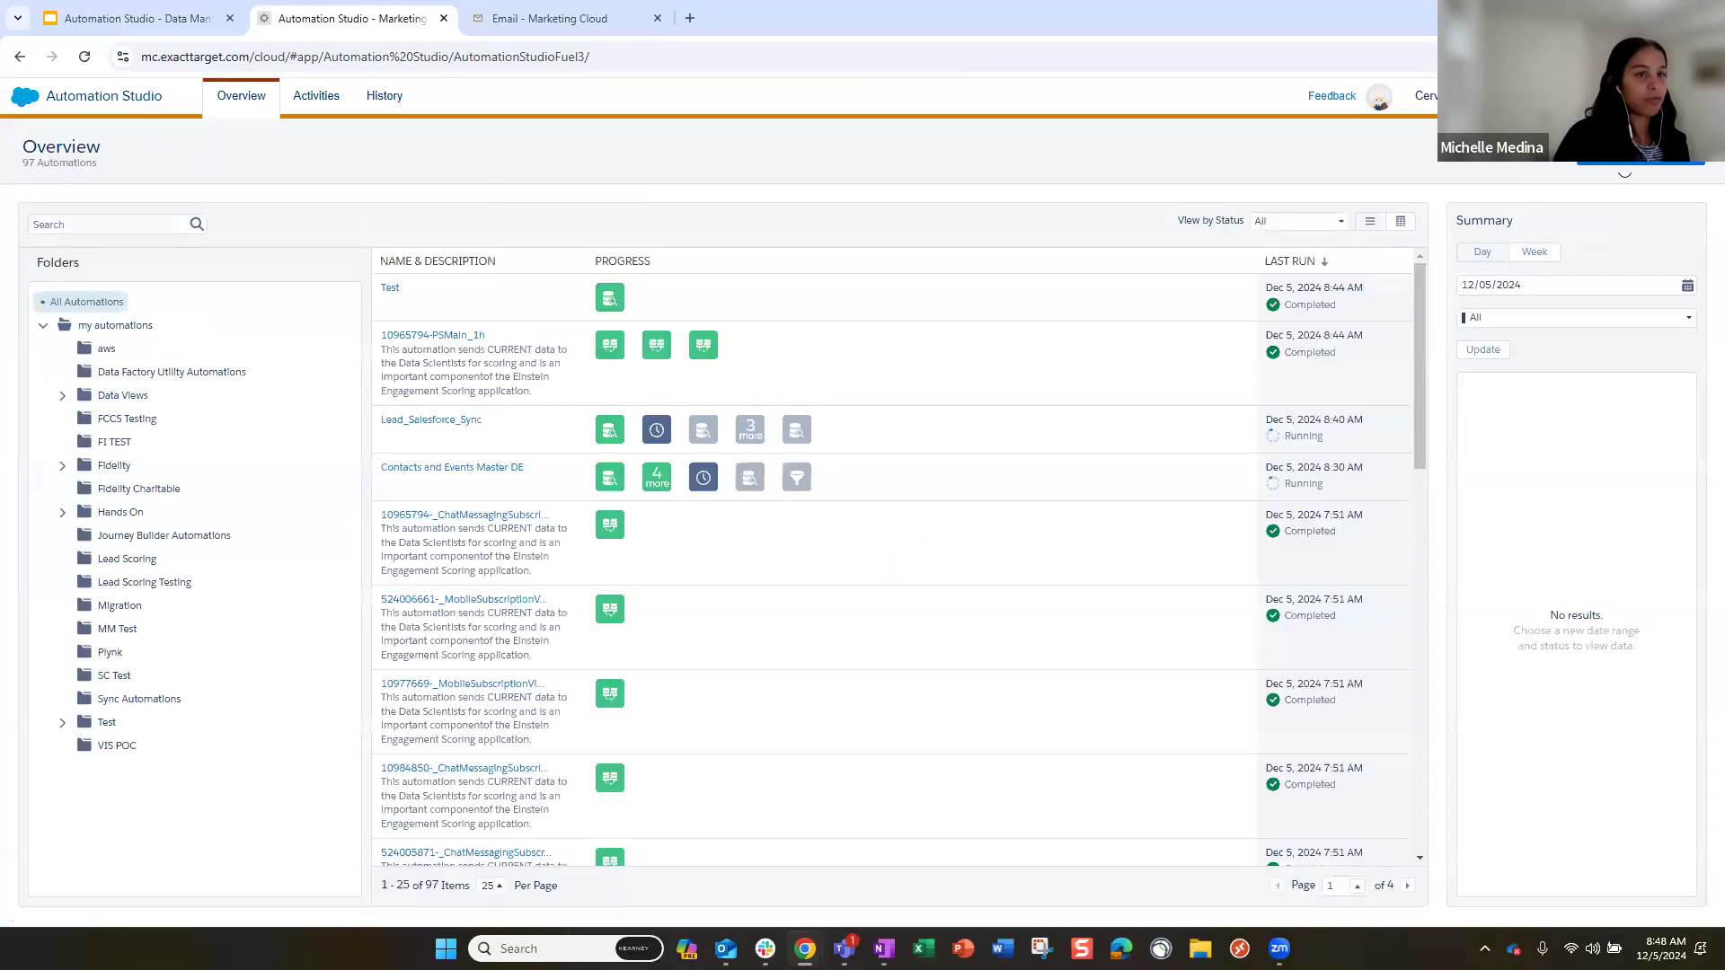
left_click(1624, 160)
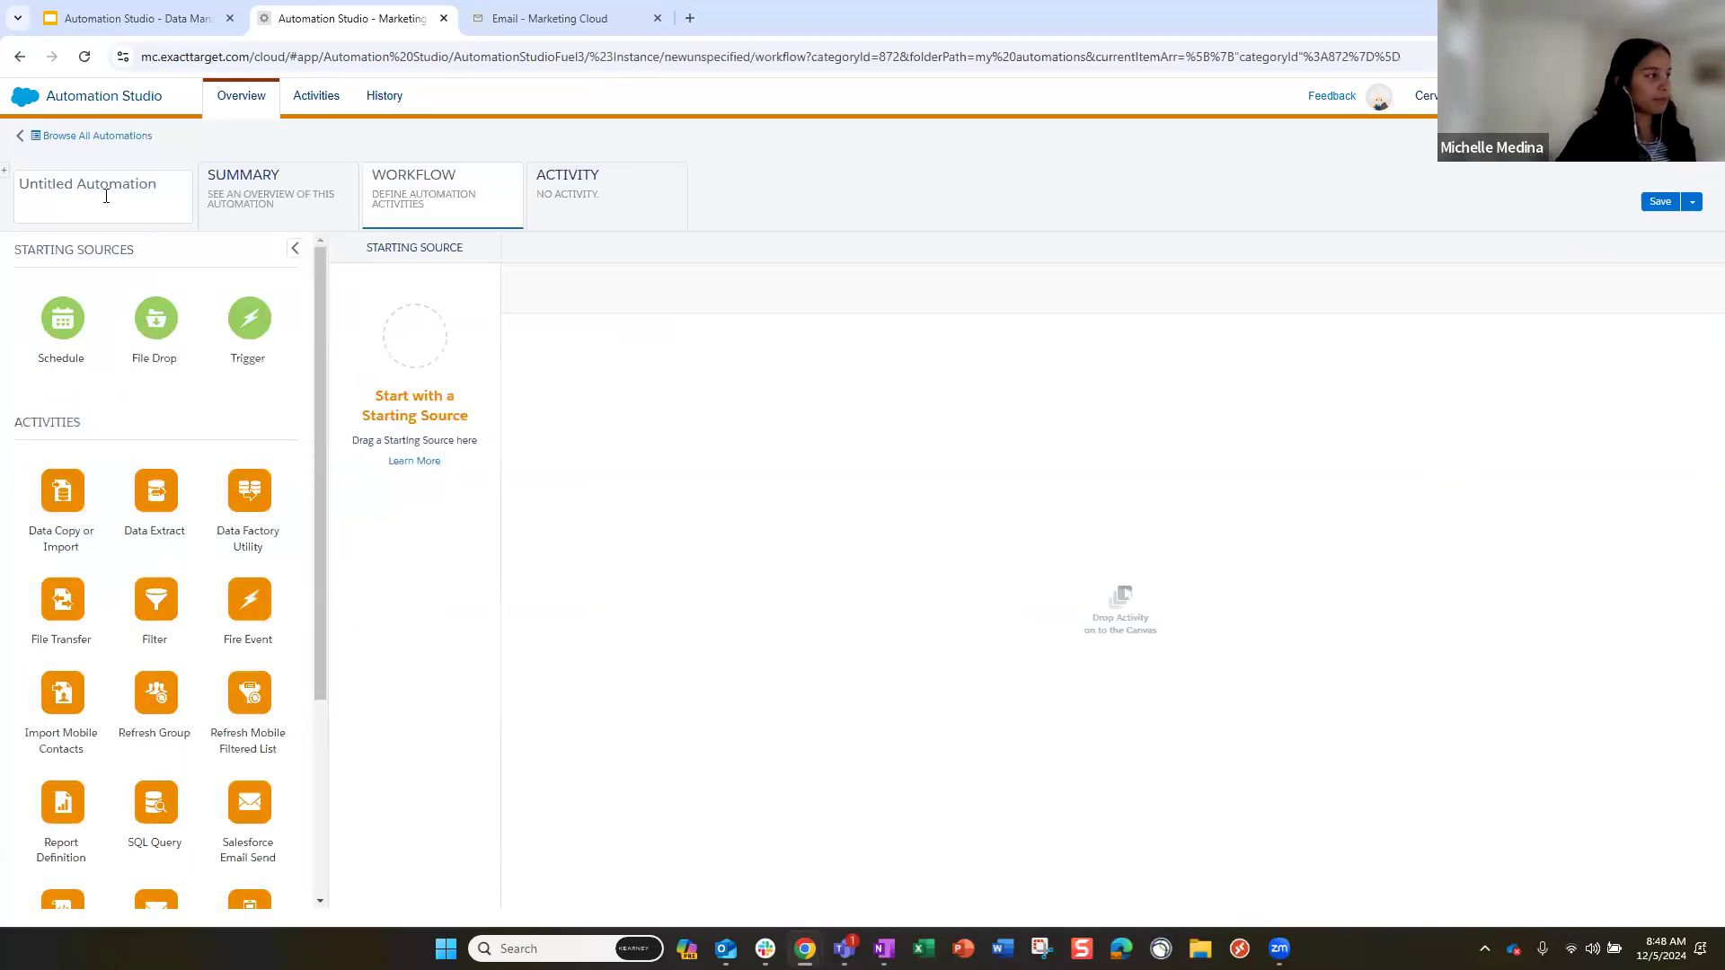
left_click_drag(71, 332, 449, 342)
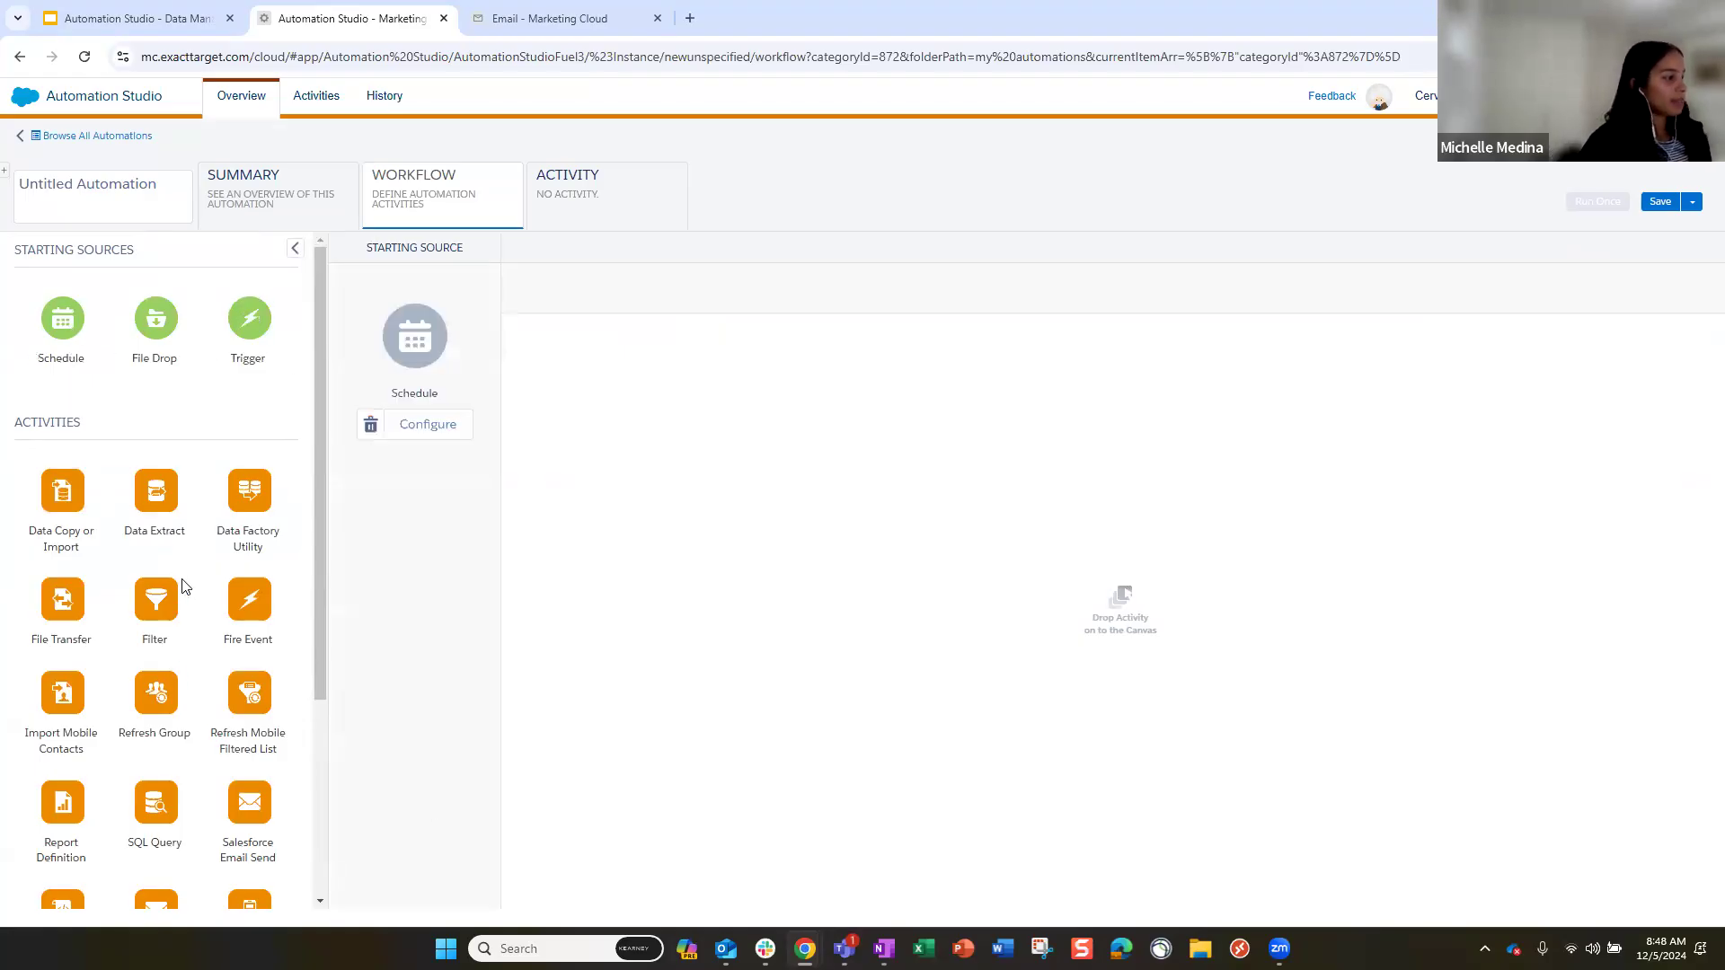
left_click_drag(158, 604, 722, 404)
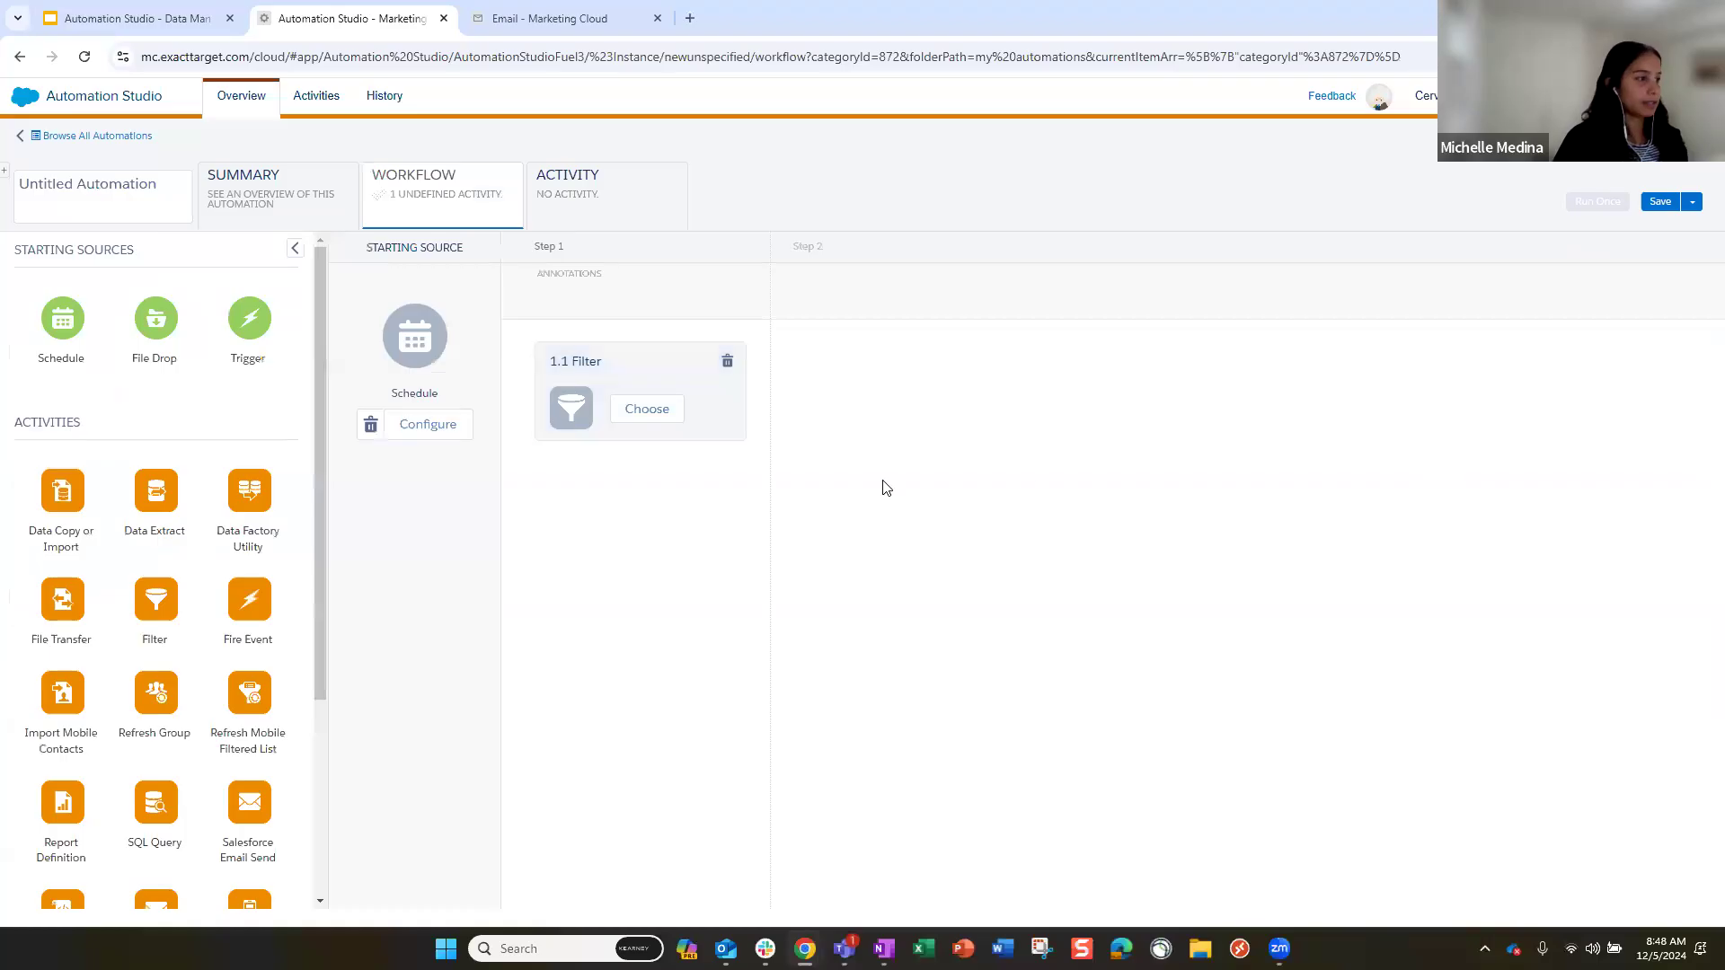
Start a new filter activity named "Hands on" for the Filter step, using the "Bank linked and AO status open and segment" definition
left_click(645, 420)
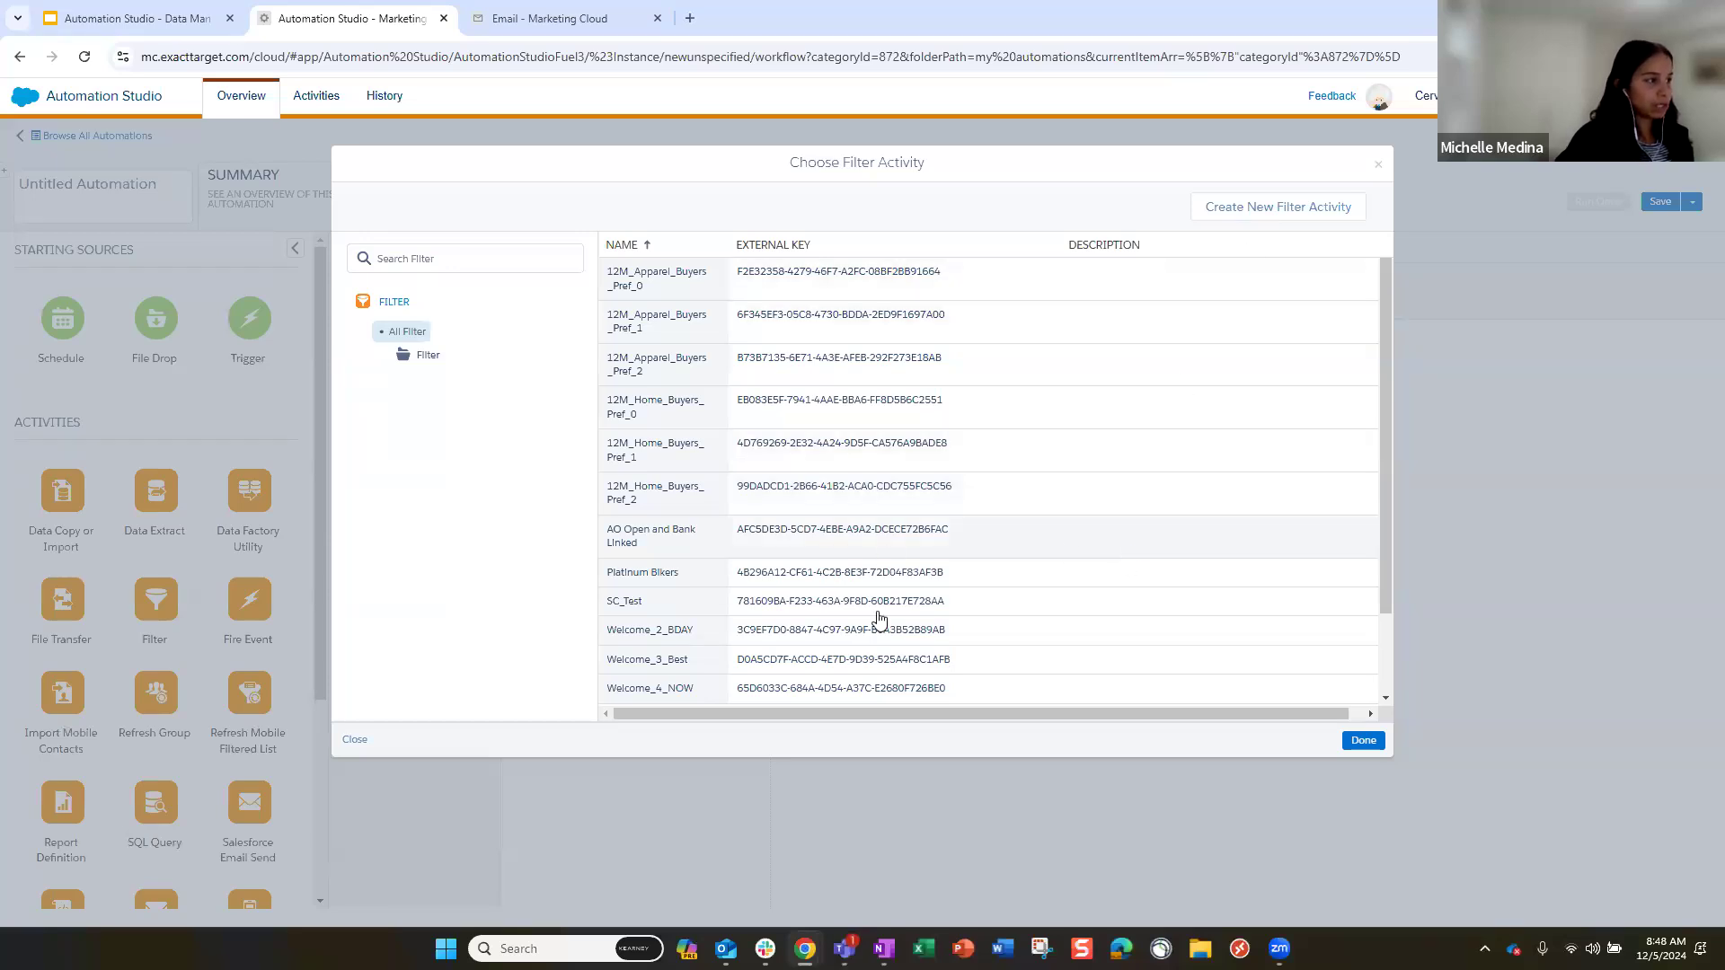
scroll(899, 602, "down", 2)
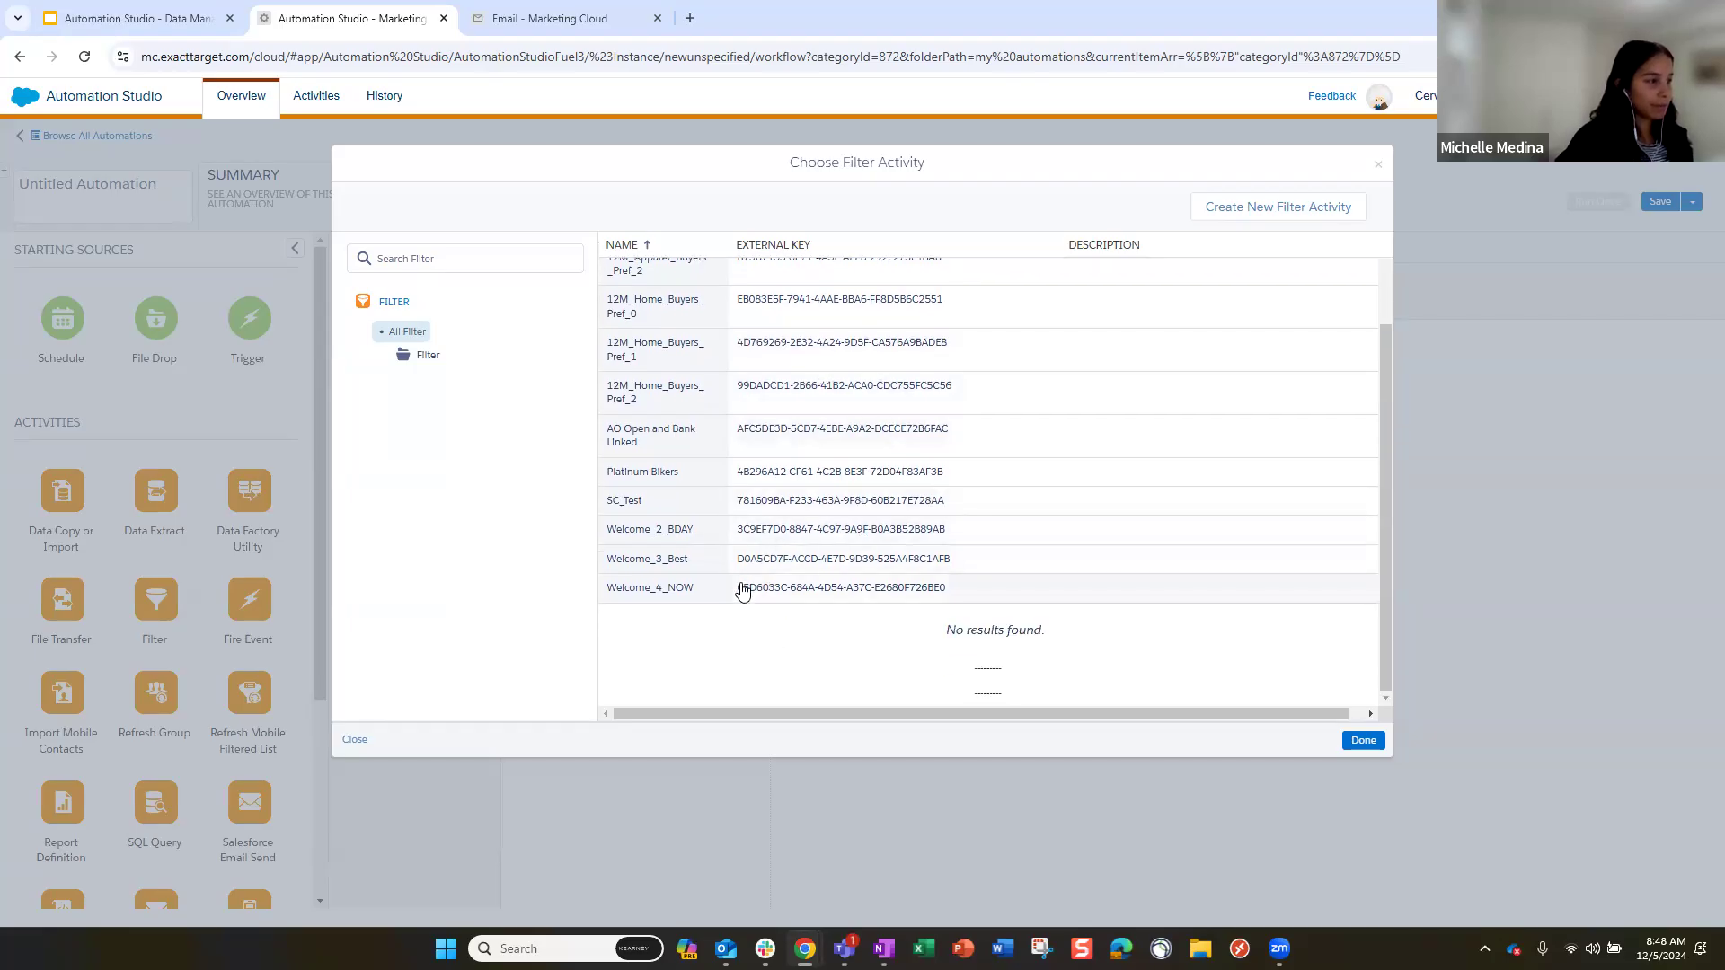
scroll(743, 585, "up", 1)
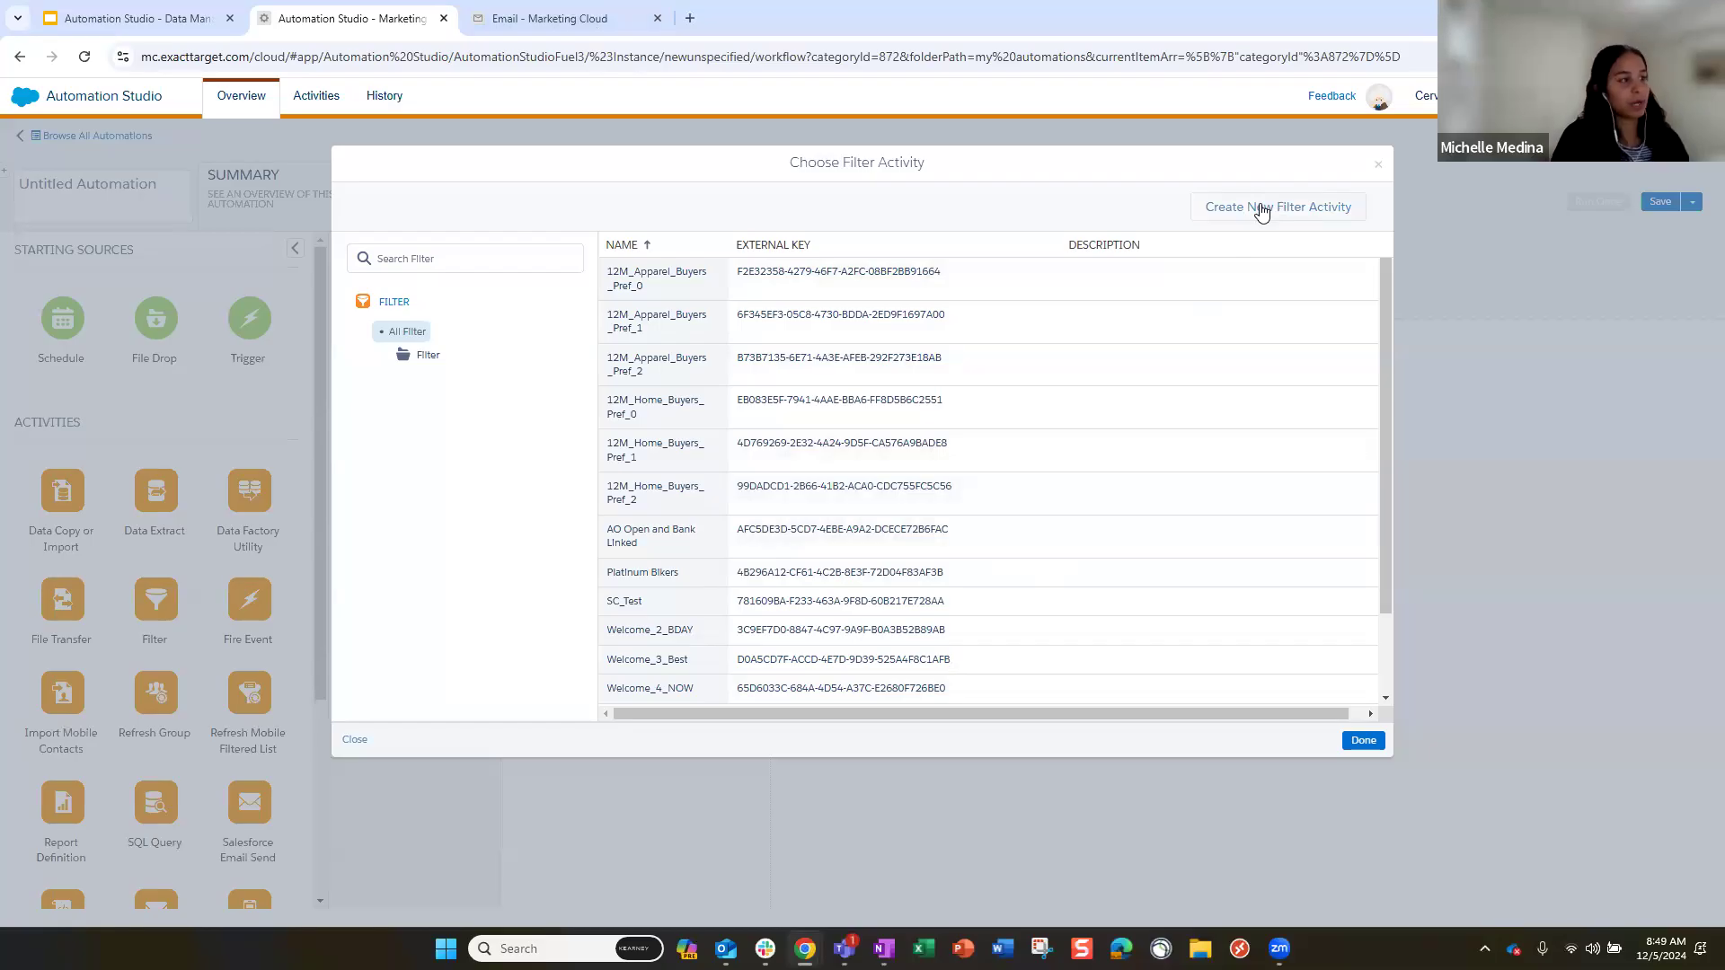
left_click(1265, 210)
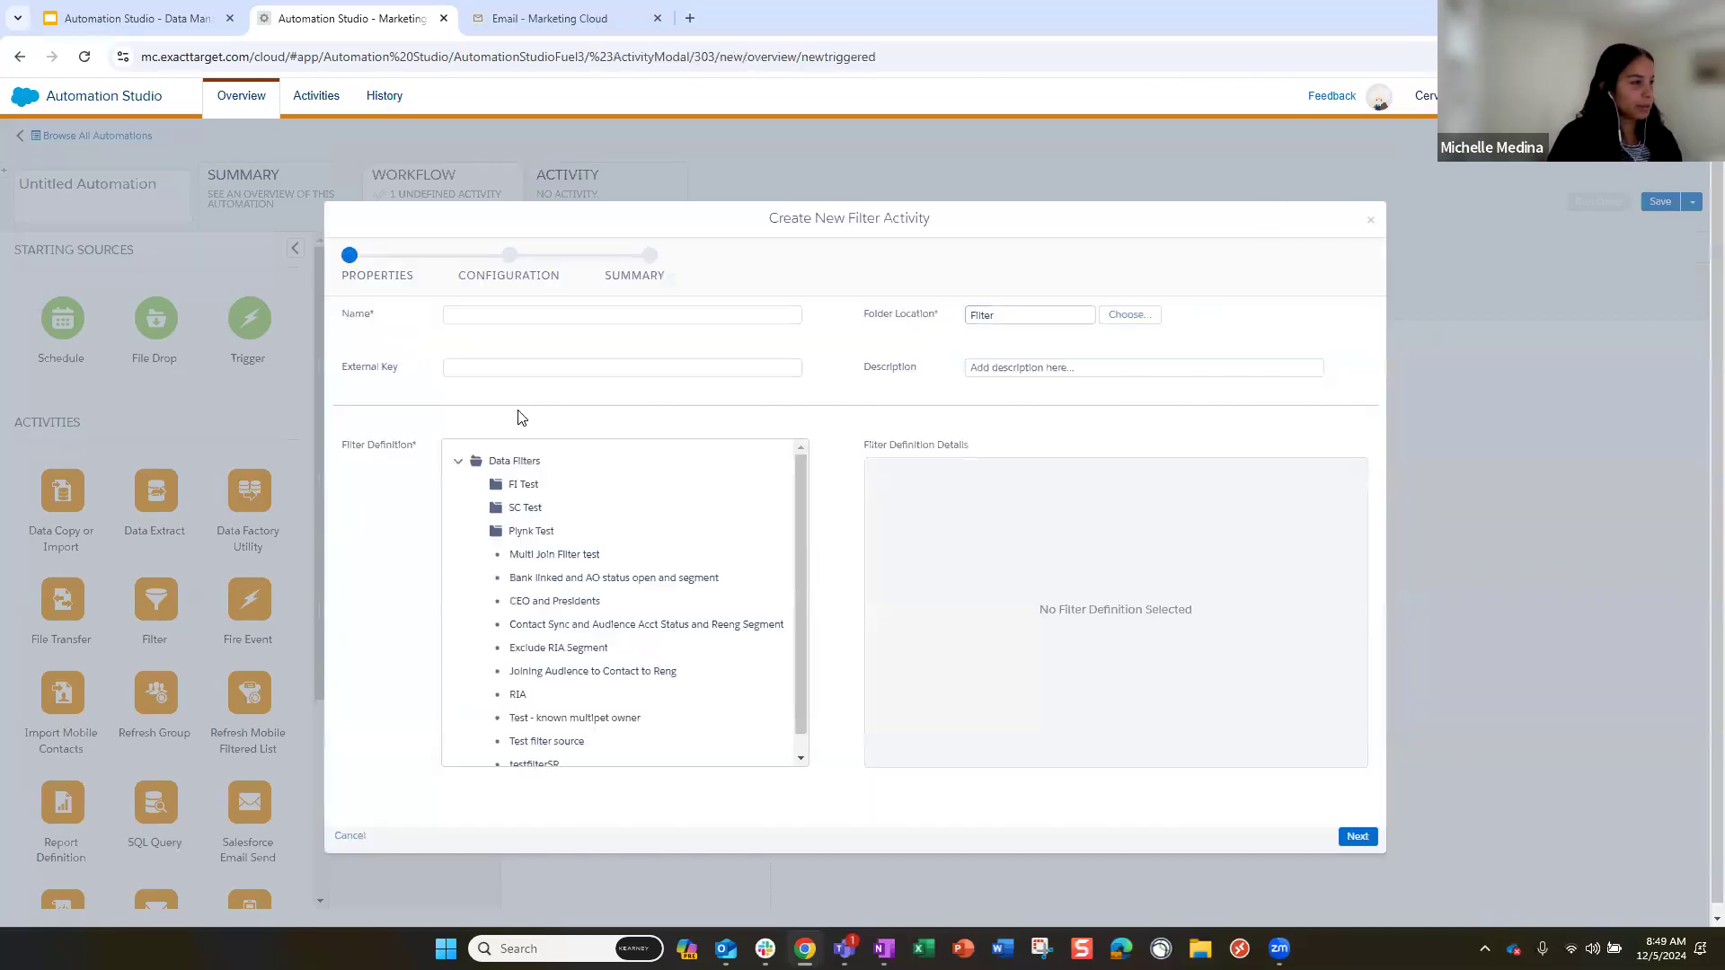
scroll(623, 627, "down", 1)
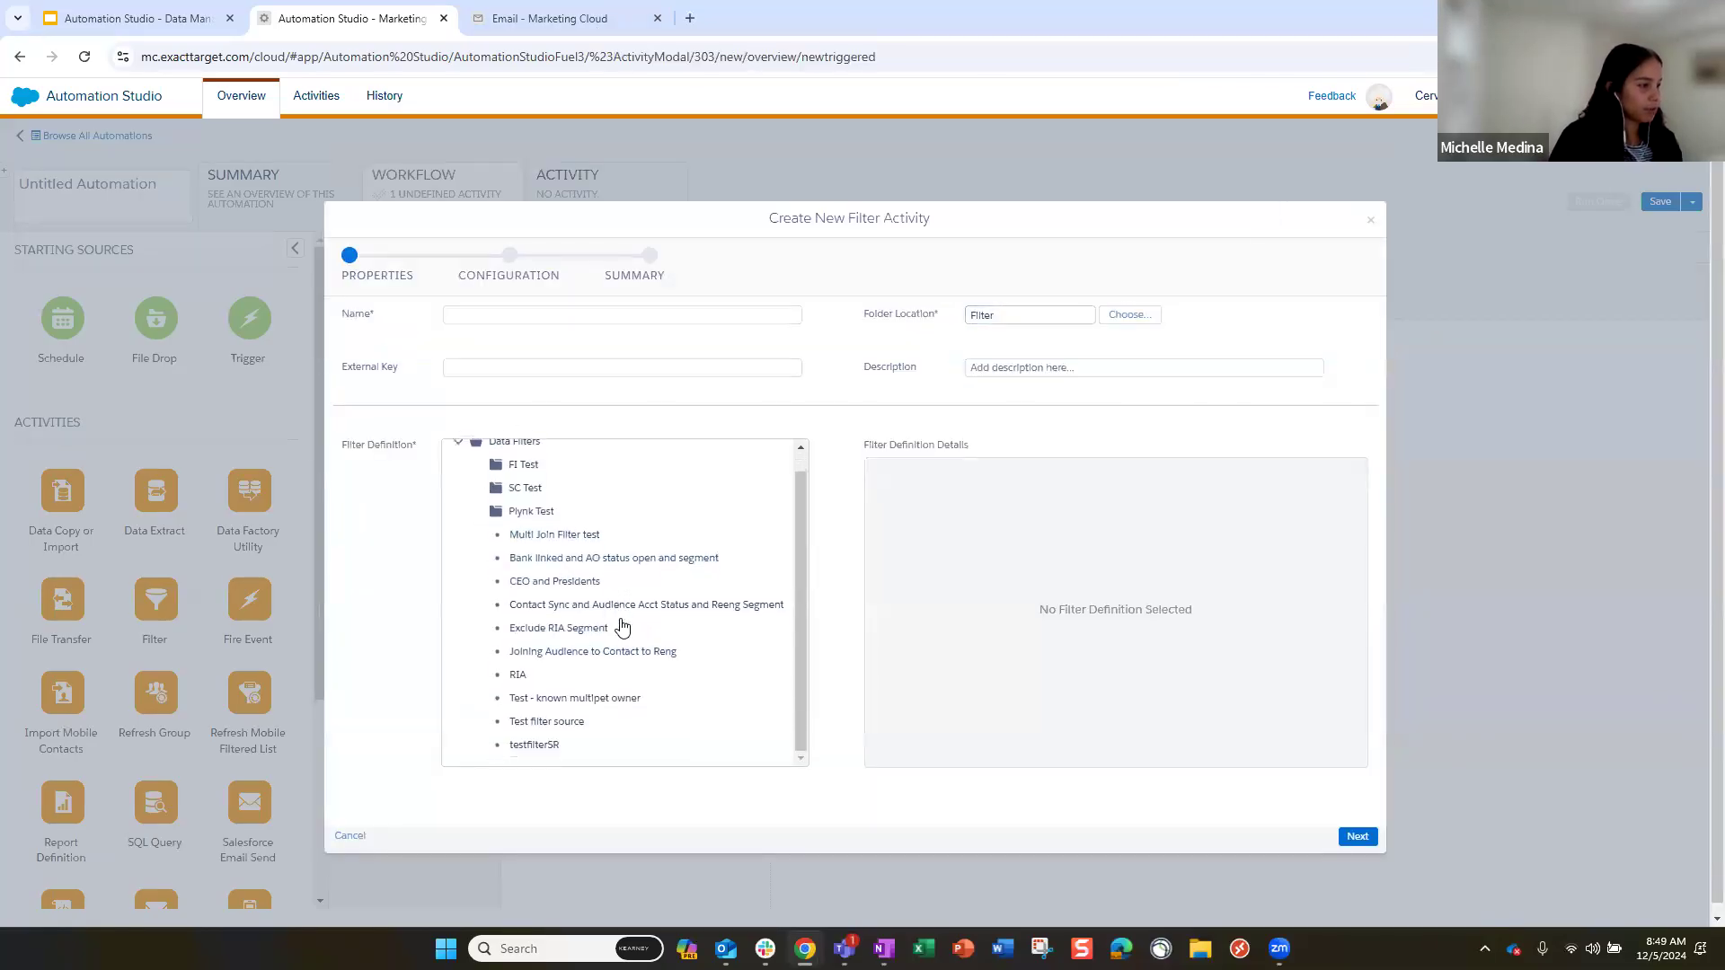
left_click(596, 559)
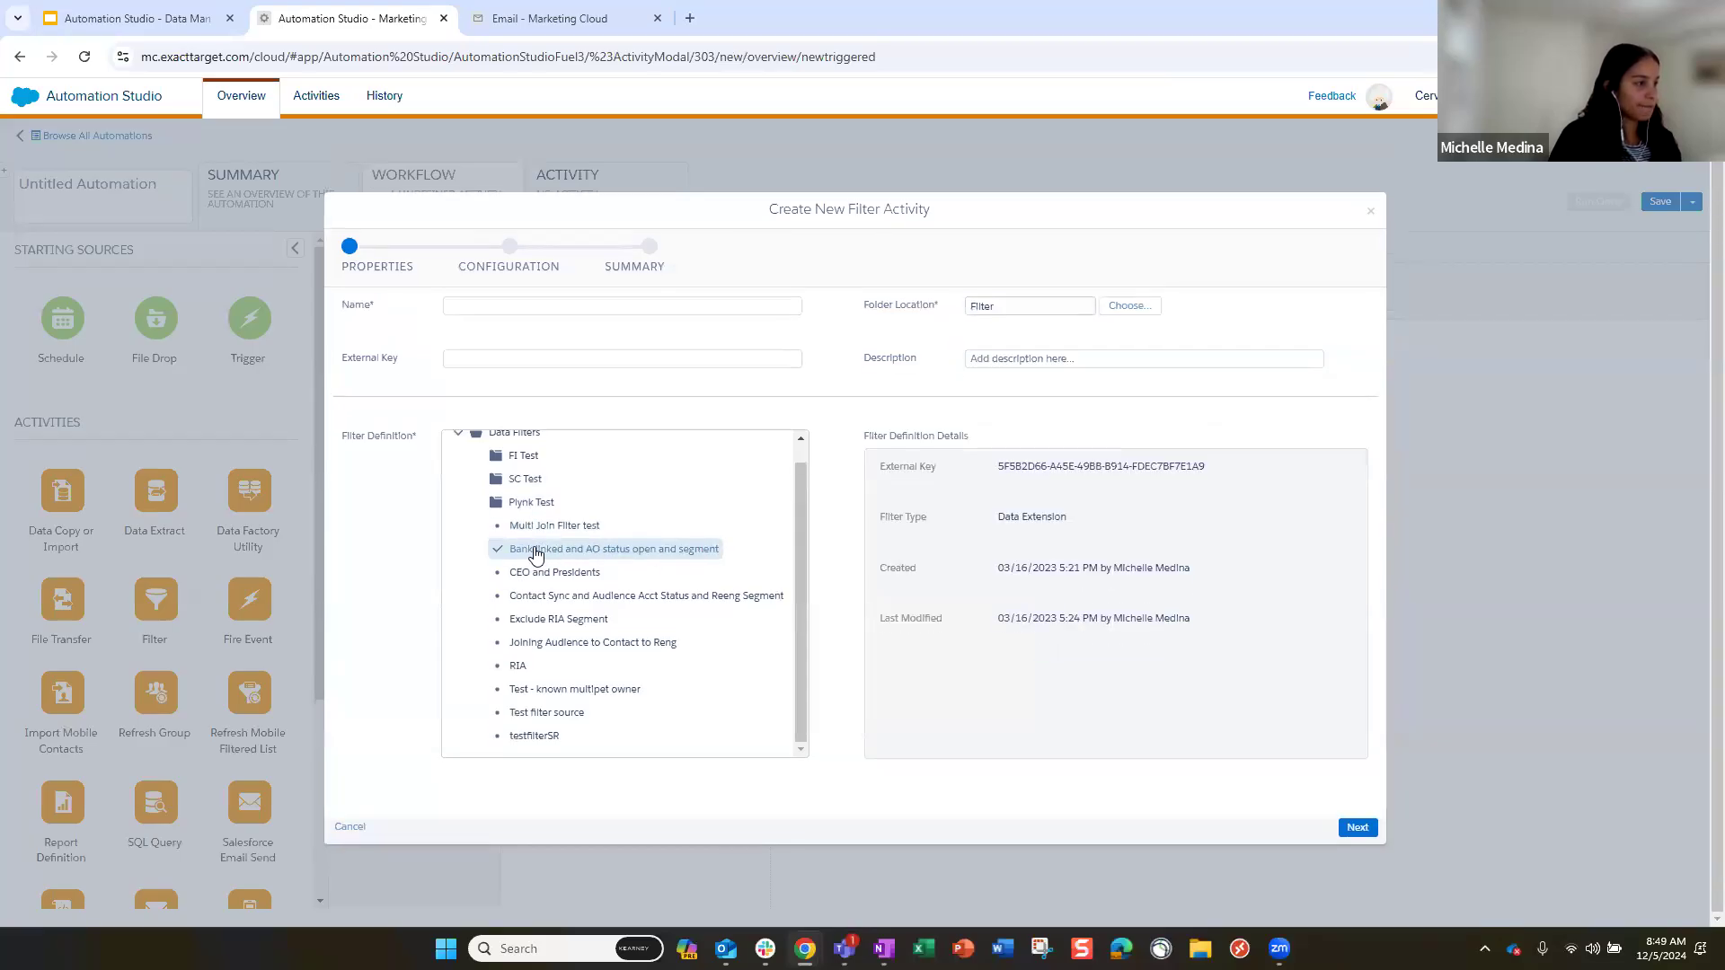
left_click(480, 309)
type("Hands on")
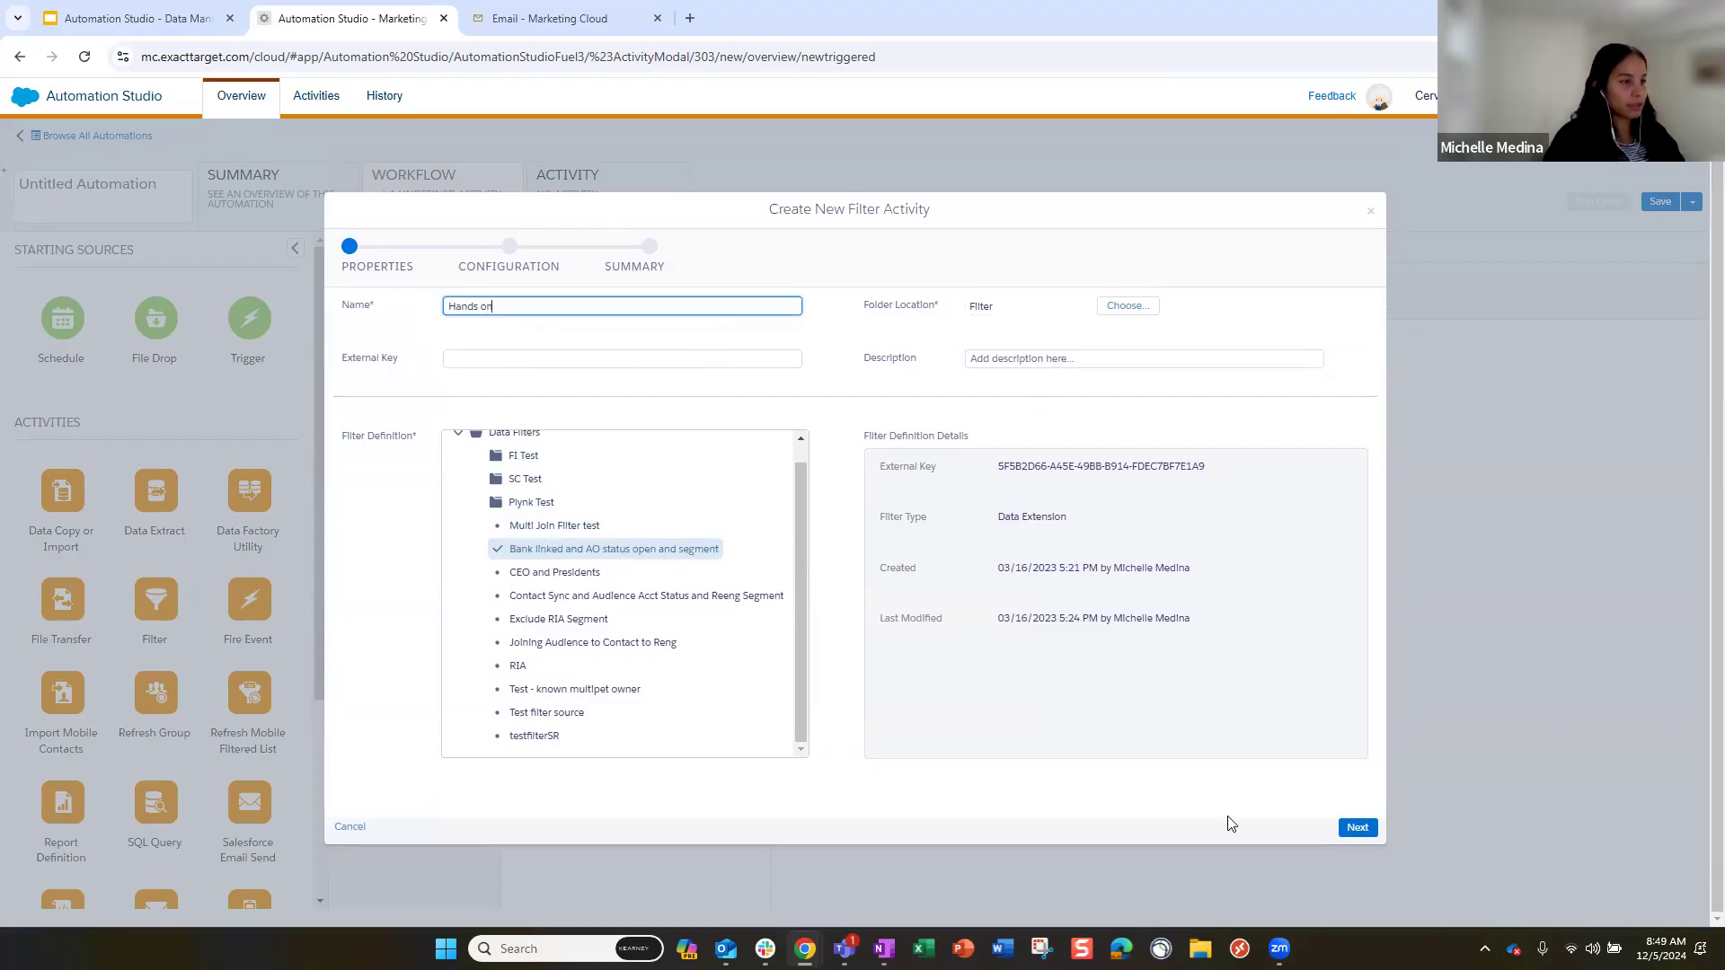
left_click(1355, 828)
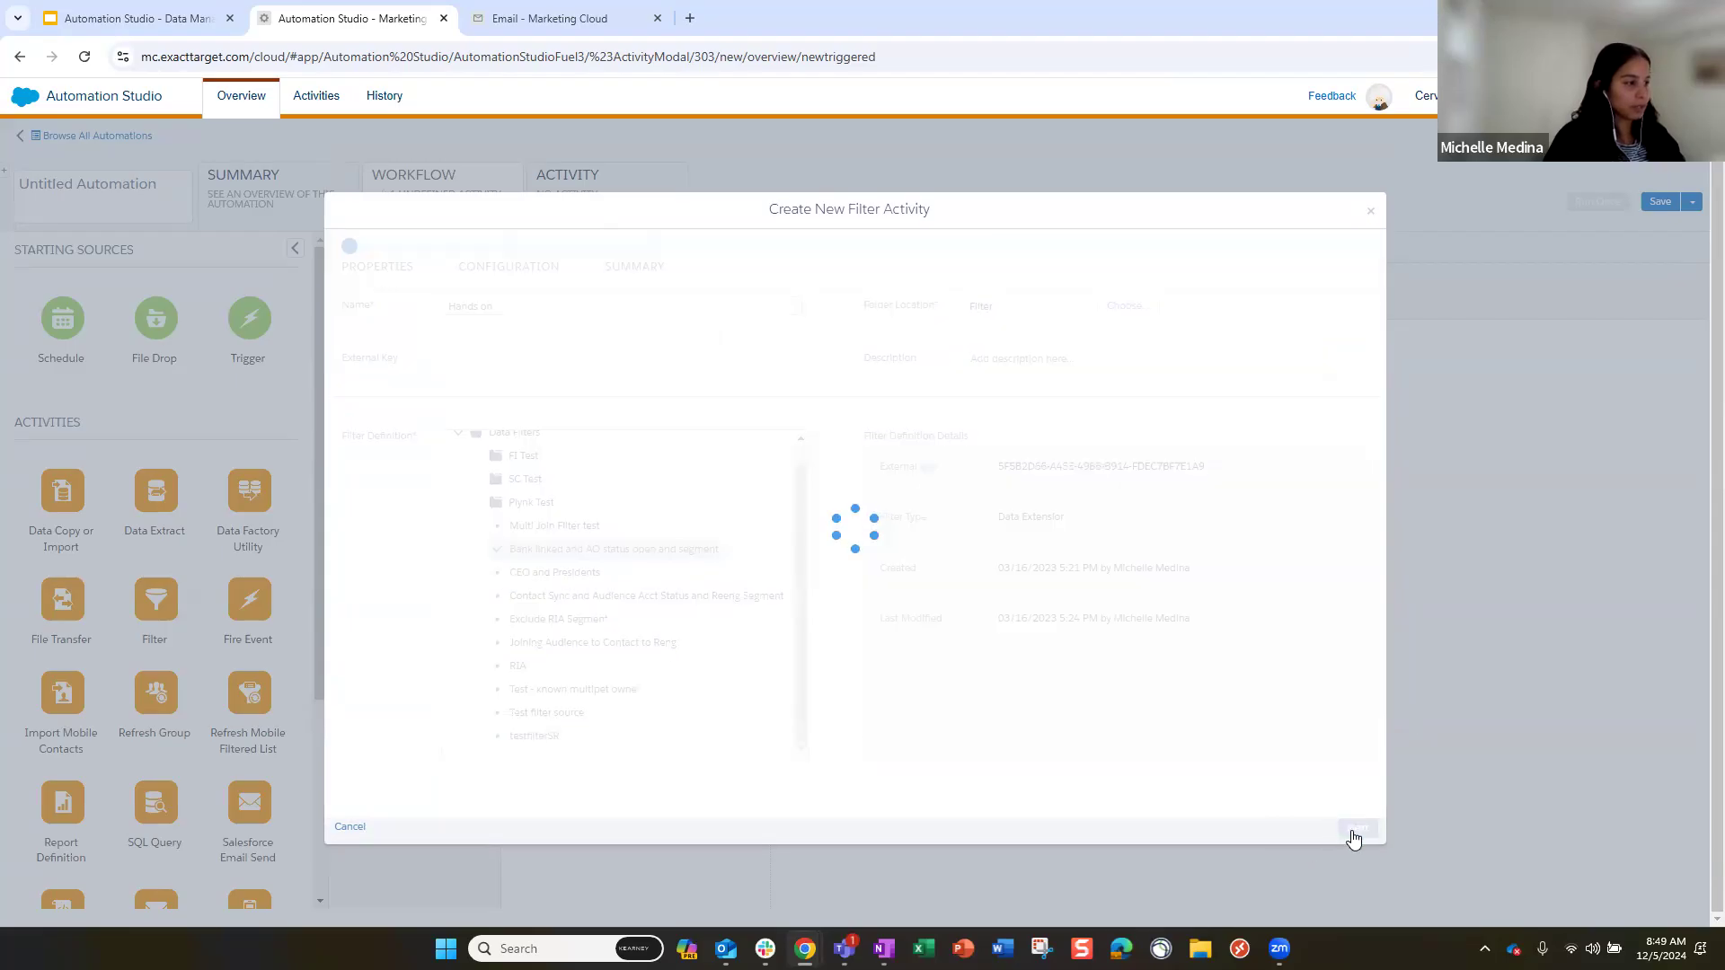
Name the filter's resulting data extension "Test Hands On" and continue to the summary
left_click(595, 387)
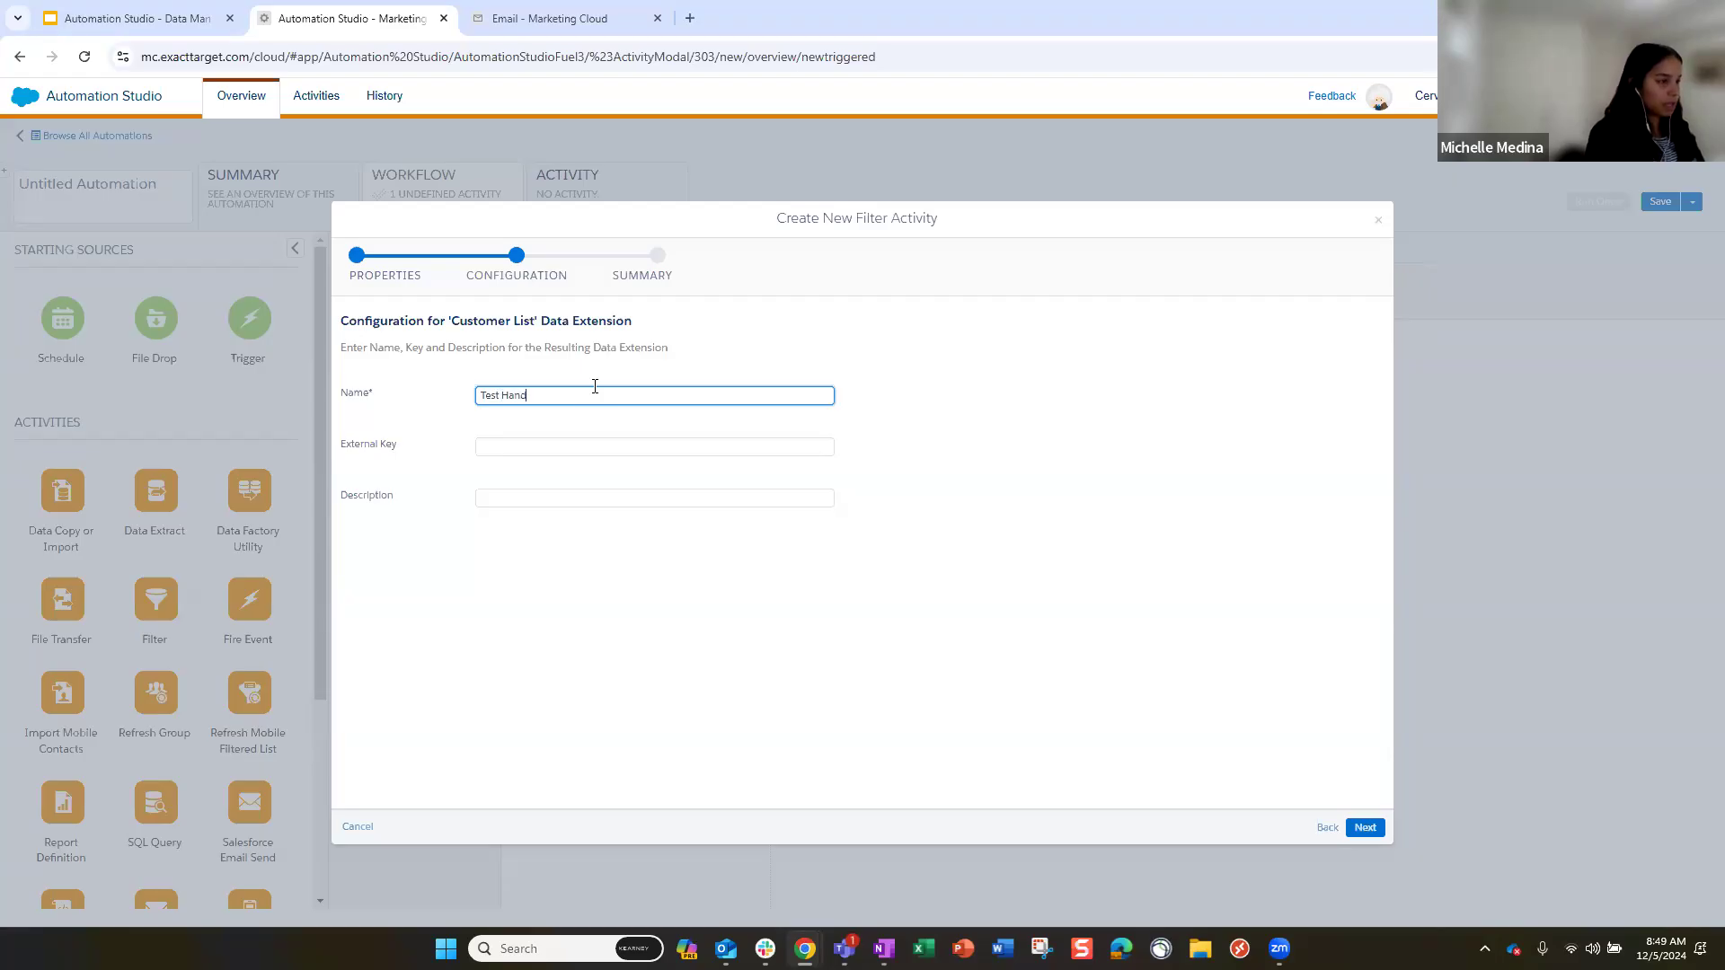
left_click(1164, 666)
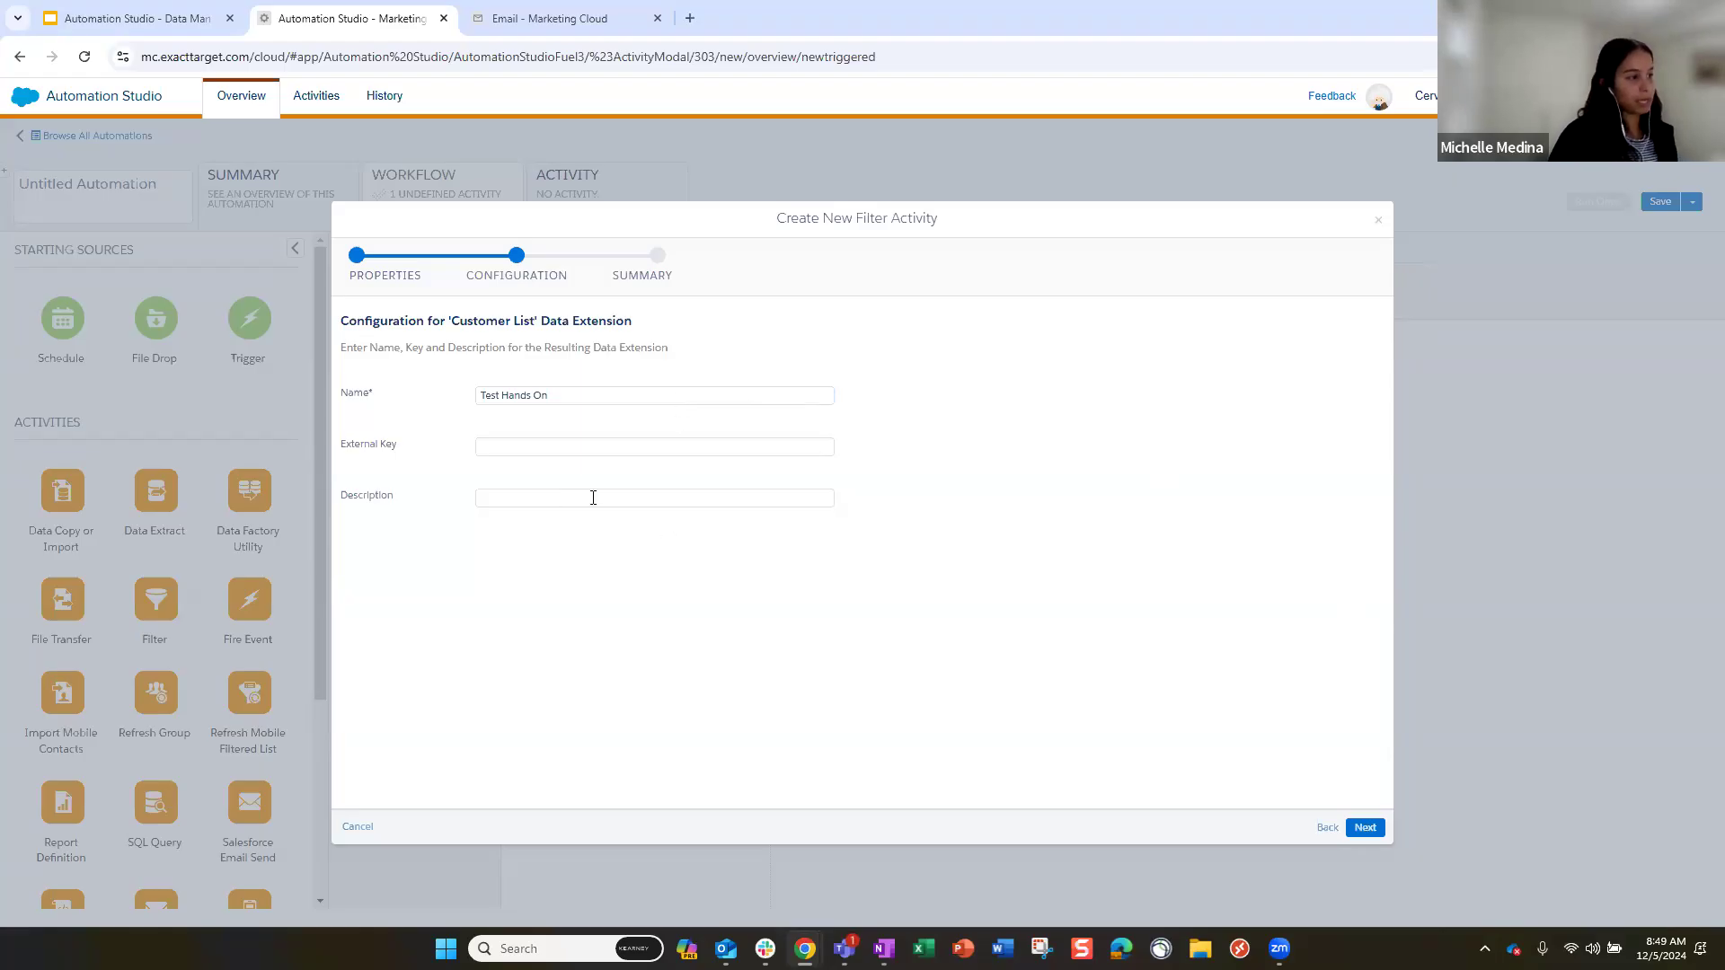
left_click(1365, 829)
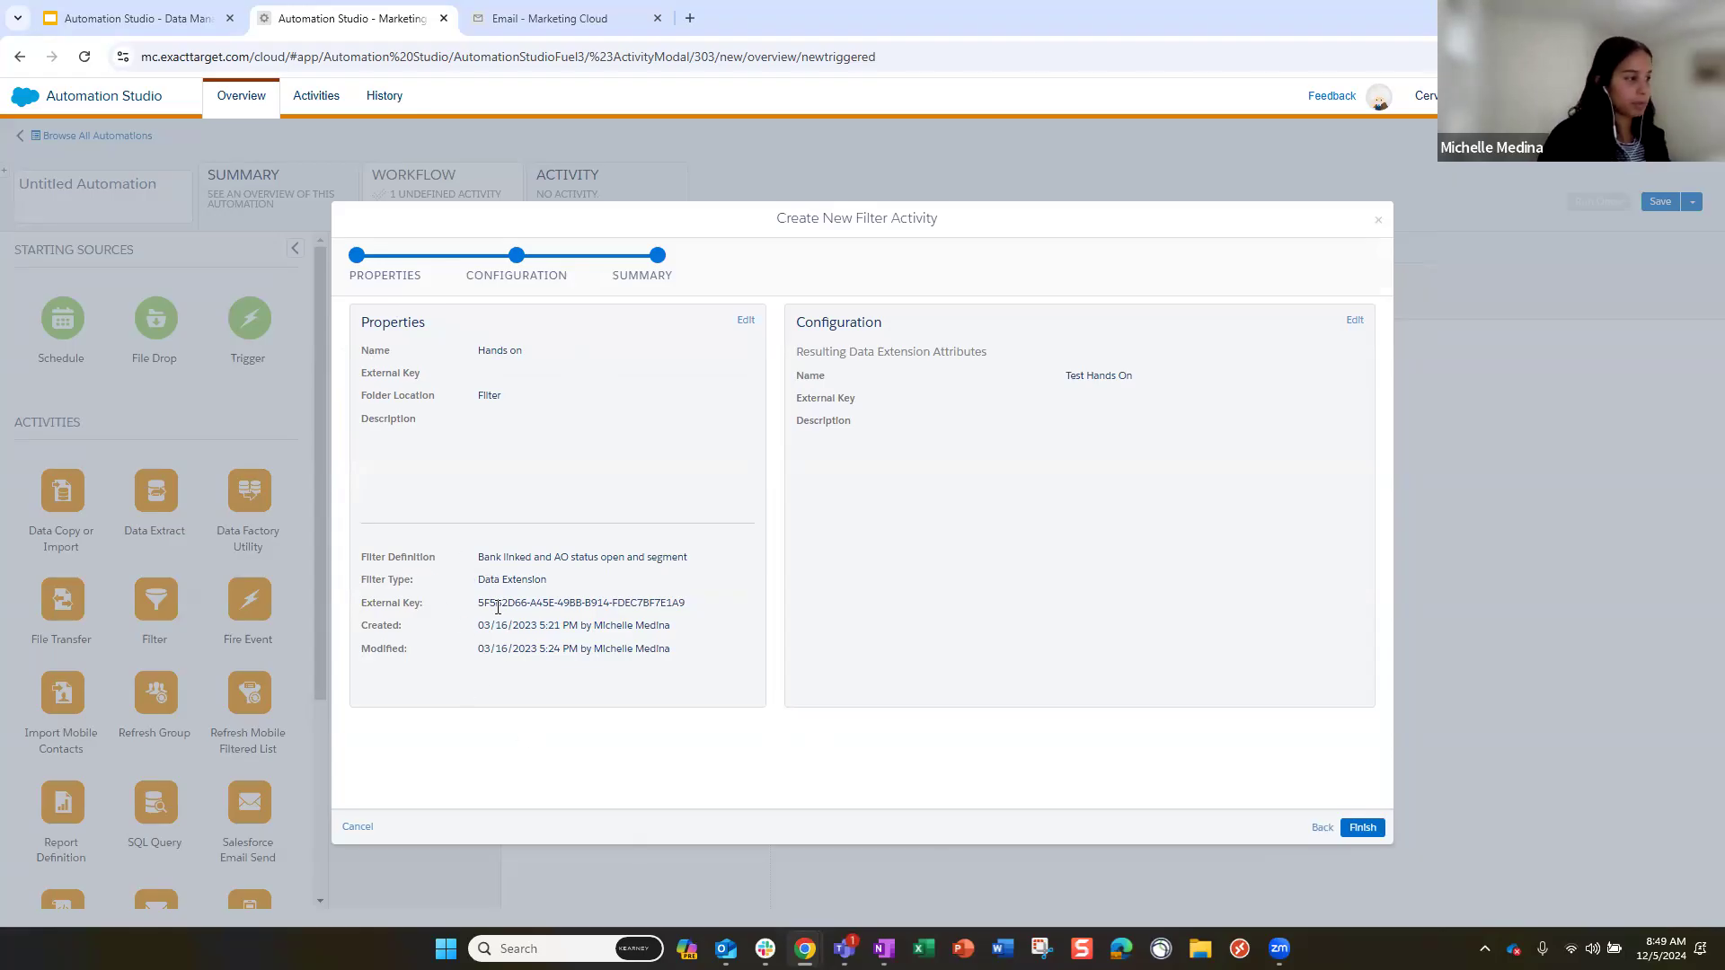
Review the filter definition and filter type in the summary and finish creating the filter activity
left_click_drag(477, 557, 686, 559)
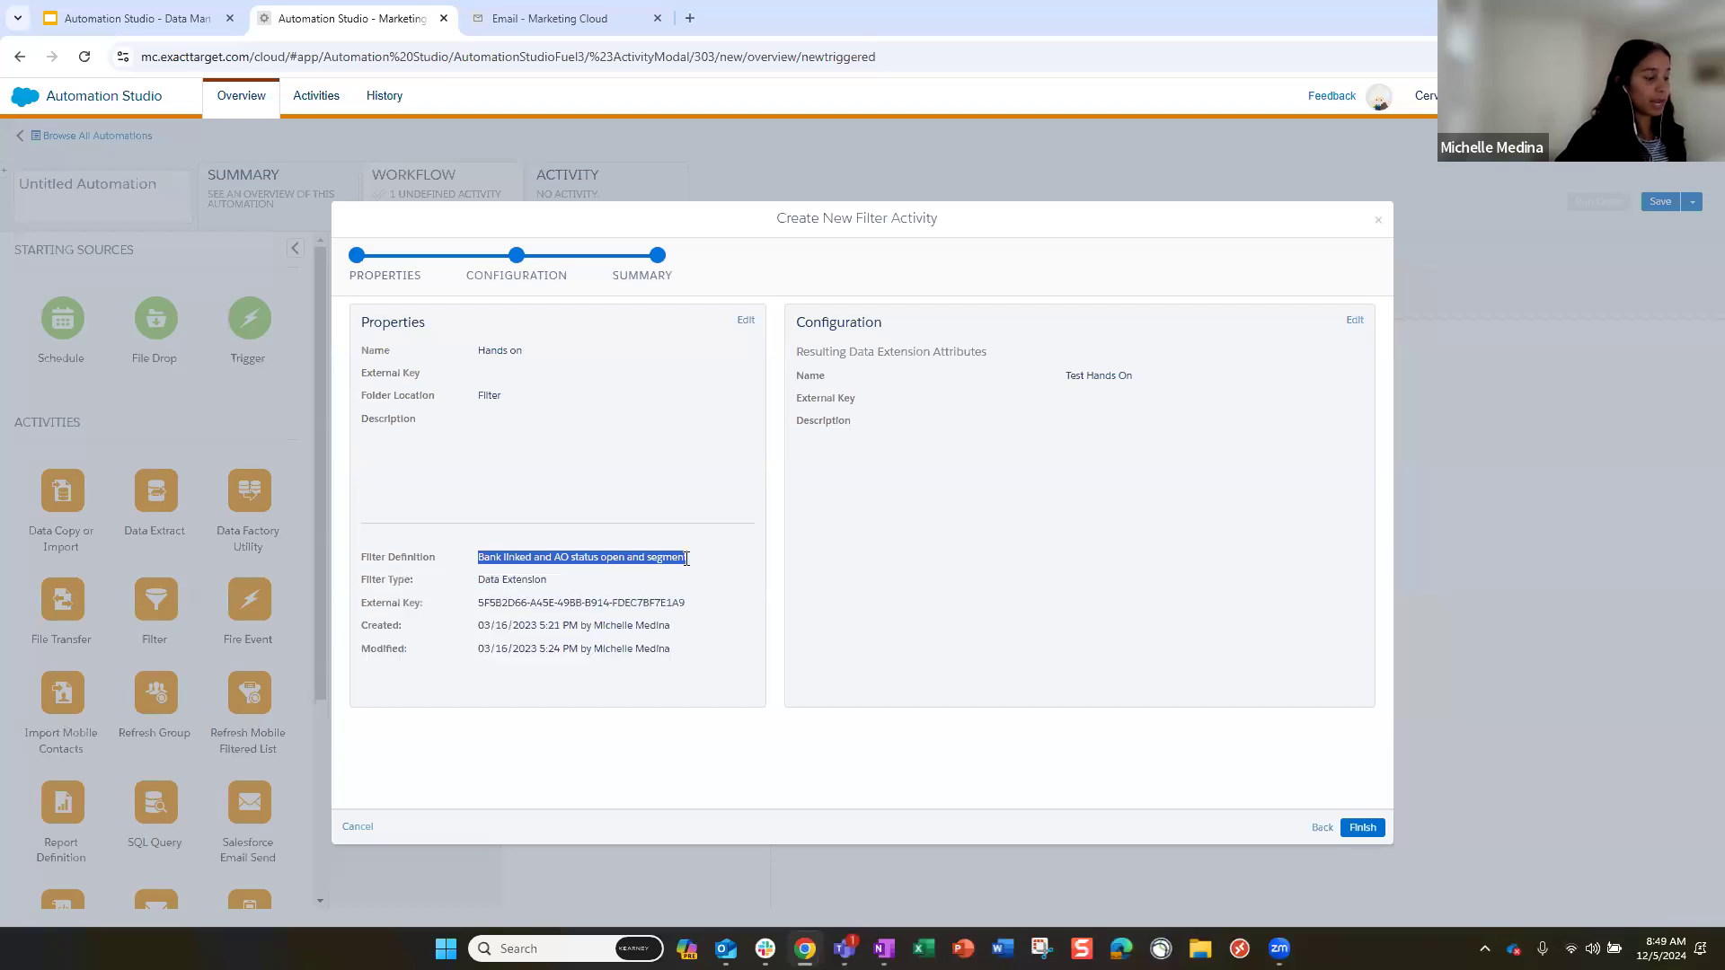
left_click_drag(486, 581, 550, 585)
left_click(611, 656)
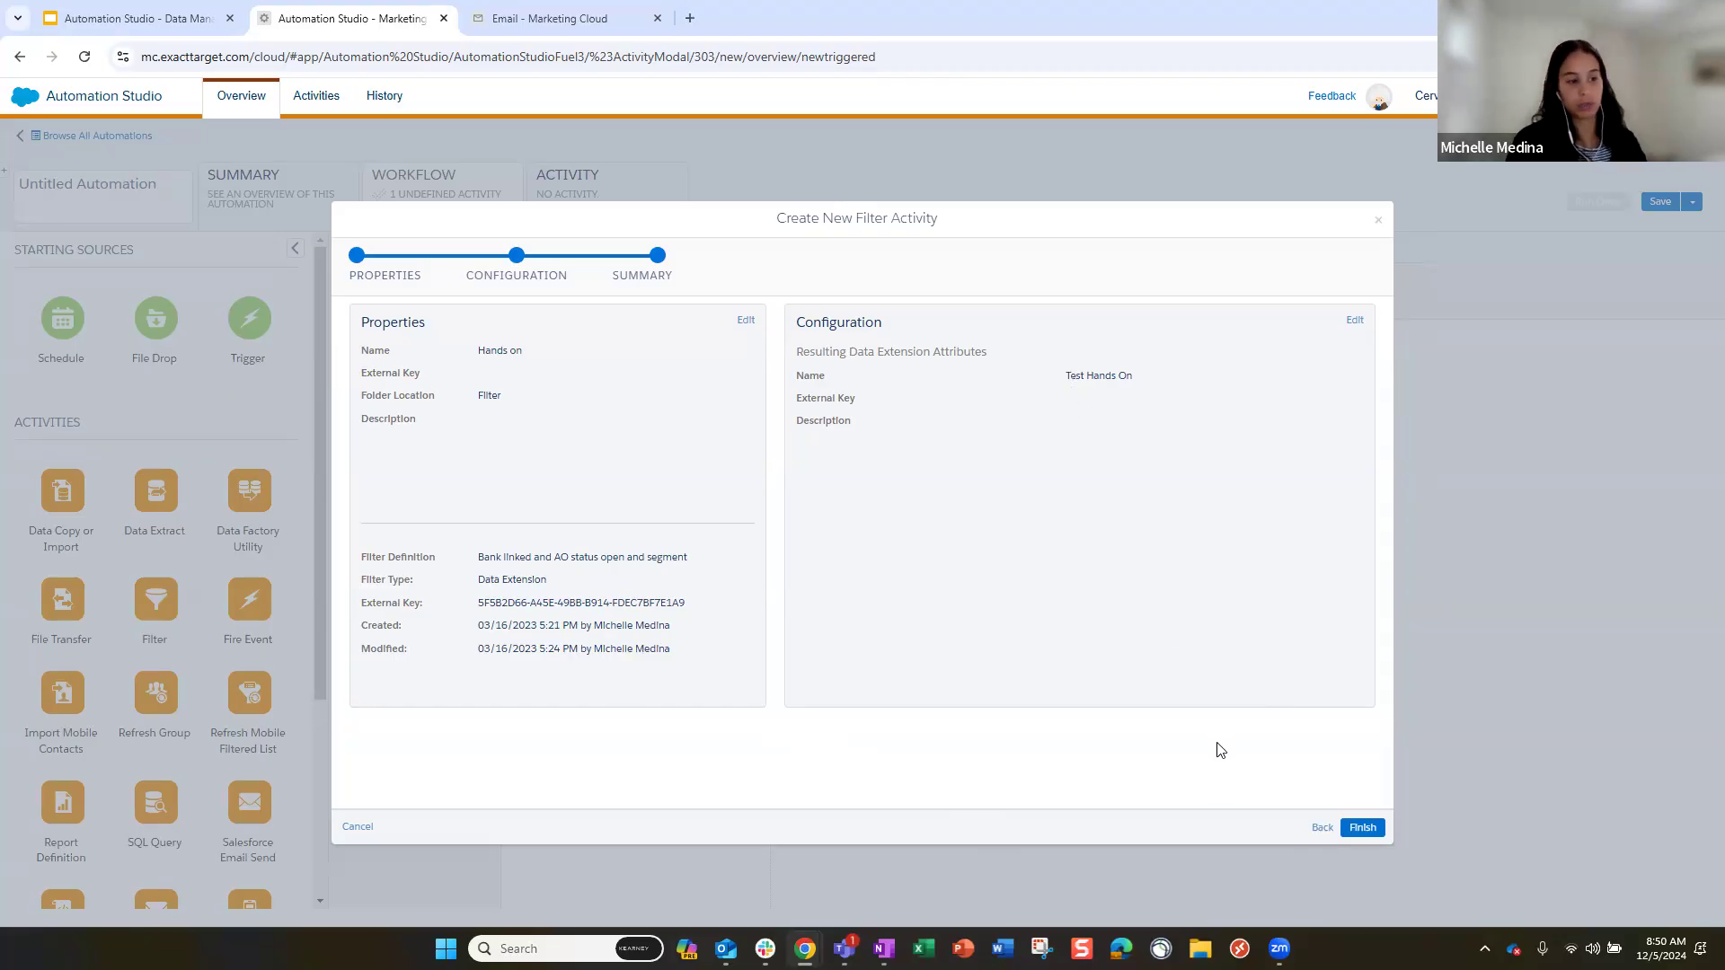
left_click(1362, 827)
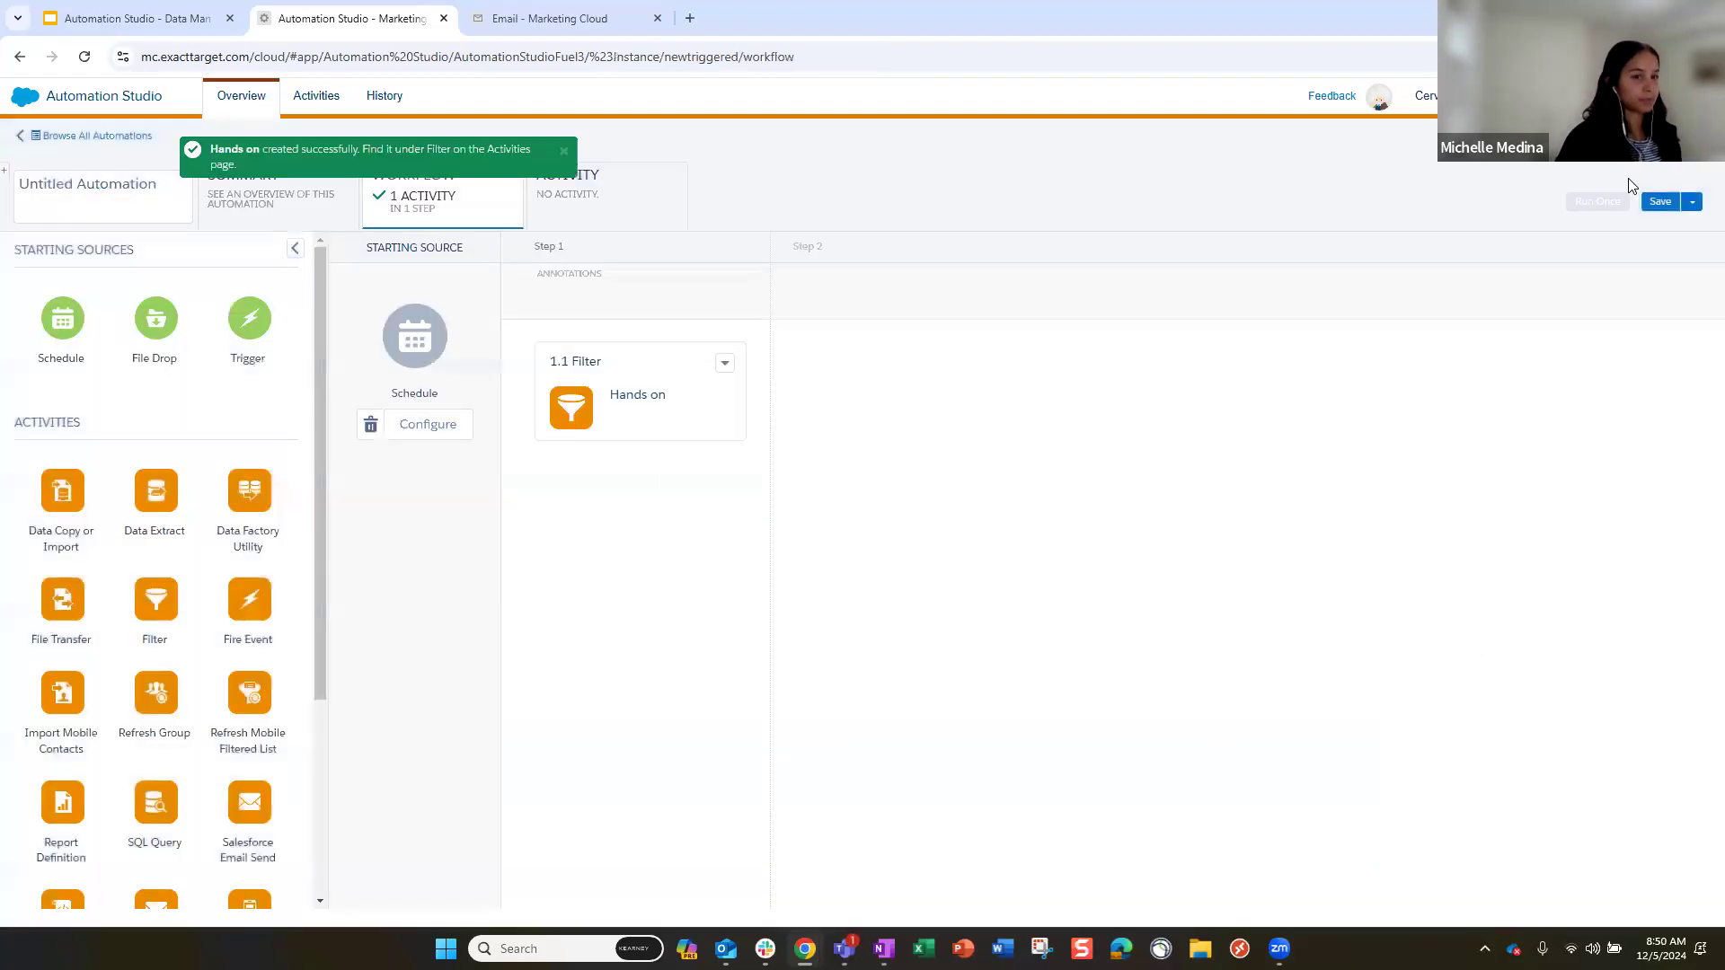
Save the new automation as "Filter test" in the my automations folder
left_click(1659, 201)
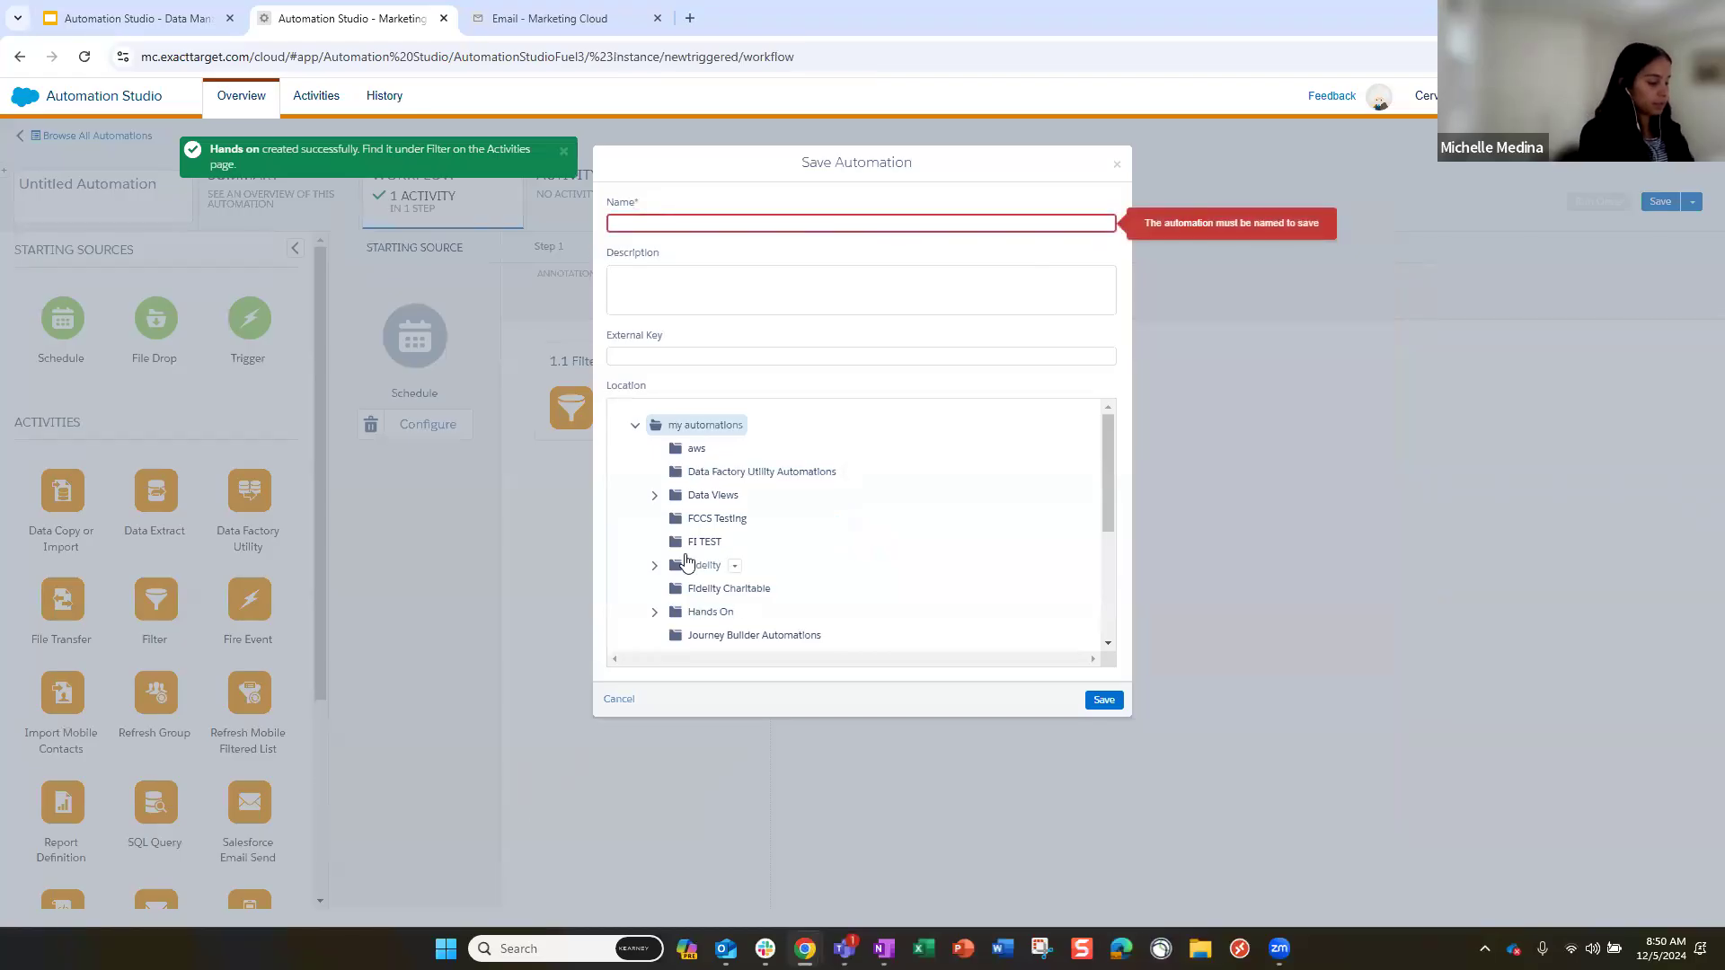
left_click(760, 219)
type("Filter te")
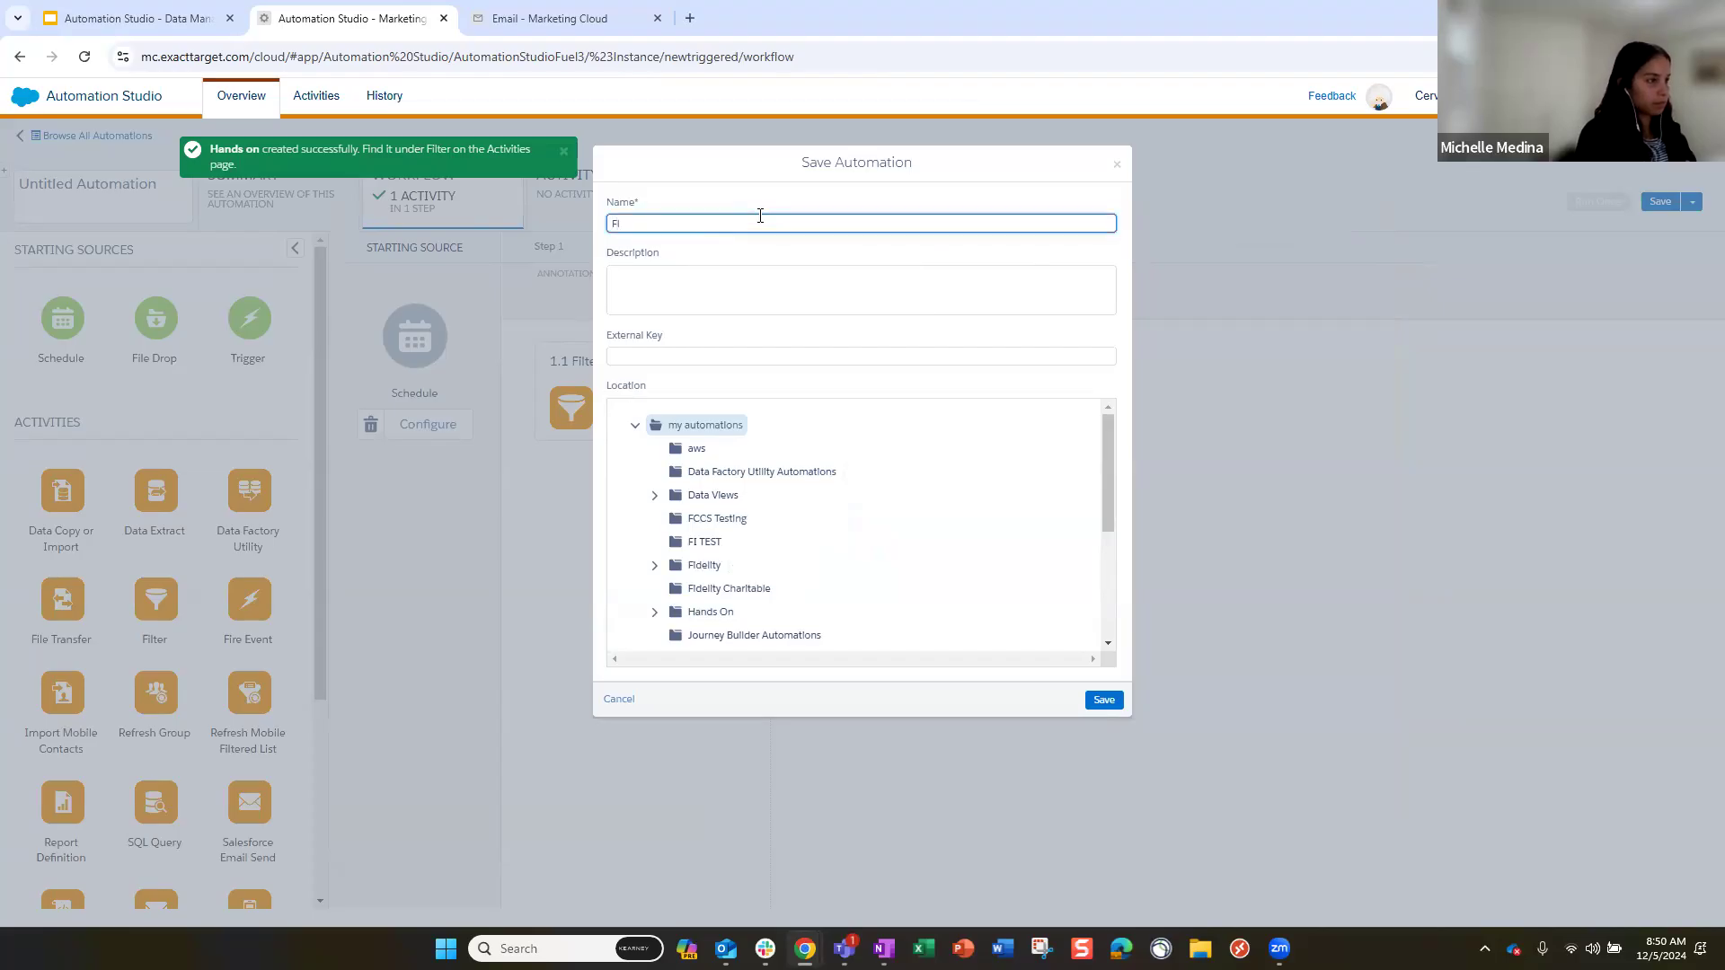
type("st")
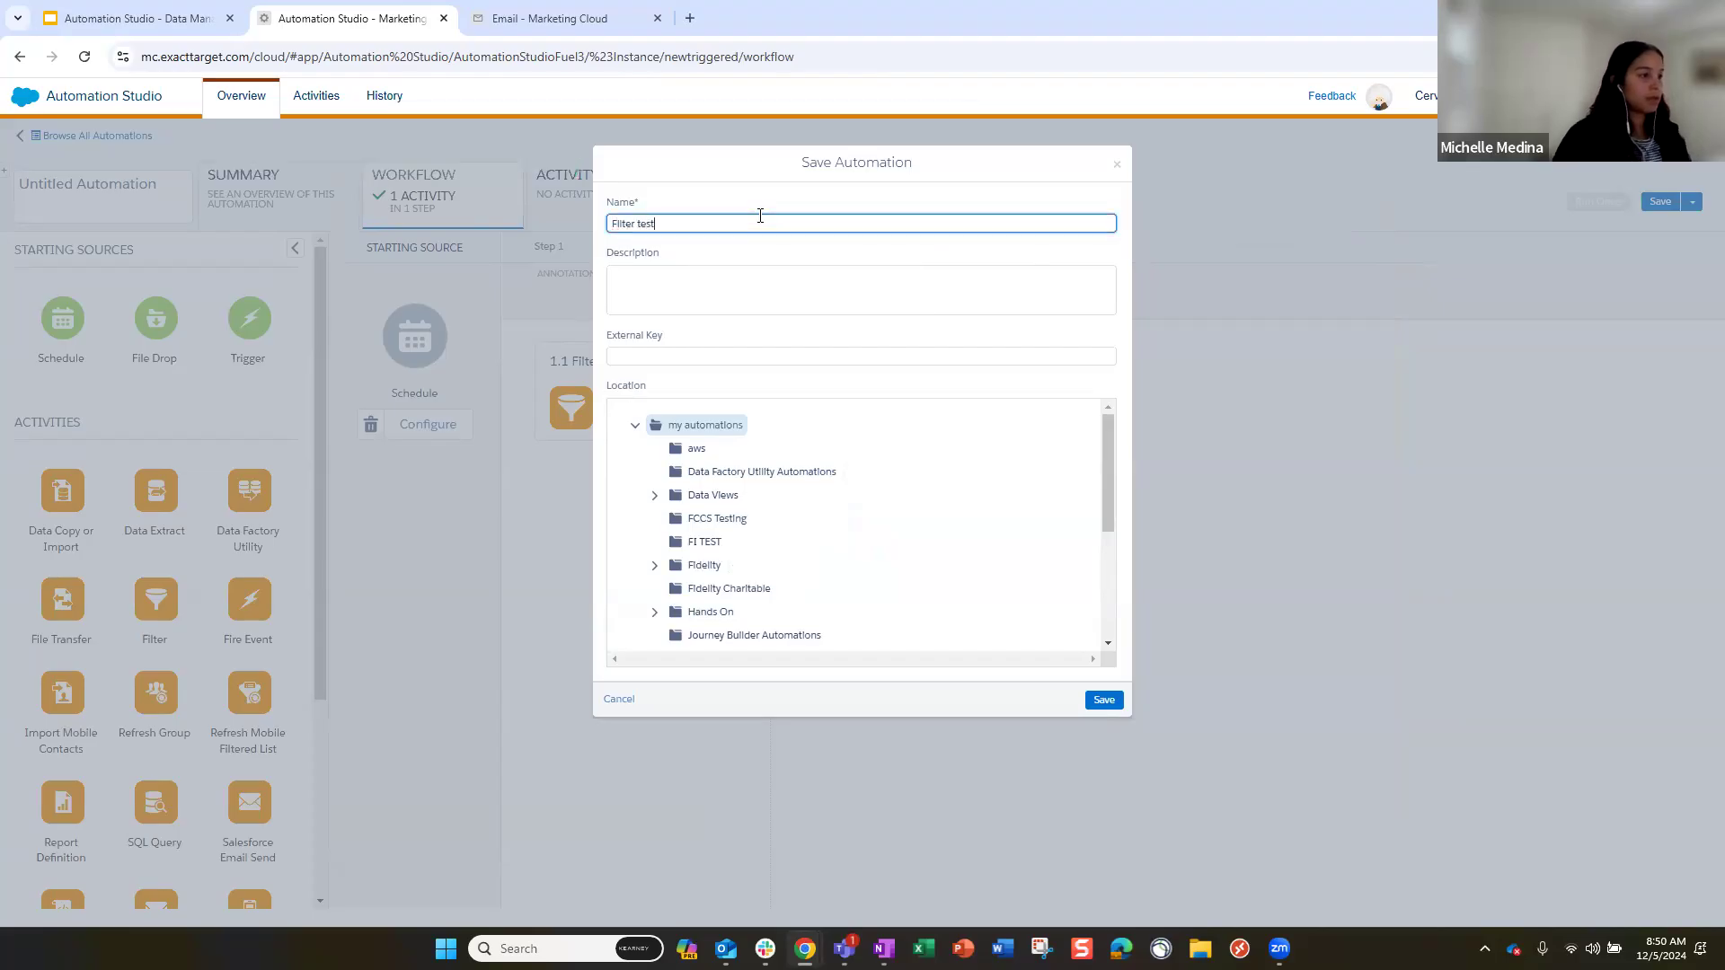
left_click(1107, 702)
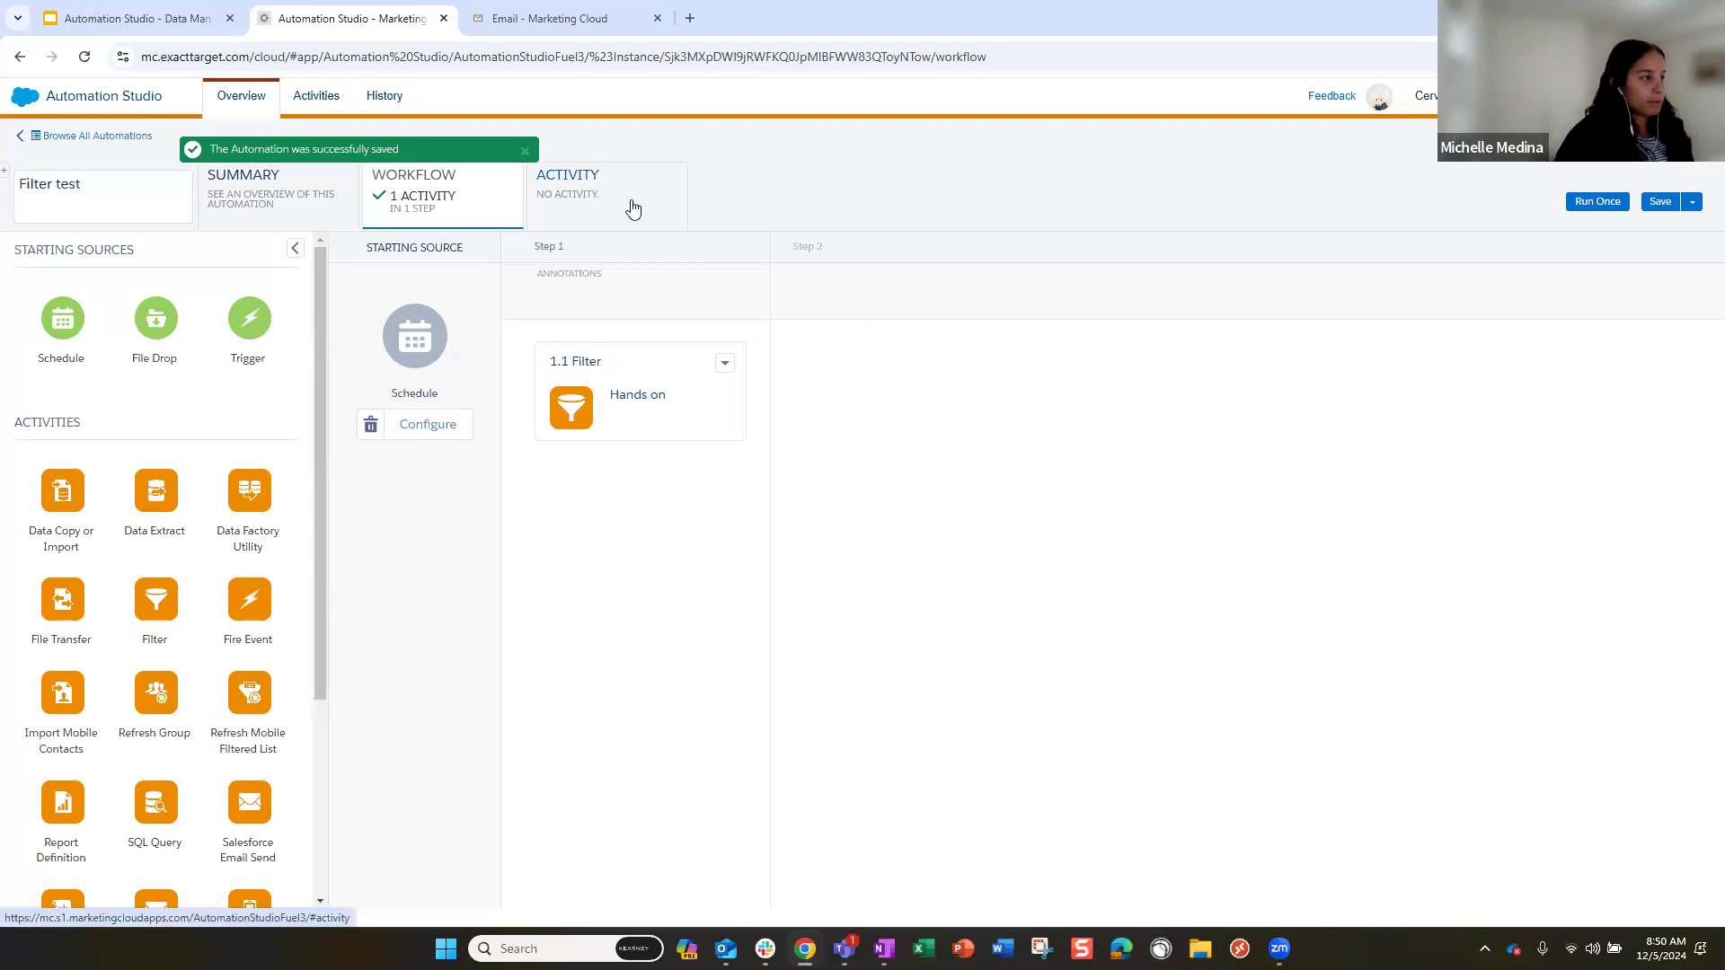
left_click(1658, 199)
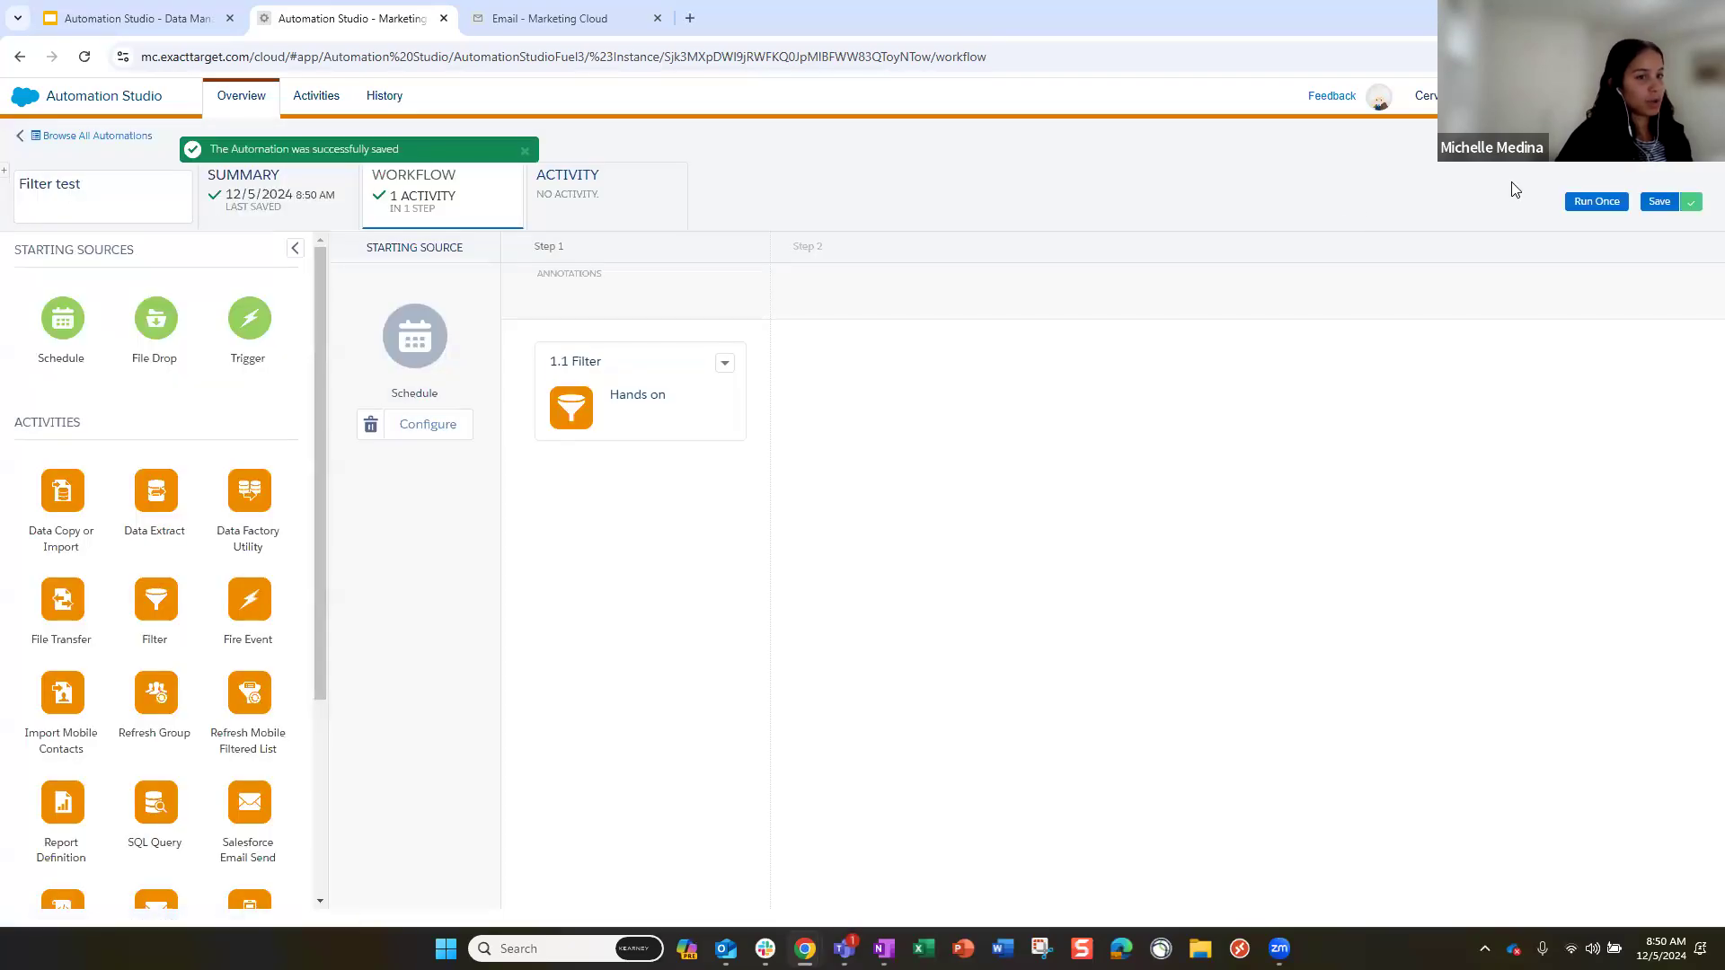
Run the Filter test automation once with the Hands on filter activity and refresh its run log
left_click(1596, 201)
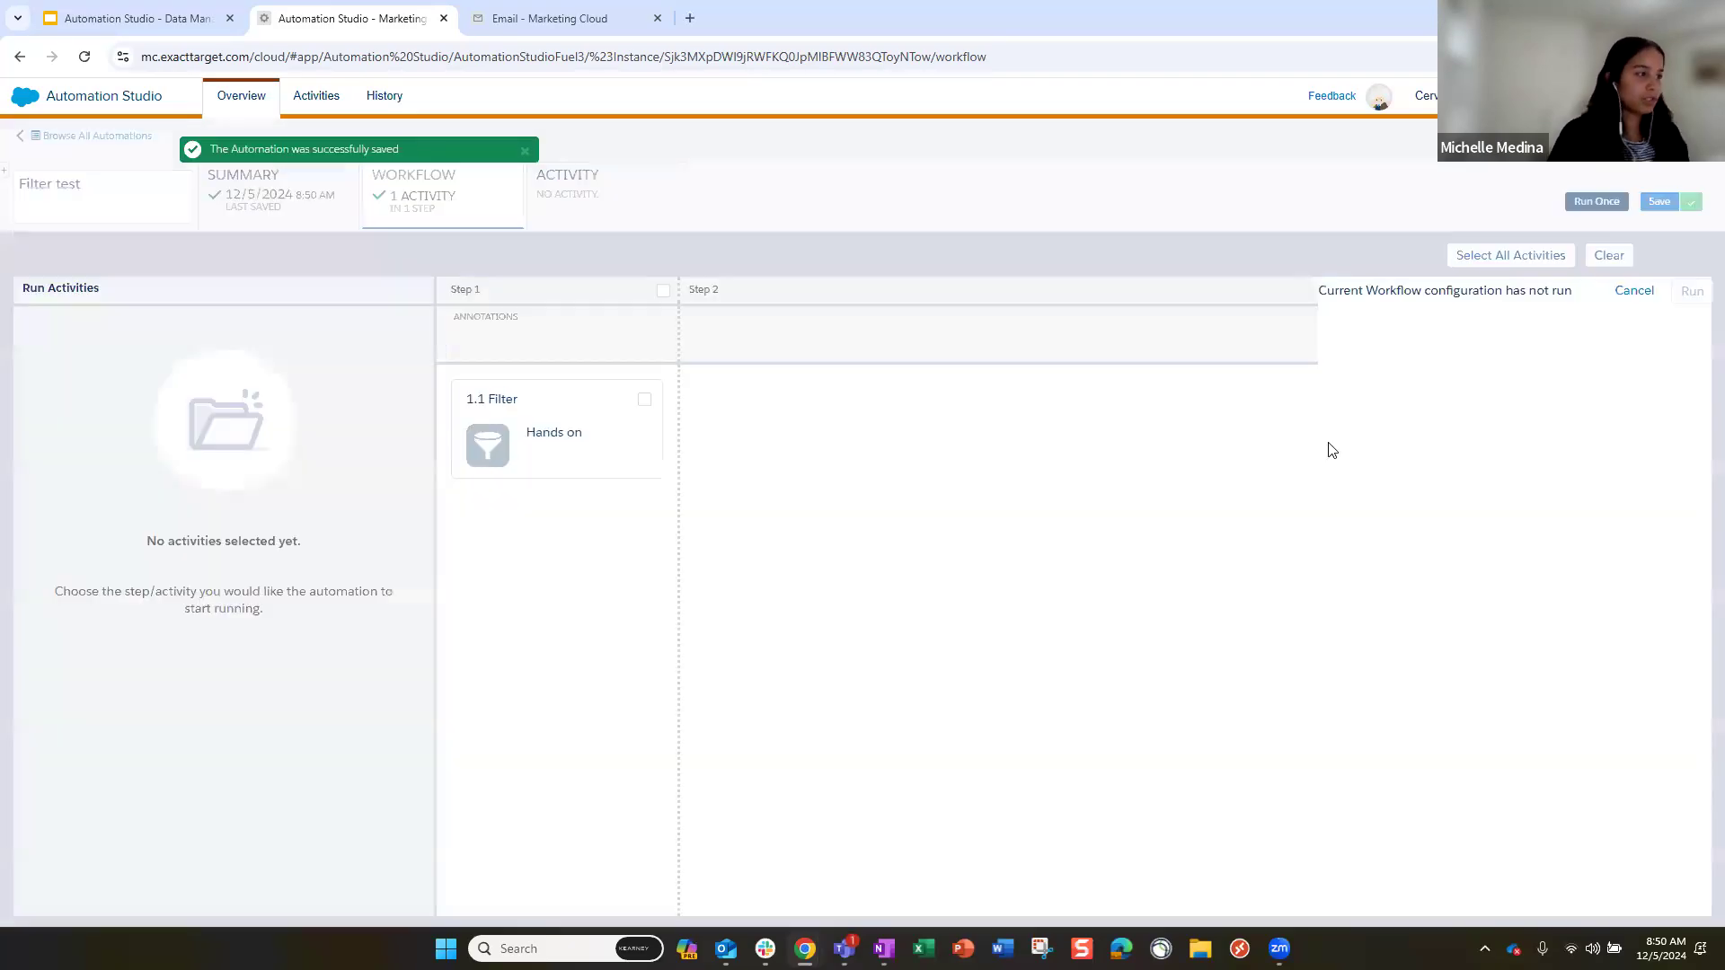
left_click(645, 400)
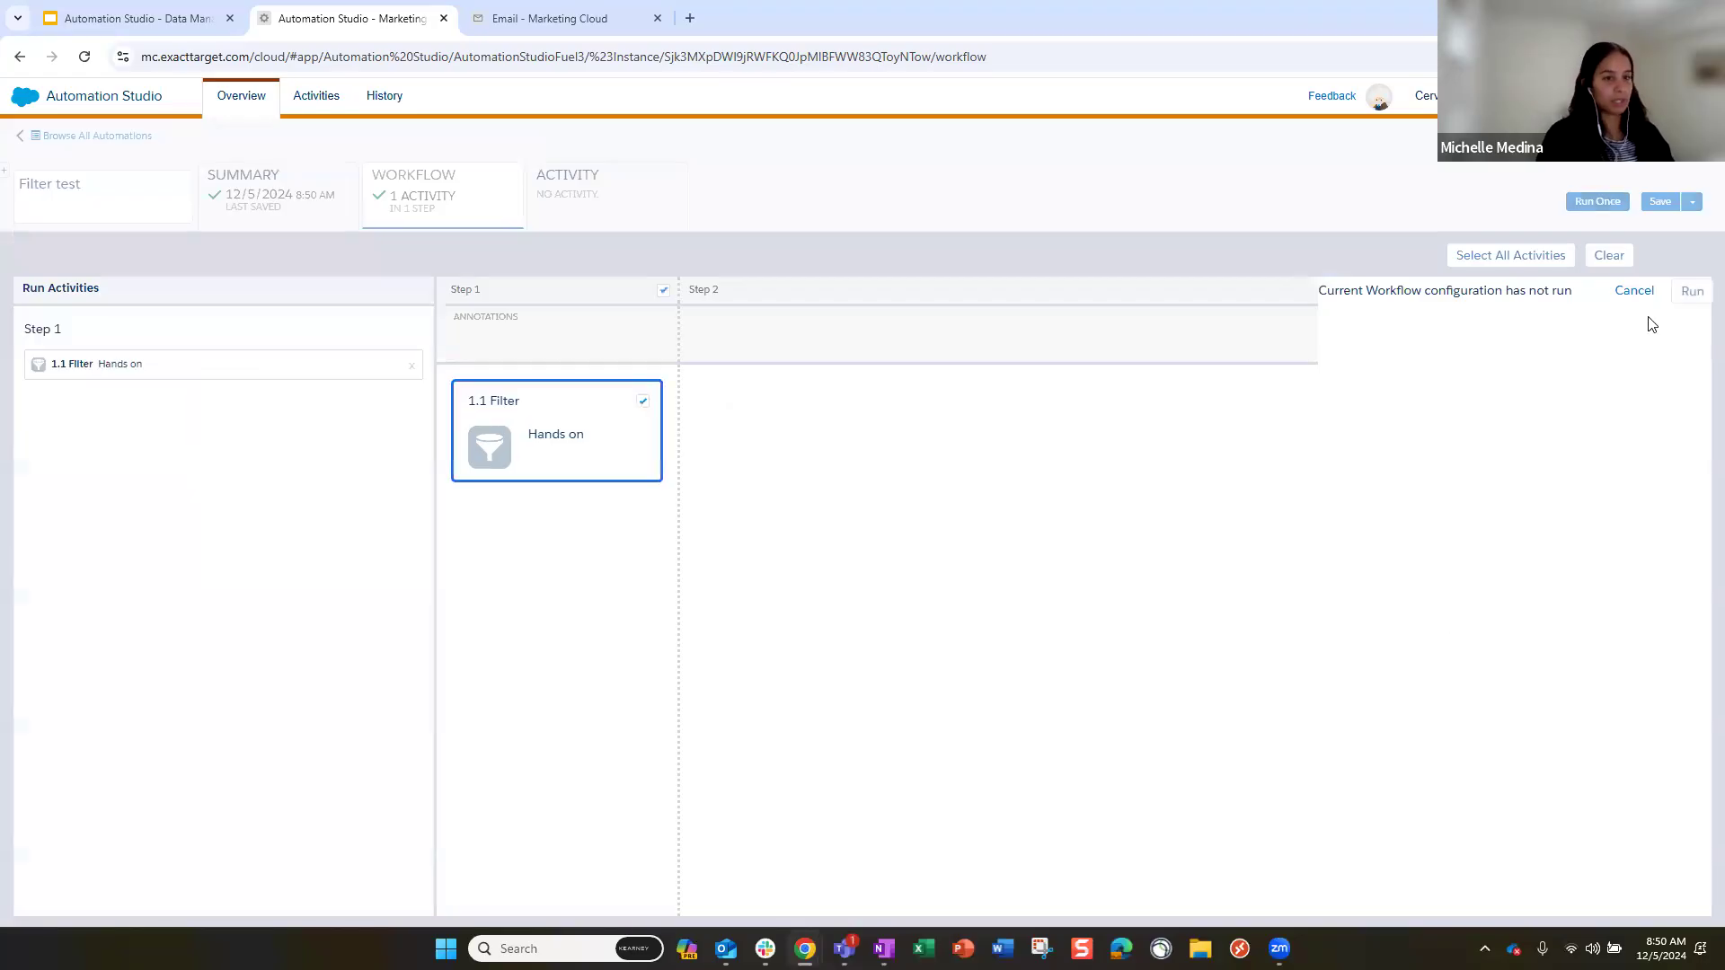
left_click(1692, 294)
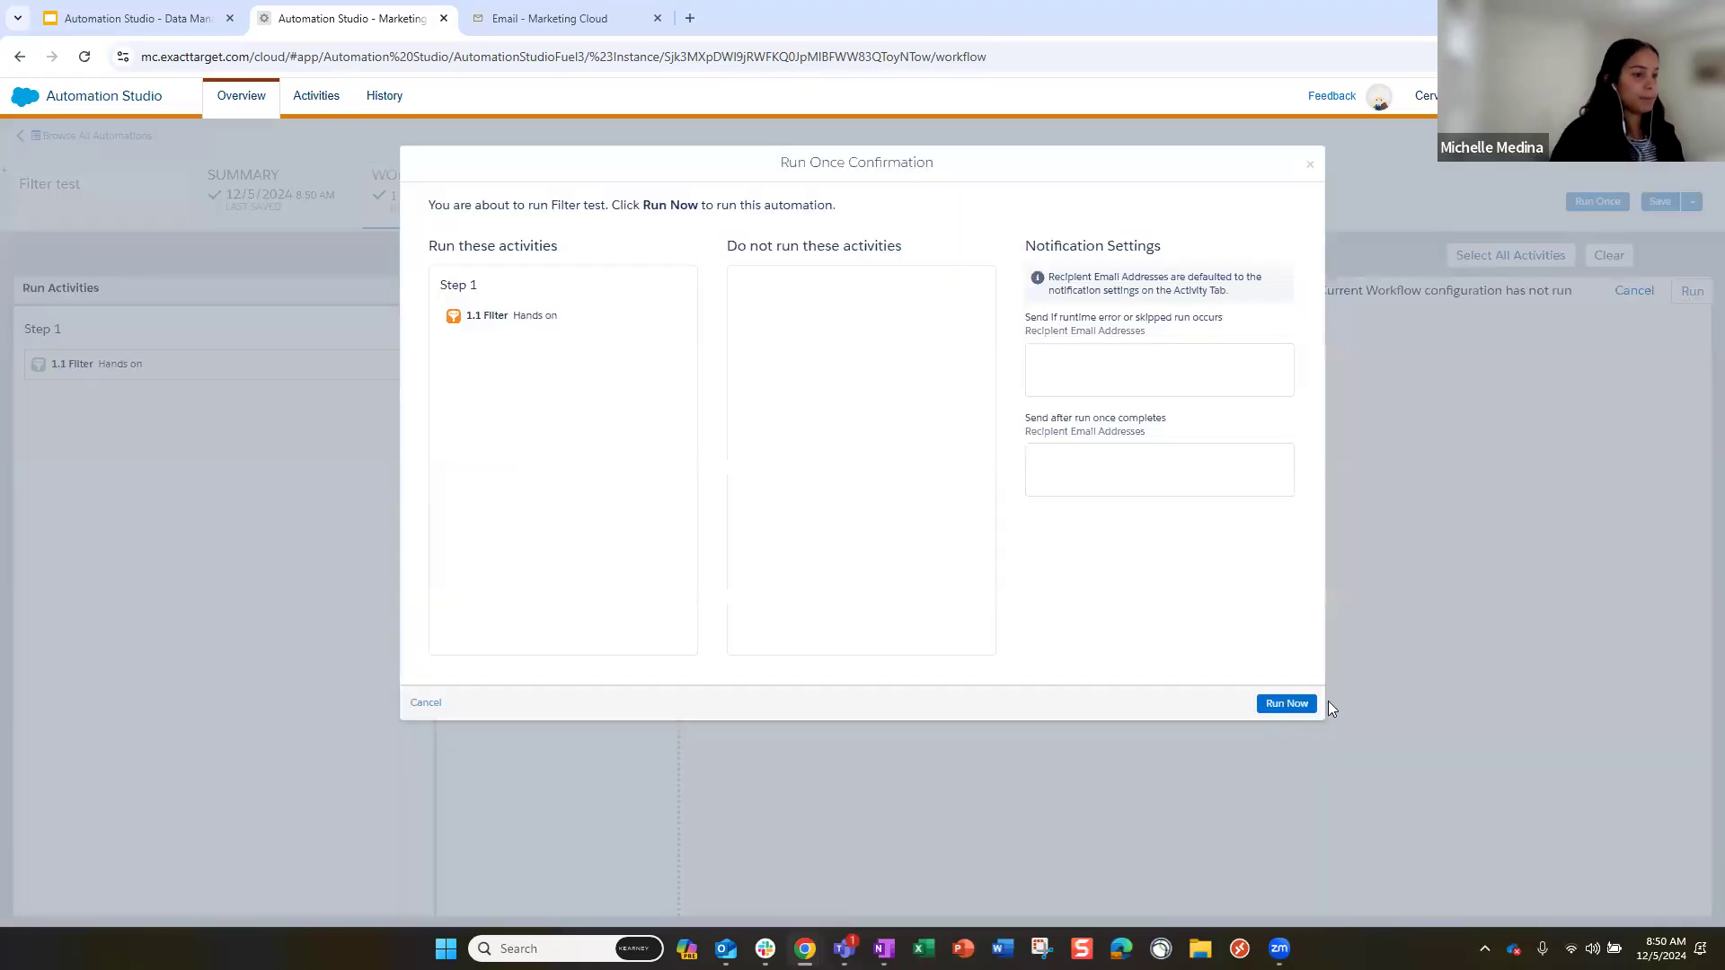
left_click(1287, 704)
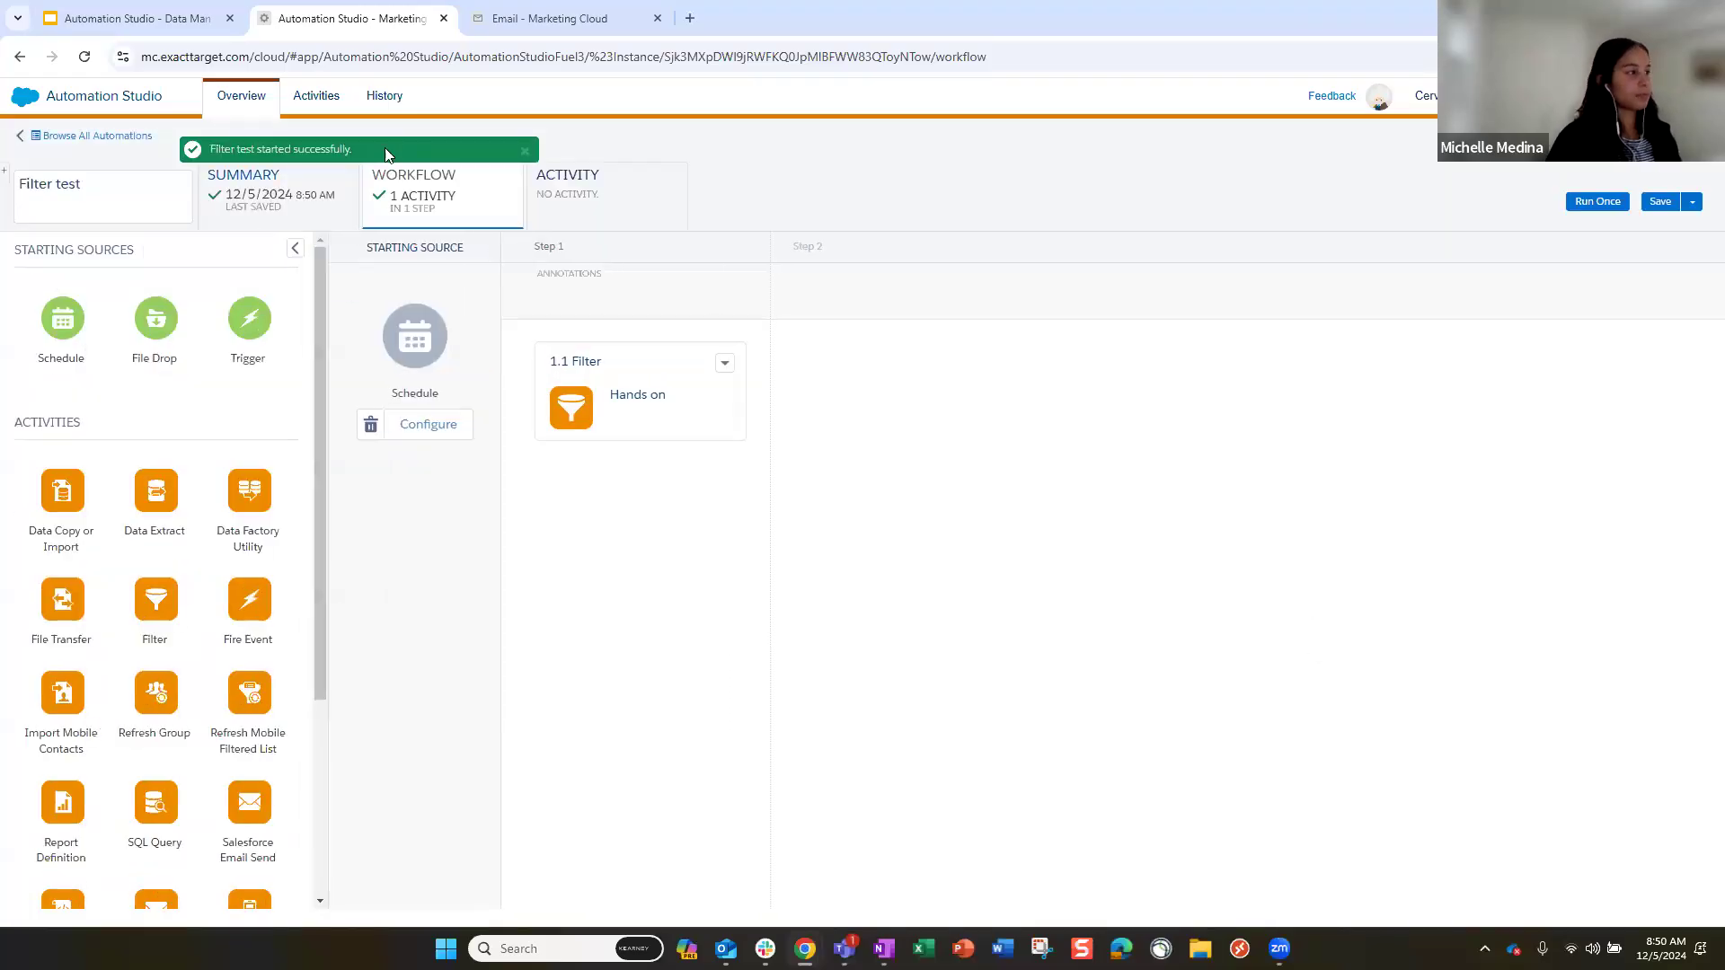
left_click(547, 196)
left_click(1696, 273)
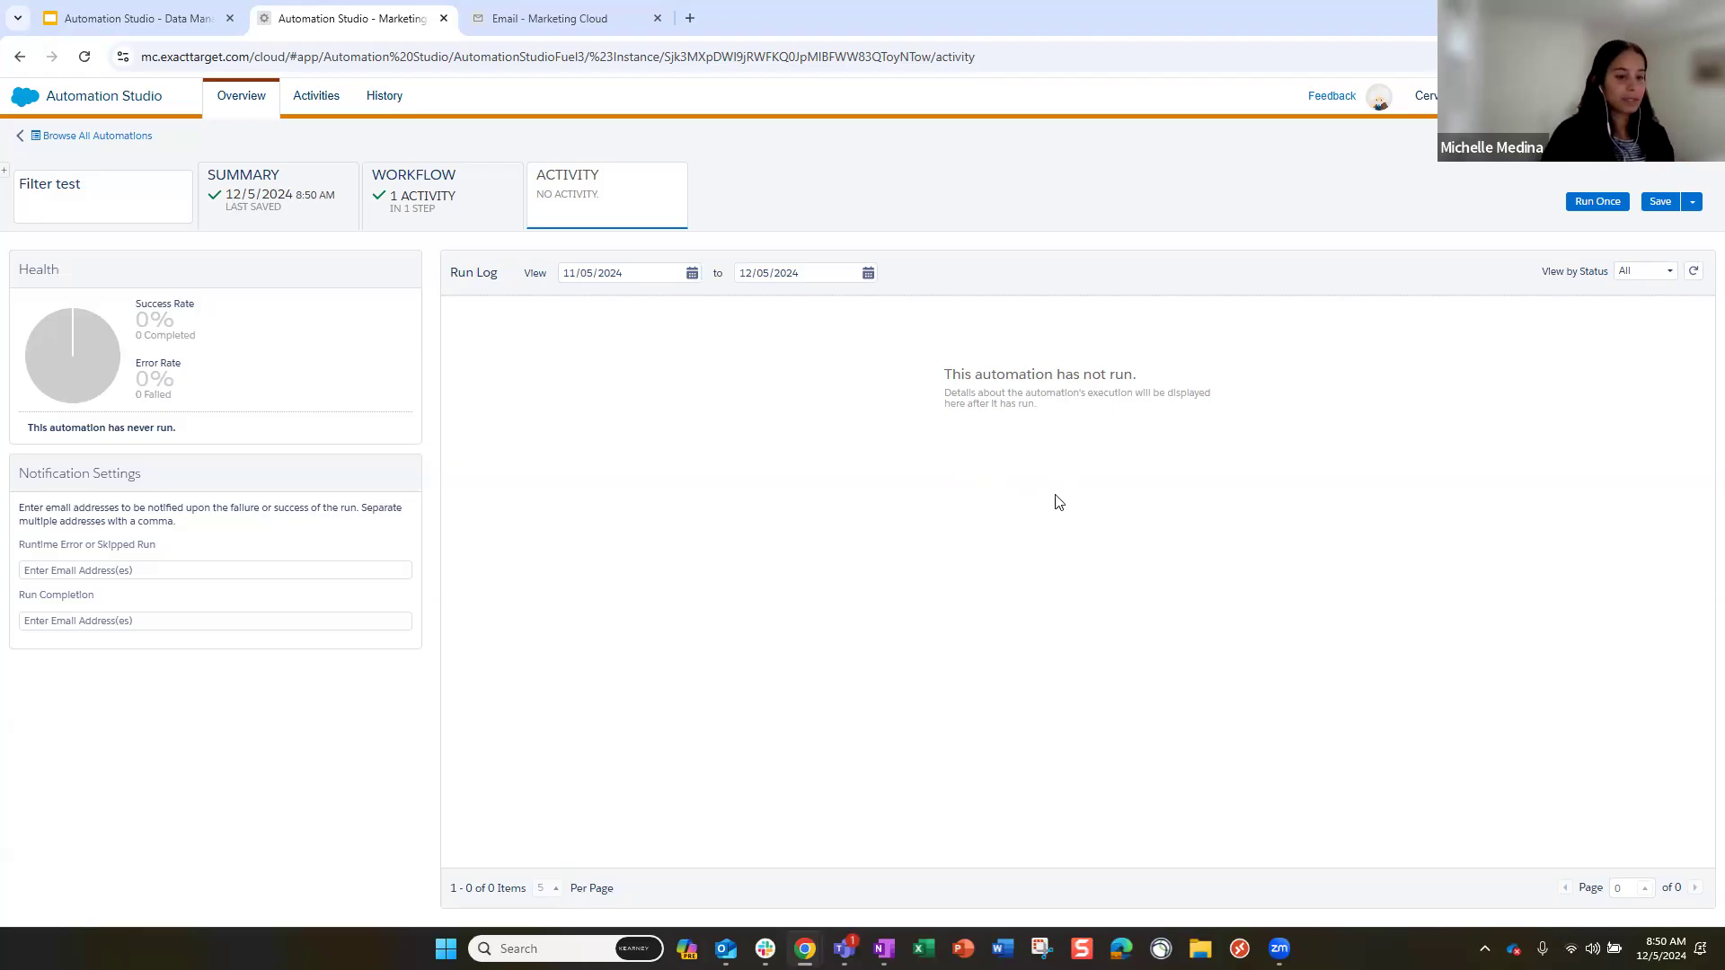
Switch to the Google Slides presentation and show the closing Thank You slide
left_click(118, 22)
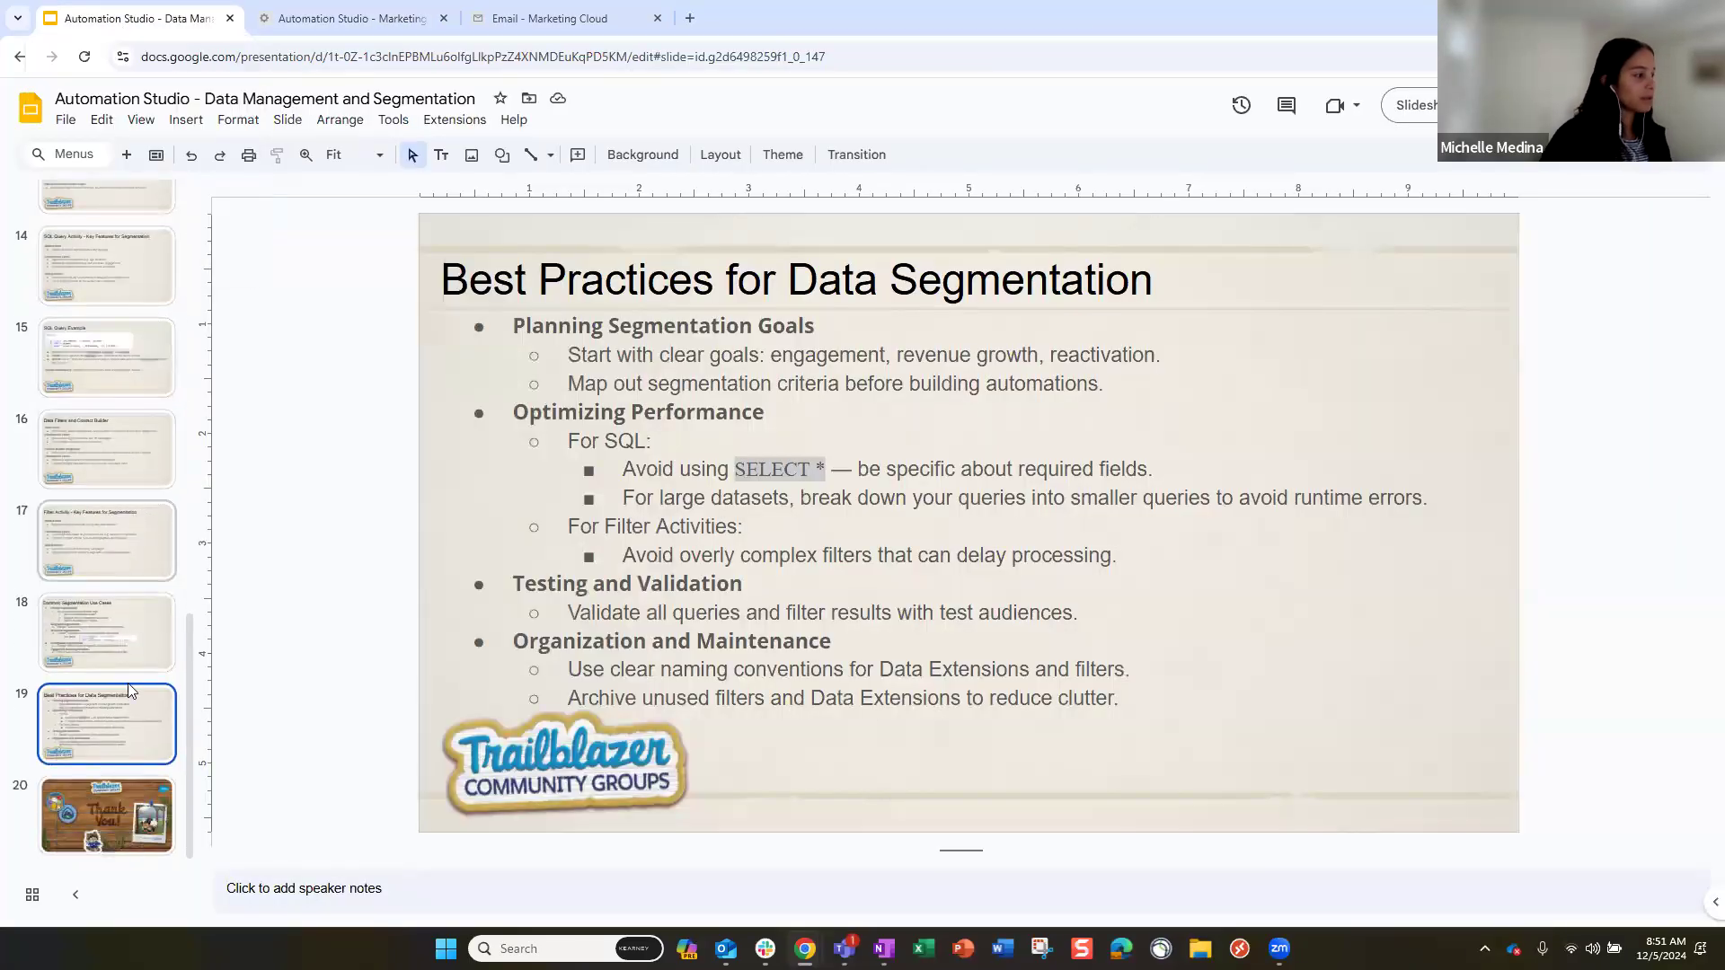
left_click(103, 818)
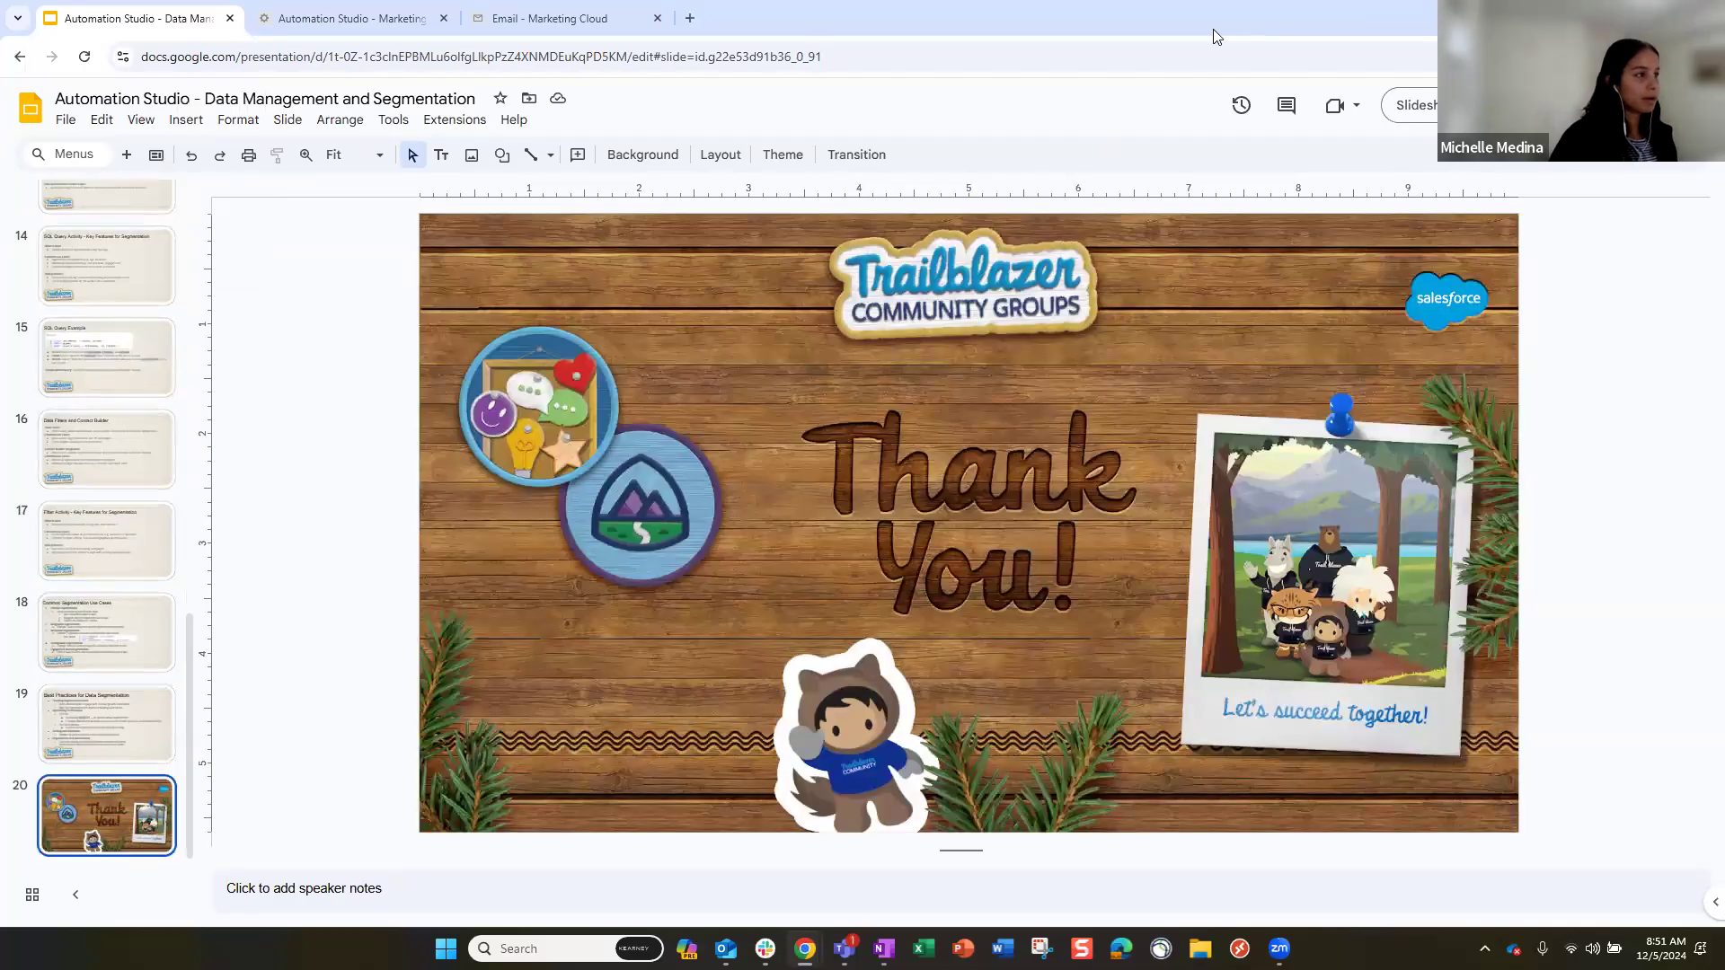